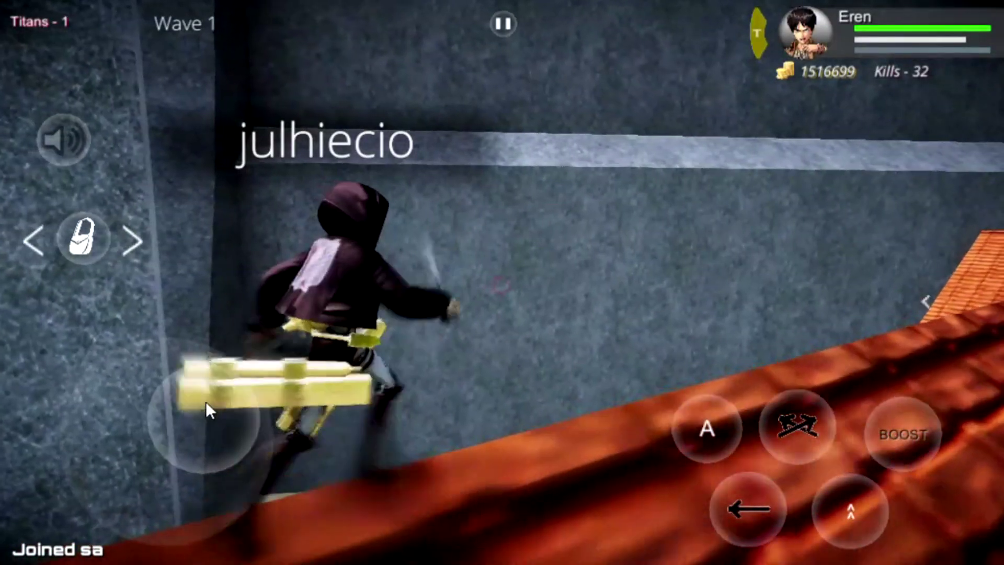
# Run the character off the rooftop onto the grassy field toward the titan
pyautogui.moveTo(201, 403)
pyautogui.mouseDown()
pyautogui.moveTo(218, 401)
pyautogui.moveTo(246, 368)
pyautogui.mouseUp()
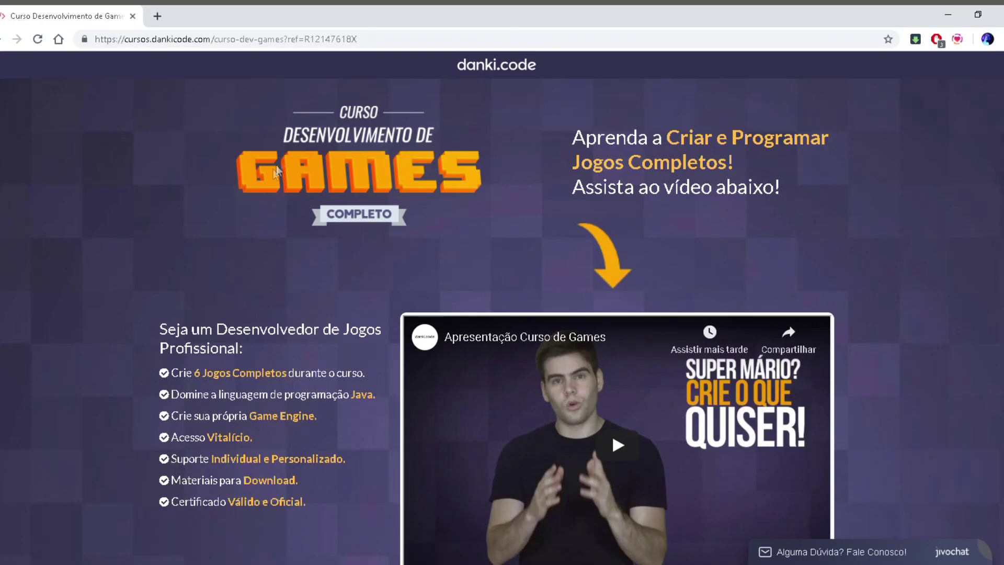
pyautogui.scroll(-3, 514, 344)
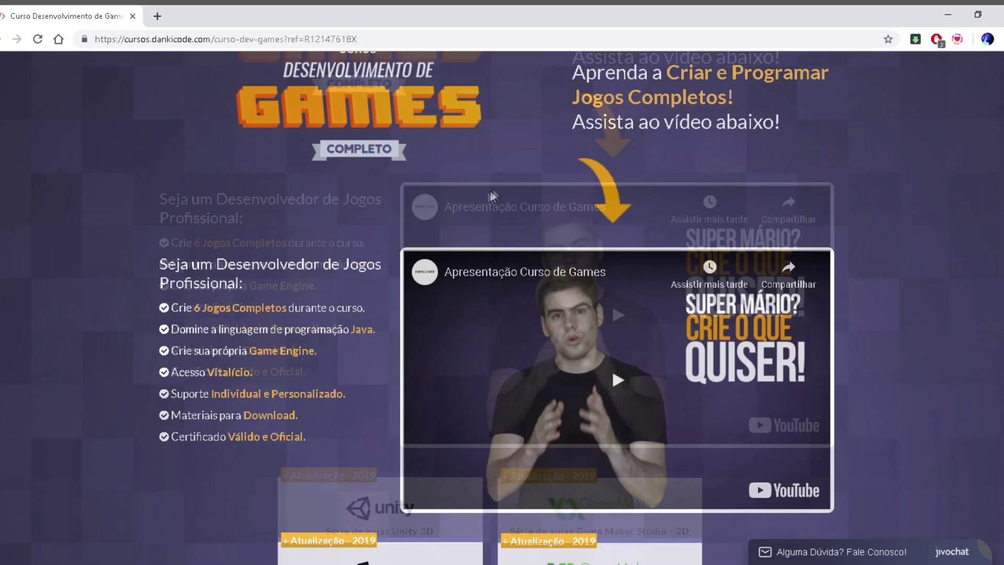
# Scroll down to the 'Crie Jogos em 2D e 3D!' slideshow and show the GameMaker Studio slide
pyautogui.scroll(-9, 228, 217)
pyautogui.scroll(-6, 228, 217)
pyautogui.scroll(-7, 228, 217)
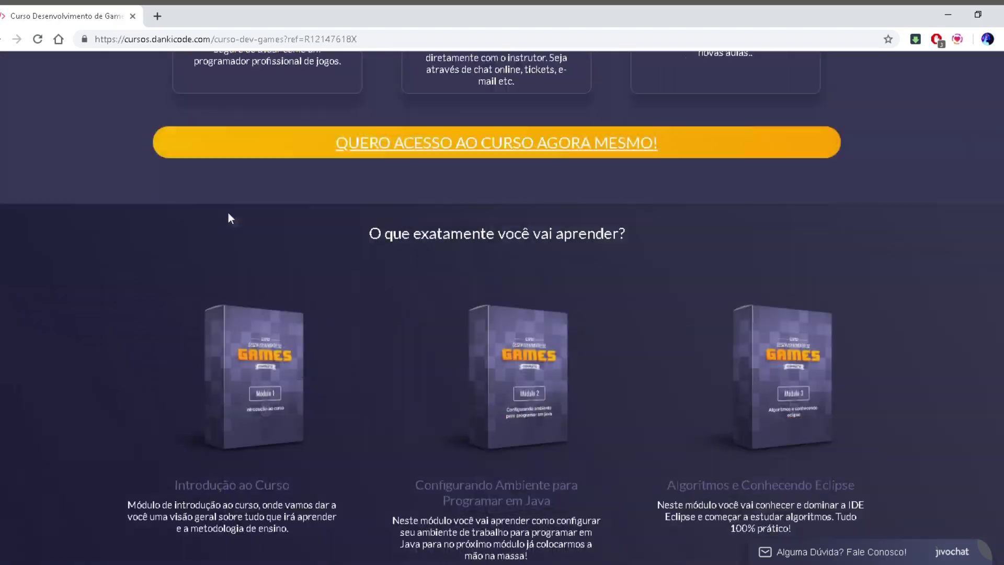
pyautogui.scroll(-2, 229, 217)
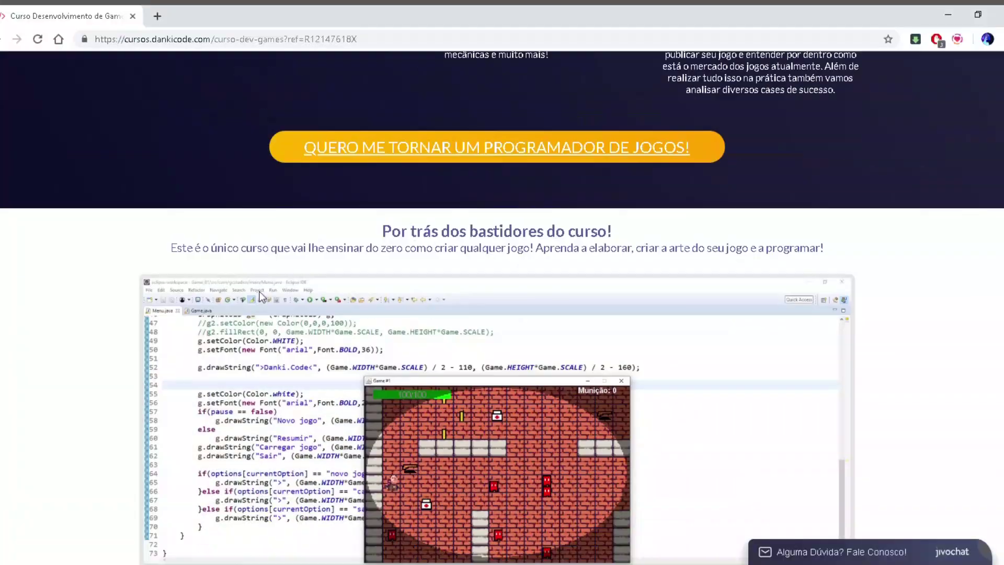
pyautogui.scroll(-3, 260, 291)
pyautogui.scroll(-1, 259, 291)
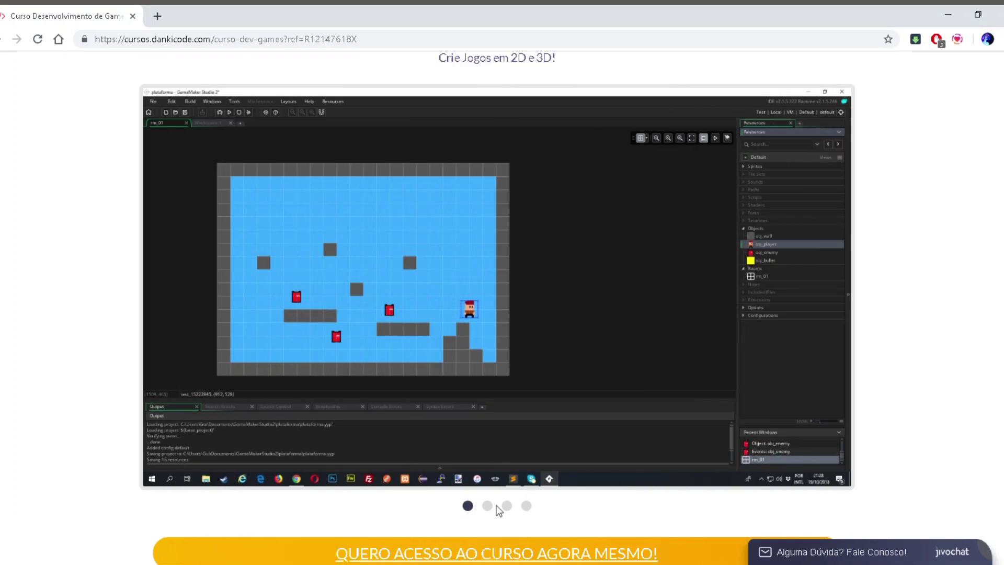
pyautogui.click(490, 507)
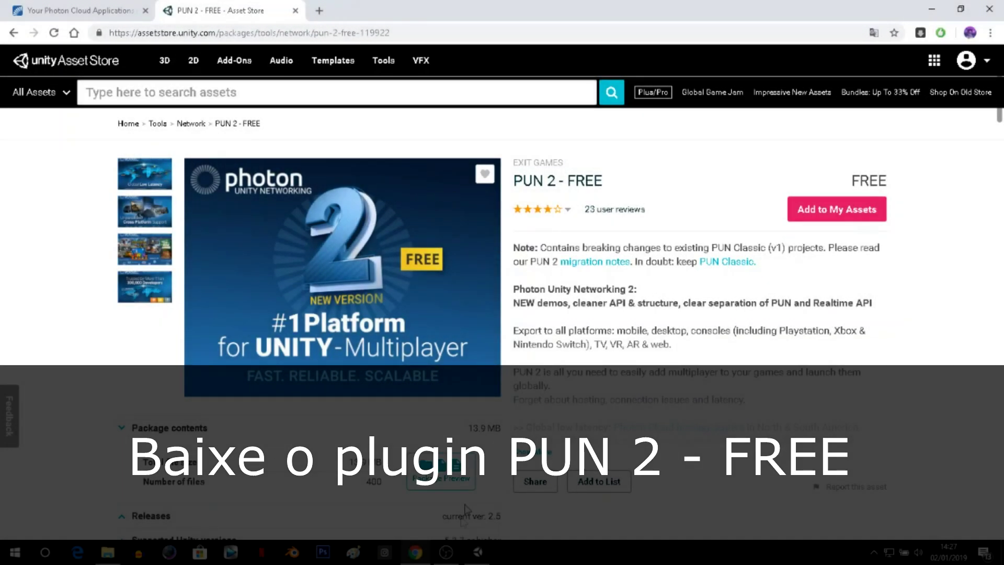
# Check the PUN setup wizard in Unity, then bring up the Photon Cloud Applications dashboard
pyautogui.click(470, 559)
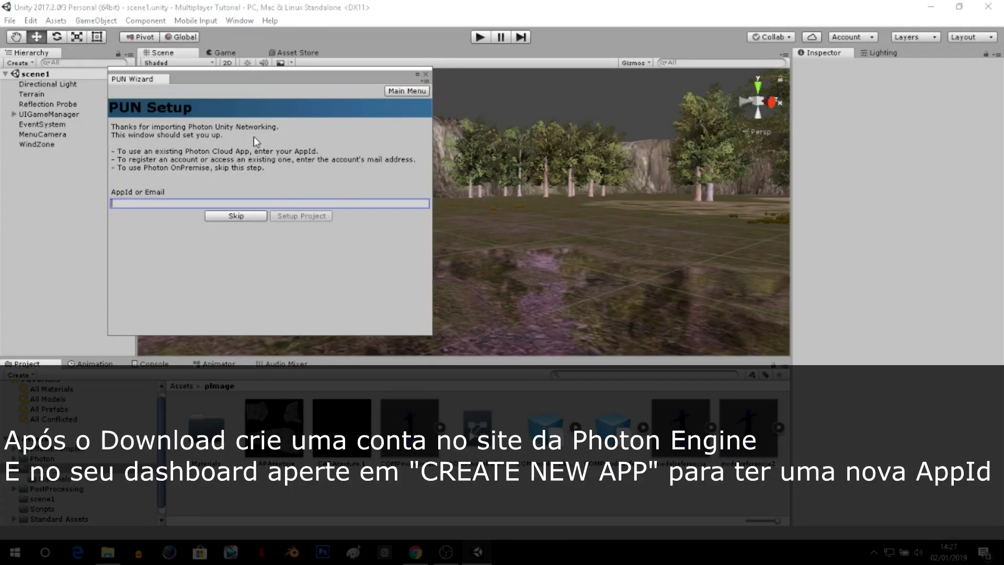
pyautogui.click(415, 552)
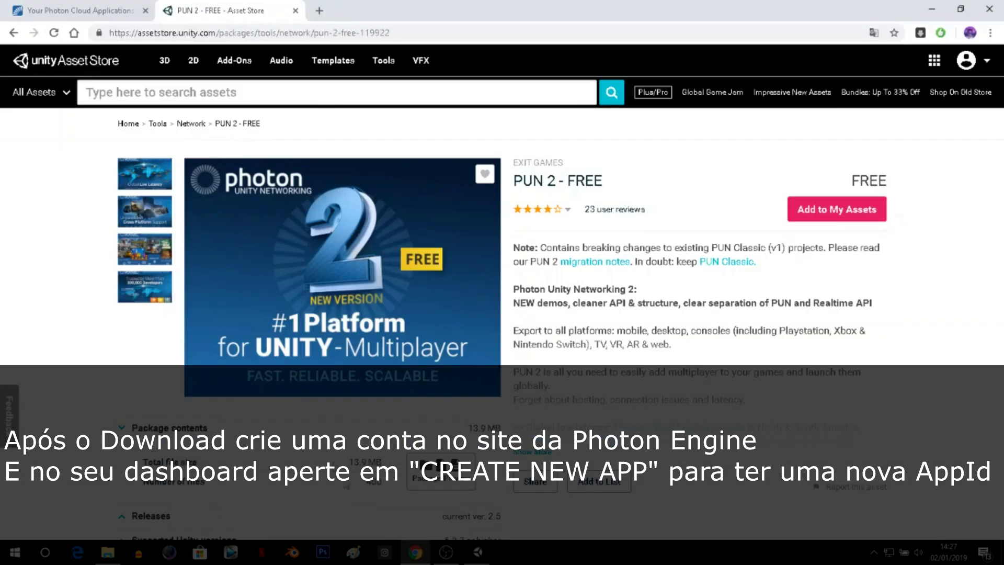
pyautogui.click(89, 15)
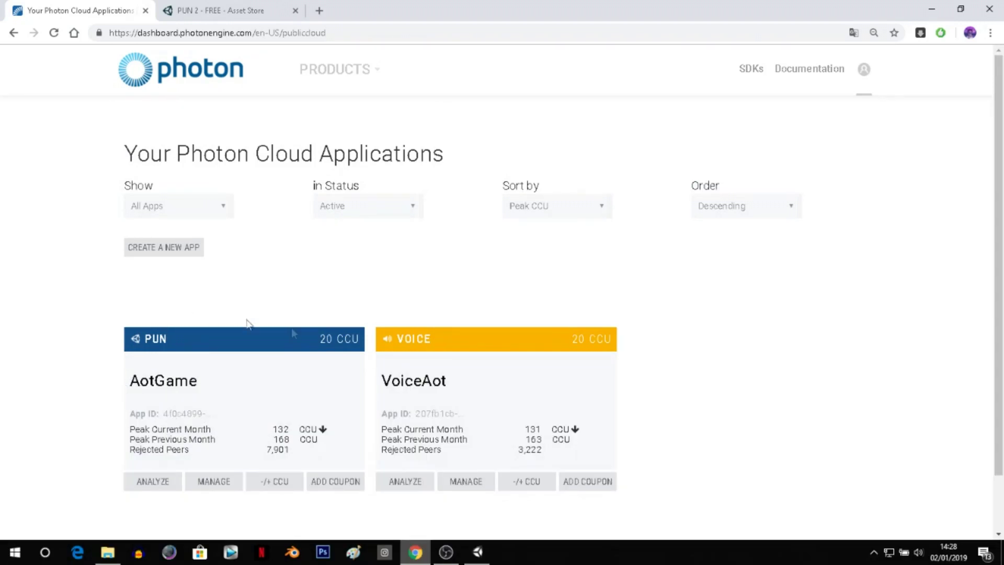
# Start a new Photon application and enter the name Tutorial
pyautogui.click(148, 248)
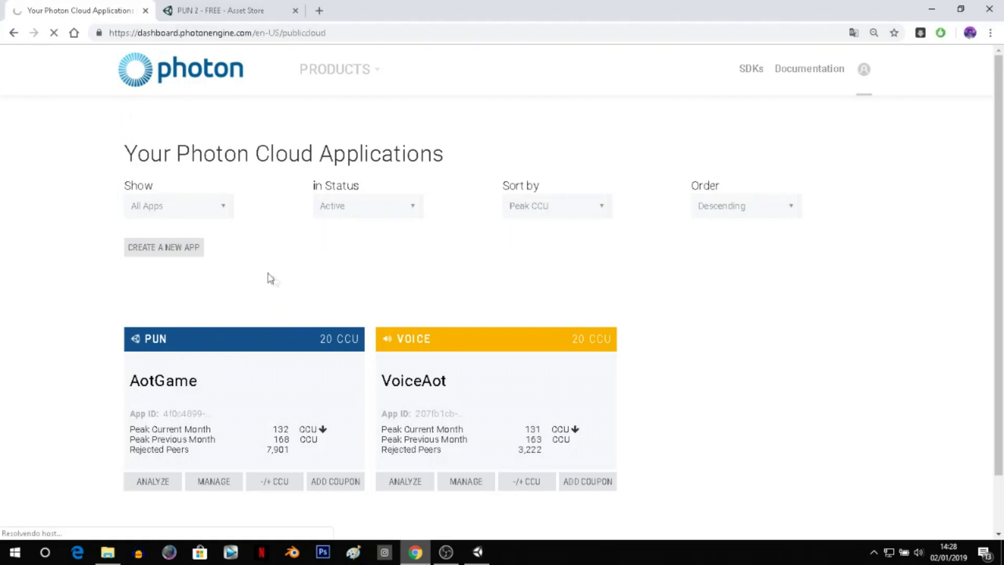
pyautogui.click(167, 254)
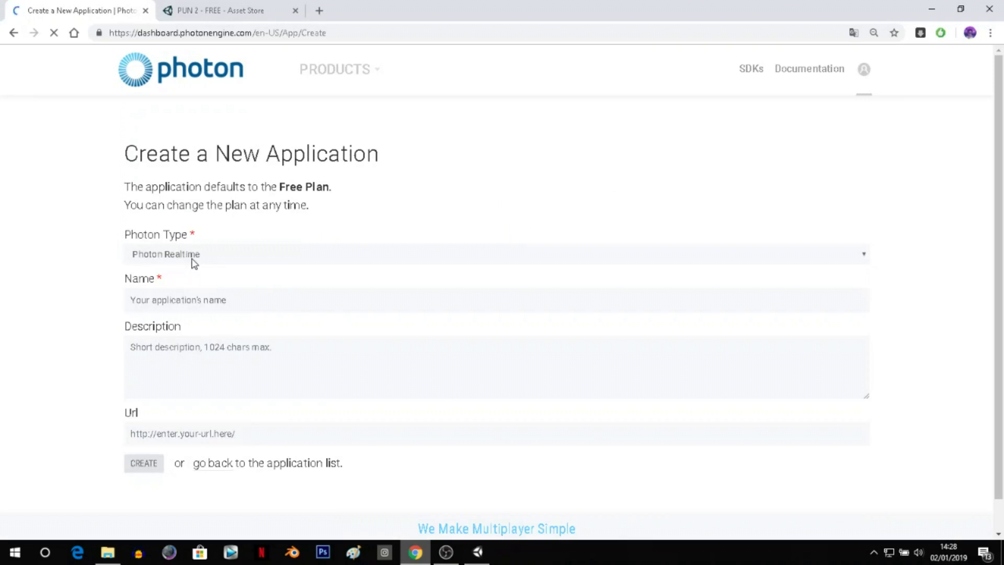
pyautogui.click(187, 301)
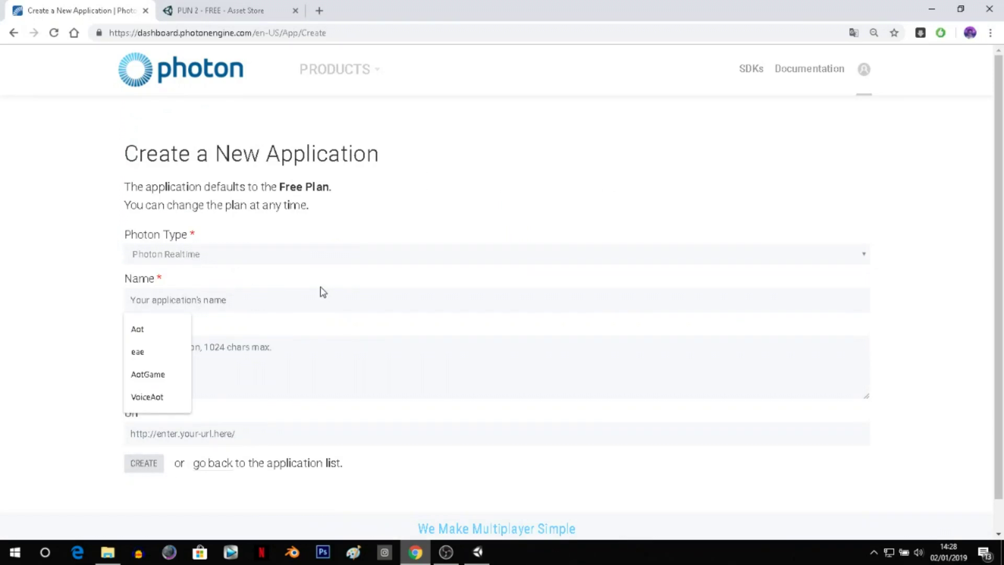
pyautogui.write('t')
pyautogui.press('BackSpace')
pyautogui.press('BackSpace')
pyautogui.write('Teste')
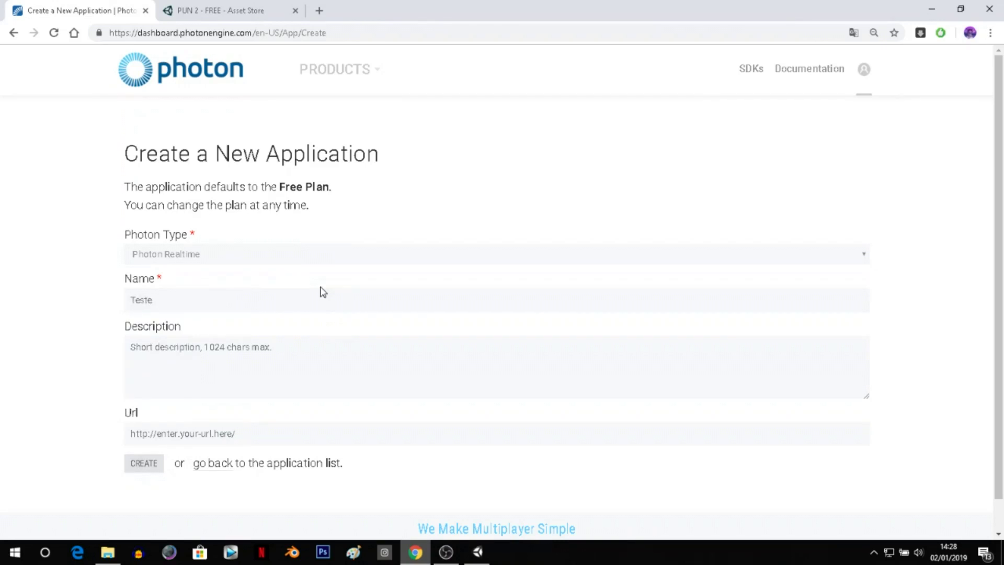
pyautogui.press('BackSpace')
pyautogui.press('BackSpace')
pyautogui.press('BackSpace')
pyautogui.write('T')
pyautogui.press('BackSpace')
pyautogui.write('T')
# Submit the form to create the Tutorial Photon Realtime app
pyautogui.scroll(-1, 103, 363)
pyautogui.click(144, 432)
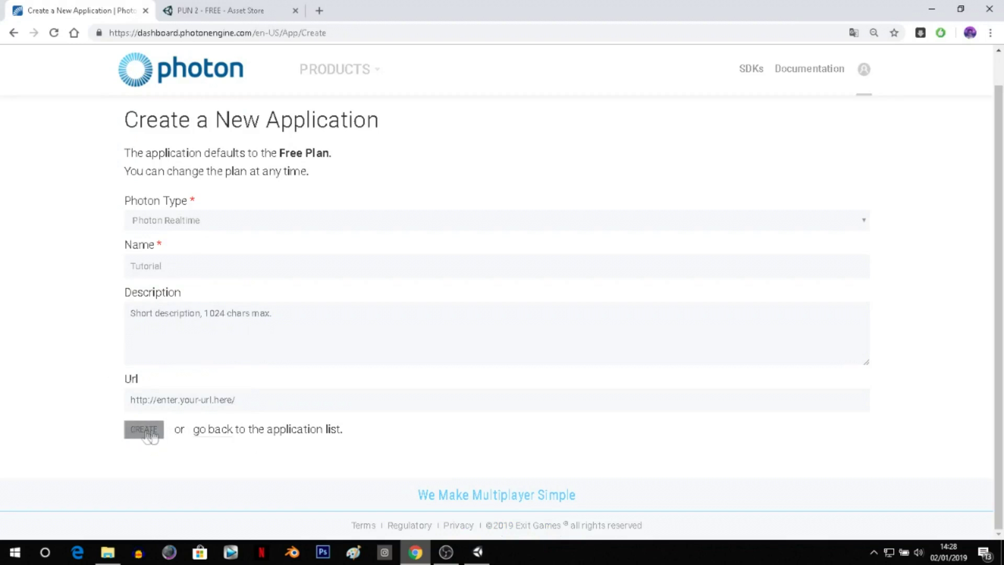
pyautogui.click(149, 436)
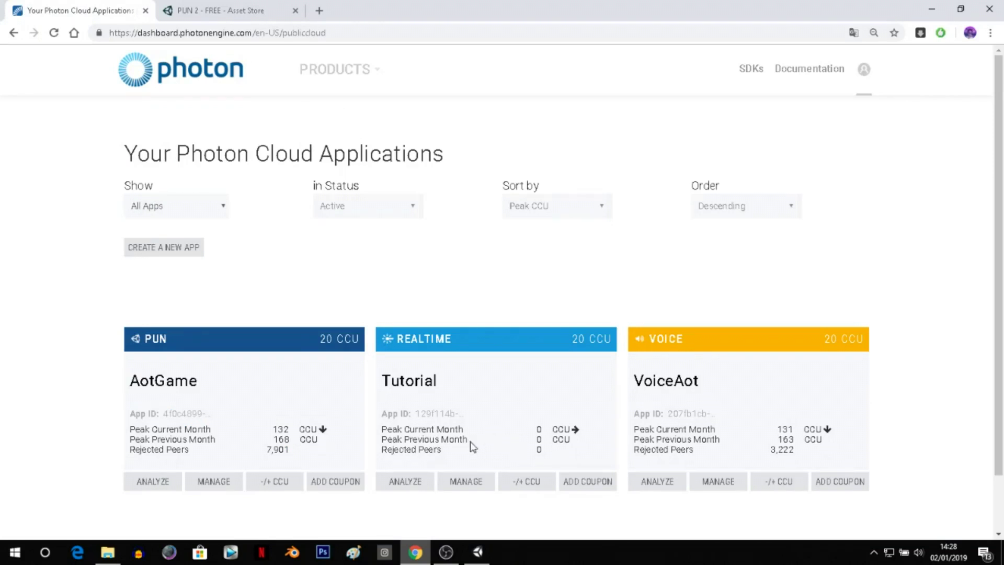
# Reveal and copy the Tutorial app's full App ID from the Photon Dashboard
pyautogui.moveTo(400, 339); pyautogui.dragTo(418, 387)
pyautogui.click(418, 387)
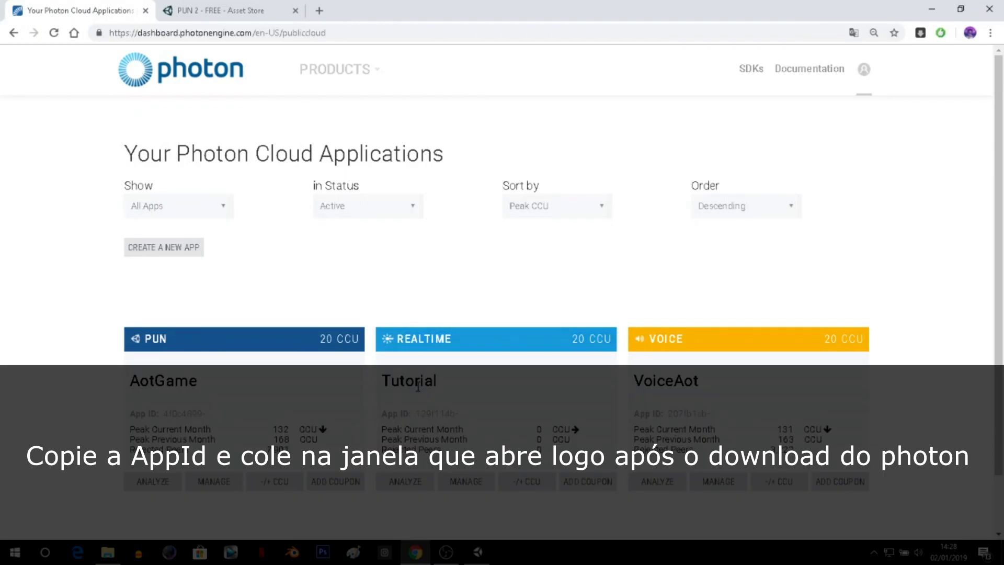
pyautogui.click(440, 415)
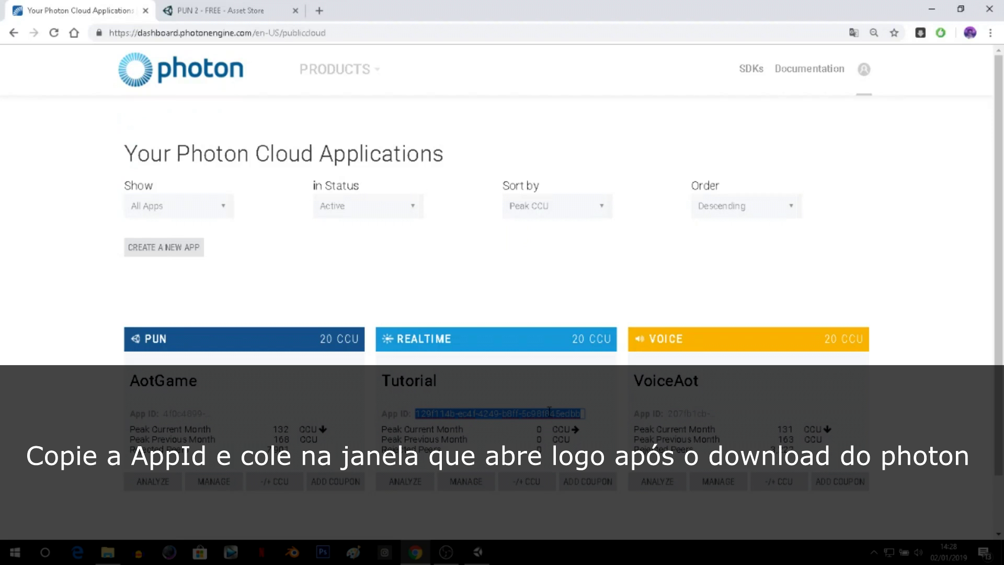
pyautogui.click(932, 8)
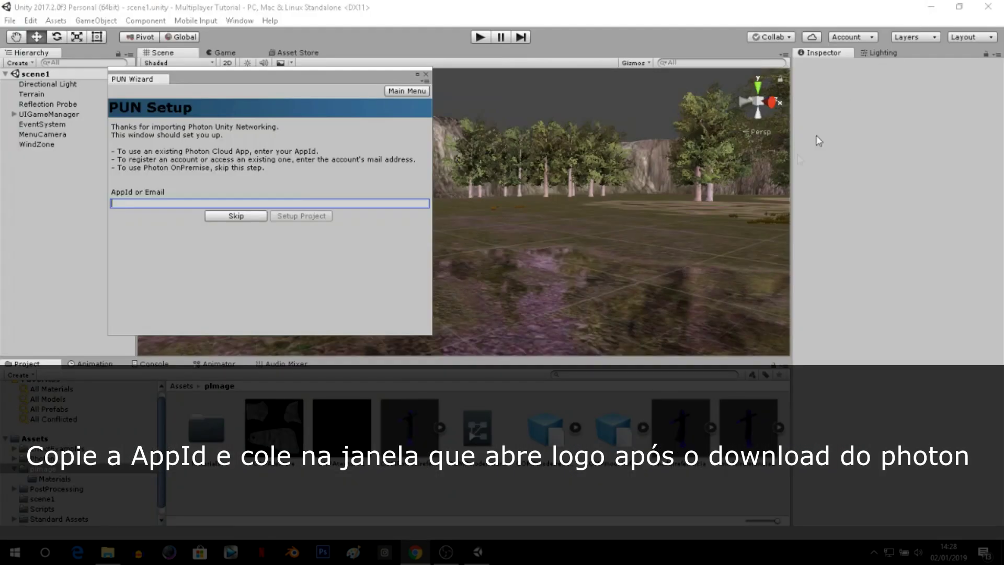
# Paste the Tutorial App ID into the PUN wizard, run Setup Project, and close the wizard
pyautogui.write('129f114b-ec4f-4249-b8ff-5c98f845edbb')
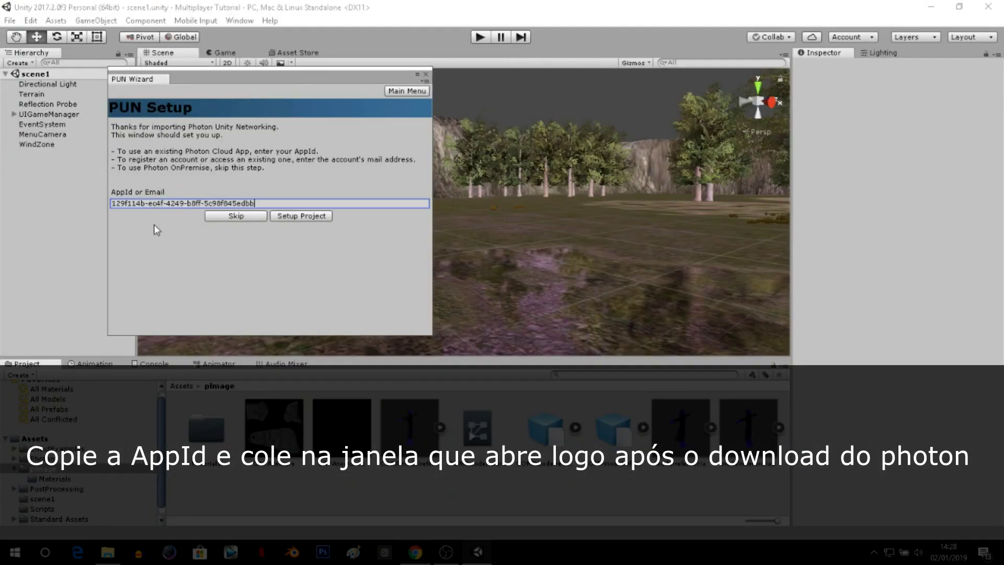
pyautogui.click(301, 216)
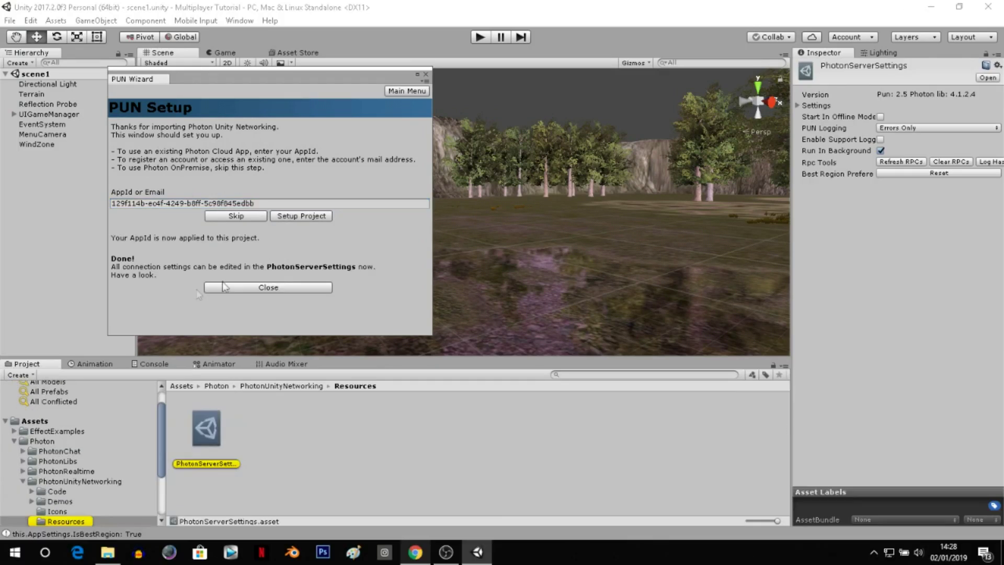
pyautogui.click(294, 285)
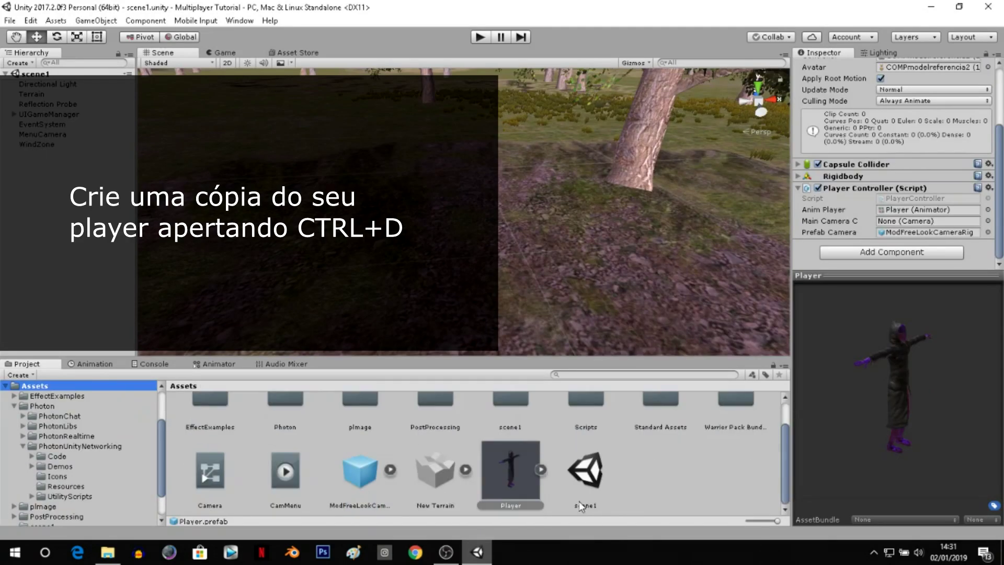
pyautogui.scroll(-1, 579, 501)
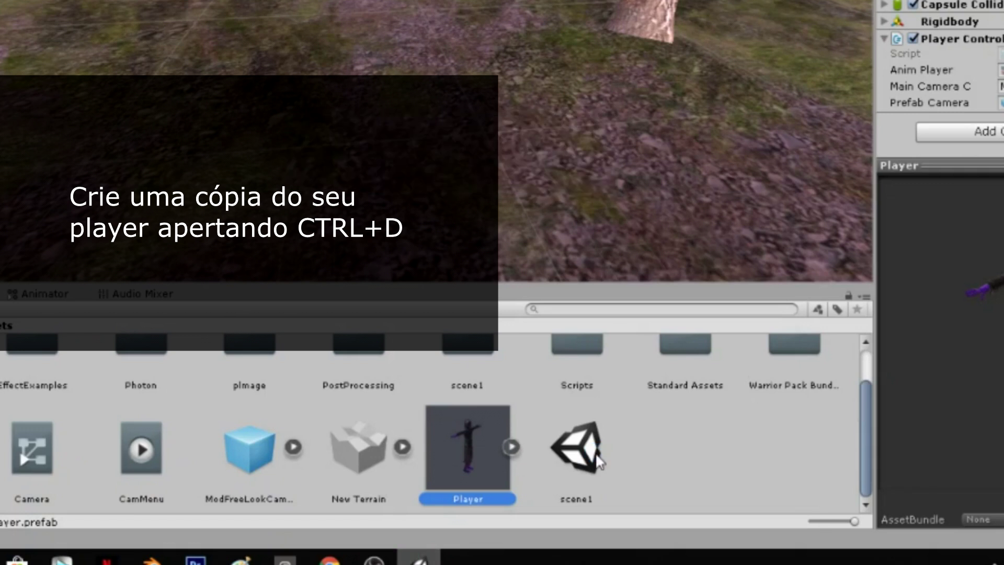
# Duplicate the Player prefab as PlayerMultiplayer and move it into Photon/PhotonUnityNetworking/Resources
pyautogui.hotkey('ctrl', 'd')
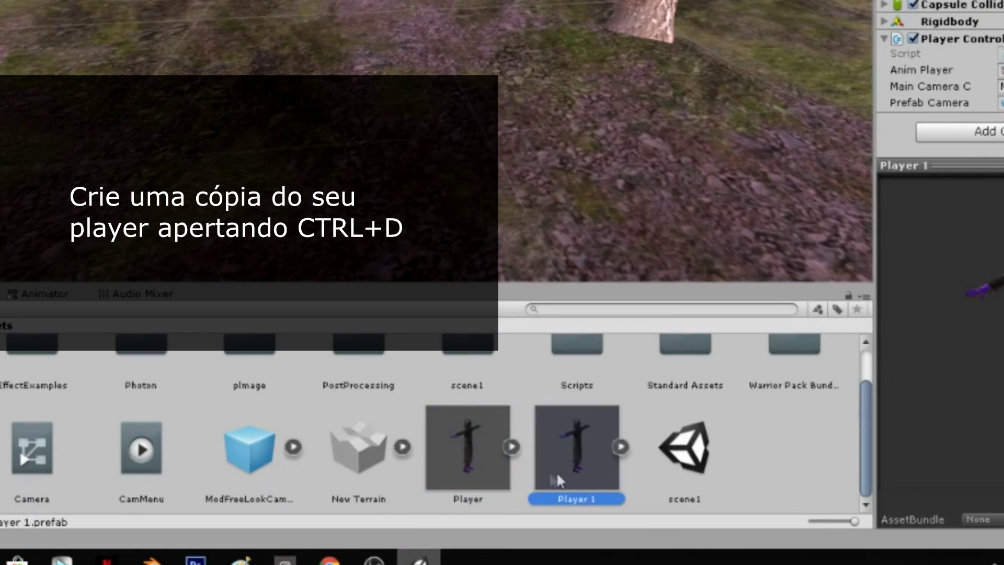
pyautogui.click(583, 460)
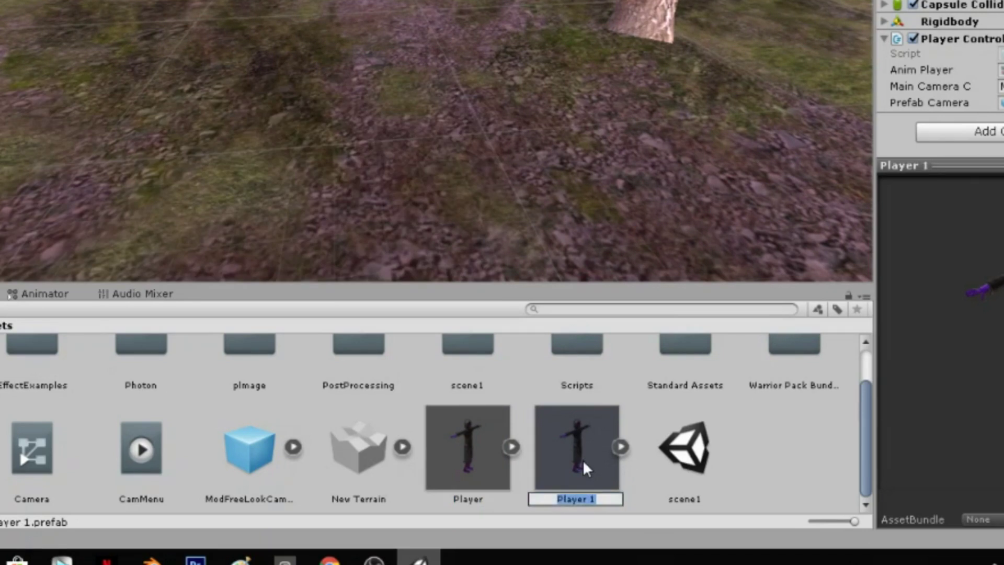
pyautogui.write('PlayerMultiplayer')
pyautogui.press('Return')
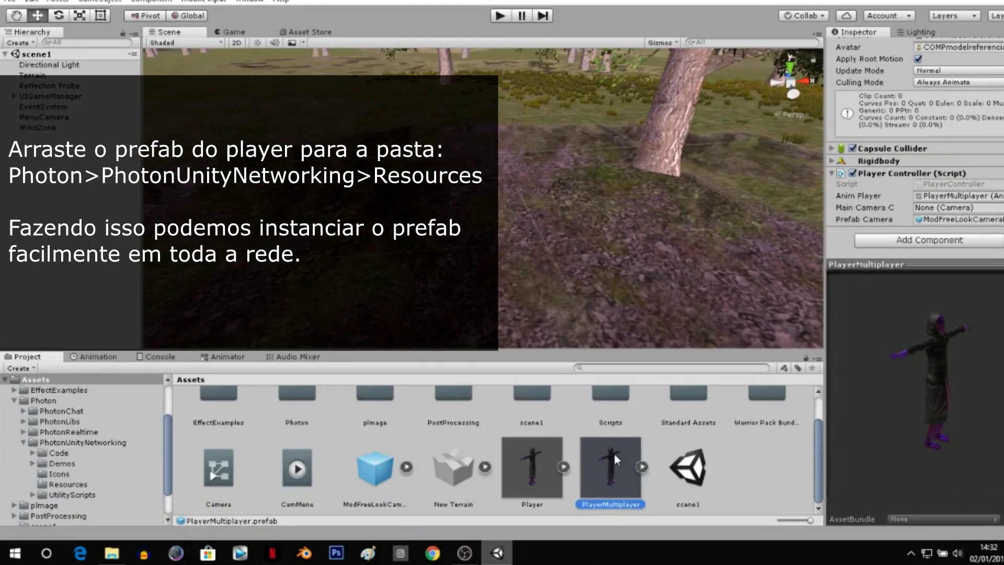
pyautogui.moveTo(614, 453)
pyautogui.mouseDown()
pyautogui.moveTo(361, 442)
pyautogui.moveTo(55, 478)
pyautogui.moveTo(71, 459)
pyautogui.mouseUp()
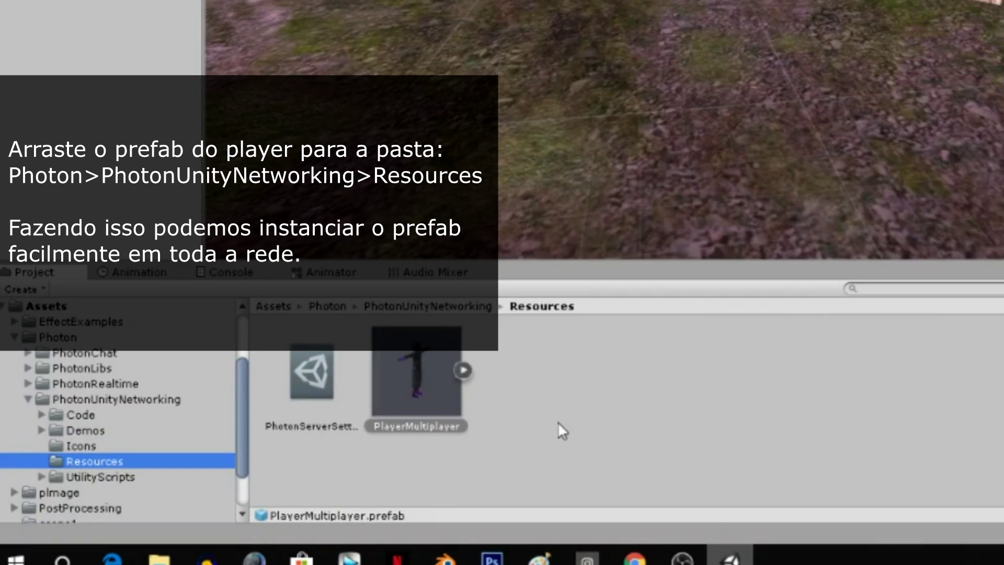
pyautogui.click(433, 376)
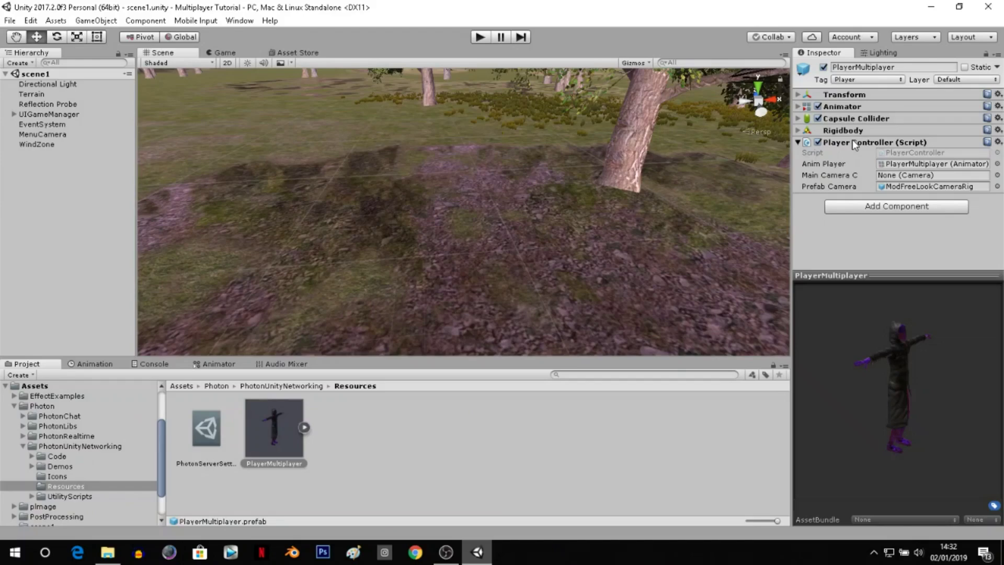
pyautogui.click(855, 142)
# Add a Photon View component to the PlayerMultiplayer prefab
pyautogui.click(856, 142)
pyautogui.click(847, 144)
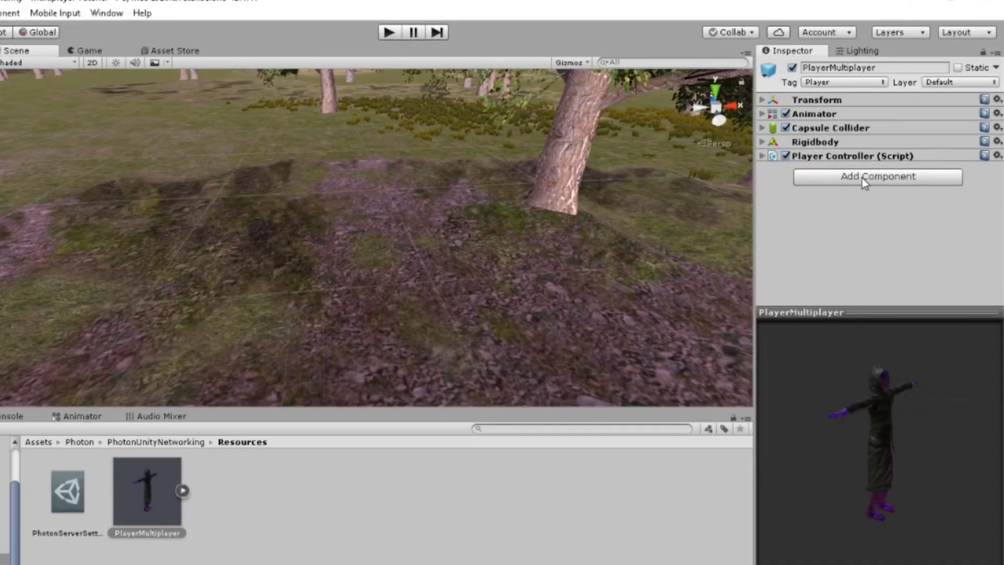
pyautogui.click(883, 161)
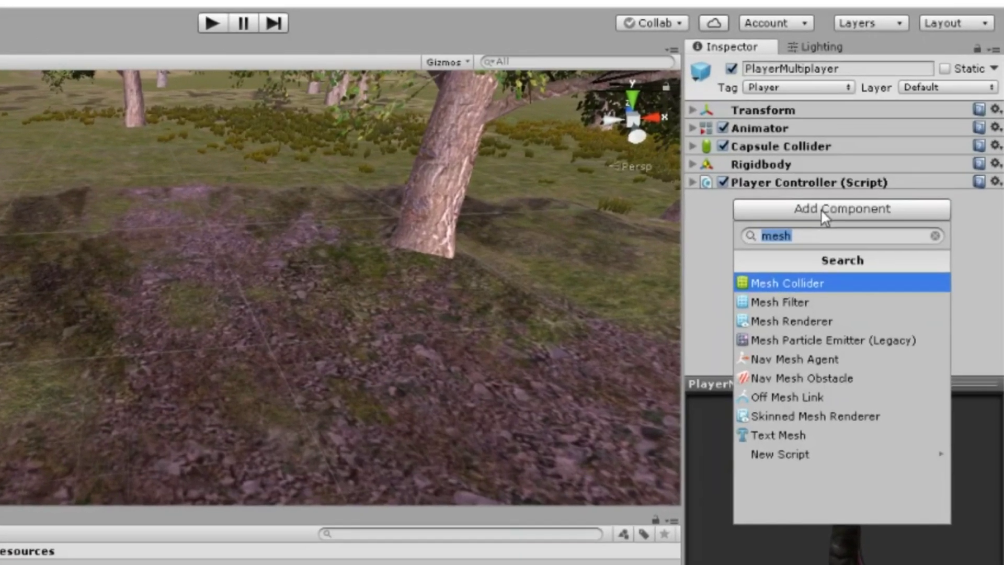
pyautogui.write('photo')
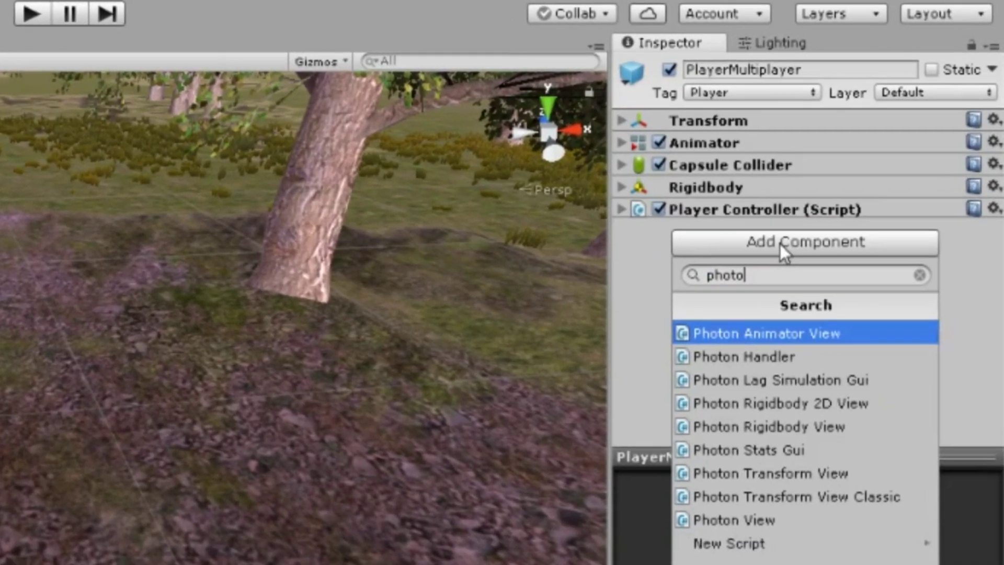
pyautogui.press('Down')
pyautogui.press('Down')
pyautogui.press('Down')
pyautogui.press('Down')
pyautogui.press('Down')
pyautogui.press('Down')
pyautogui.press('Down')
pyautogui.press('Down')
pyautogui.press('Return')
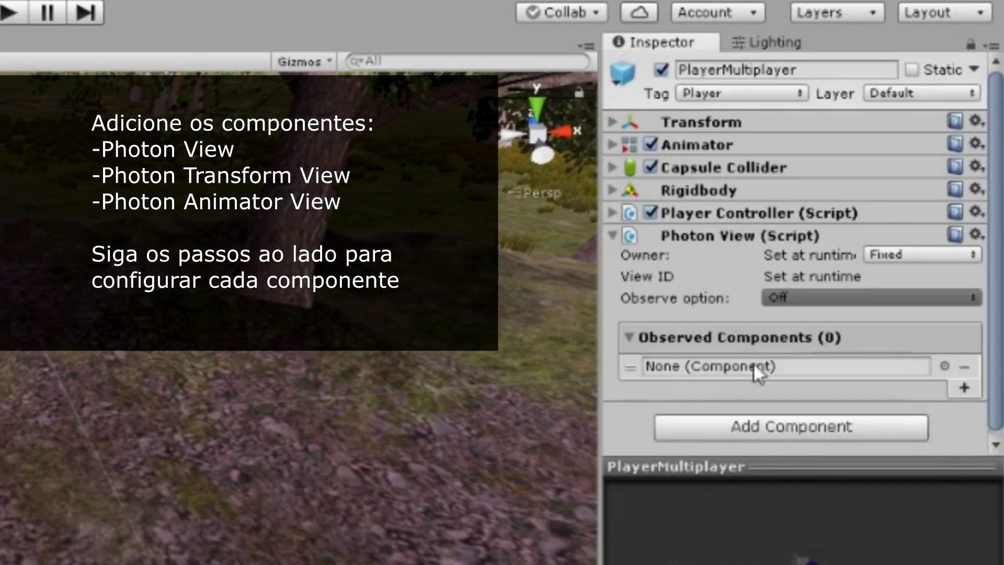
# Add Photon Animator View and Photon Transform View components to PlayerMultiplayer
pyautogui.click(777, 426)
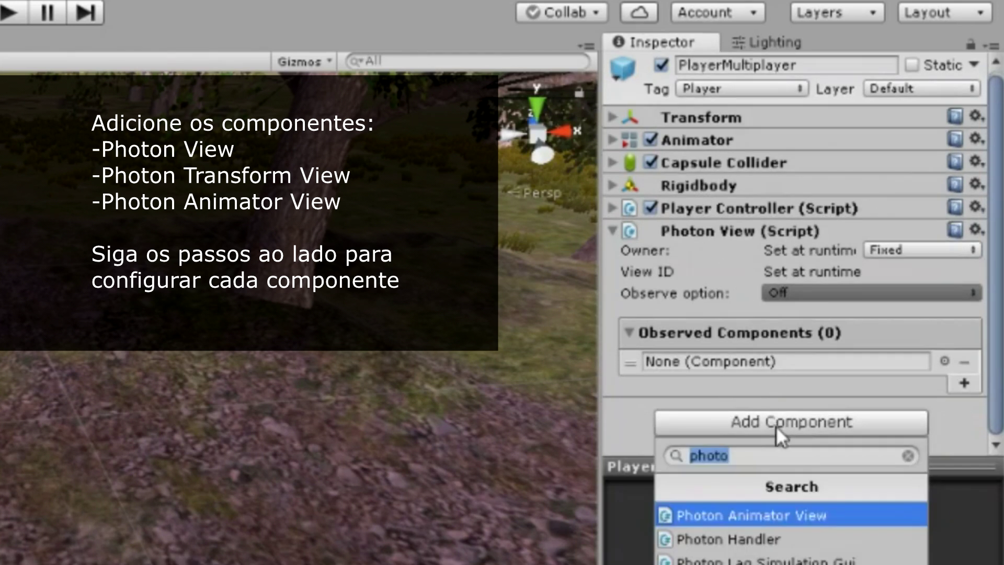
pyautogui.press('Return')
pyautogui.scroll(-5, 776, 426)
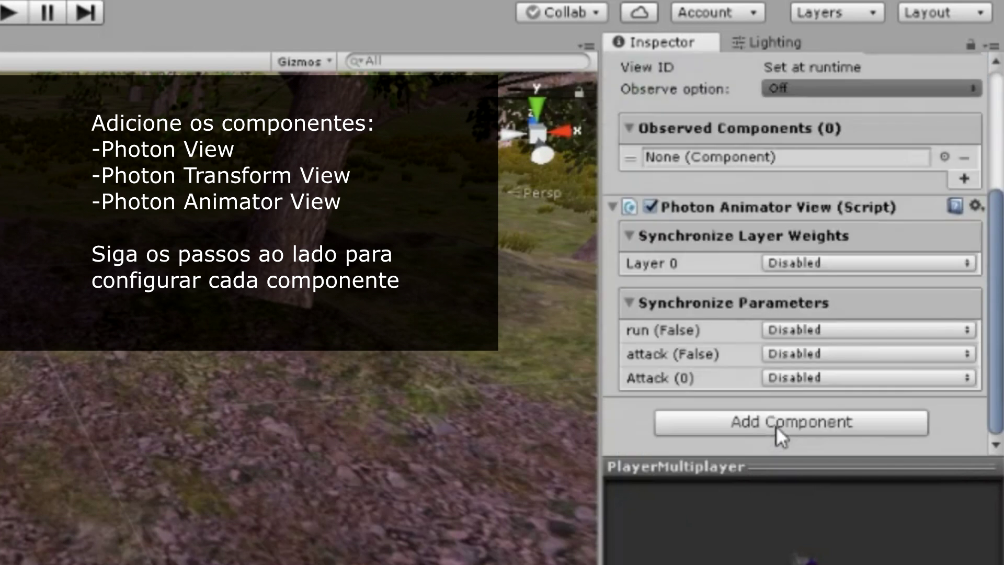
pyautogui.click(776, 426)
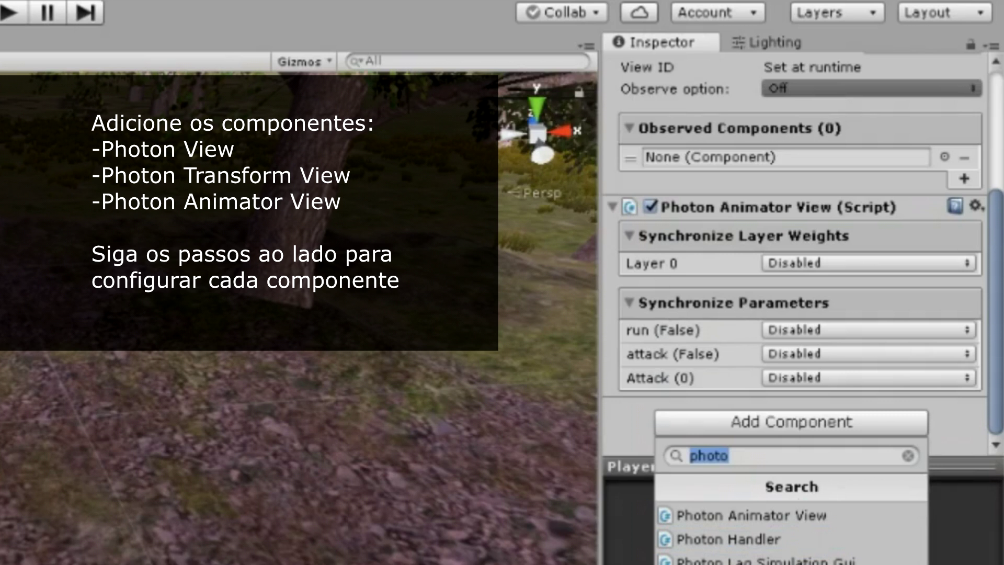
pyautogui.press('Return')
pyautogui.scroll(-2, 773, 430)
pyautogui.scroll(-3, 773, 431)
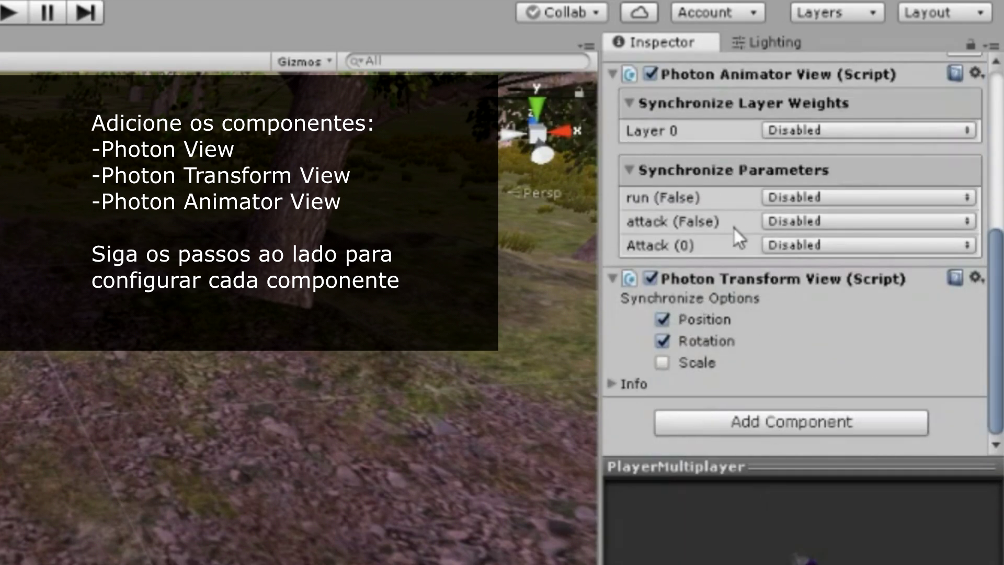
pyautogui.scroll(5, 734, 228)
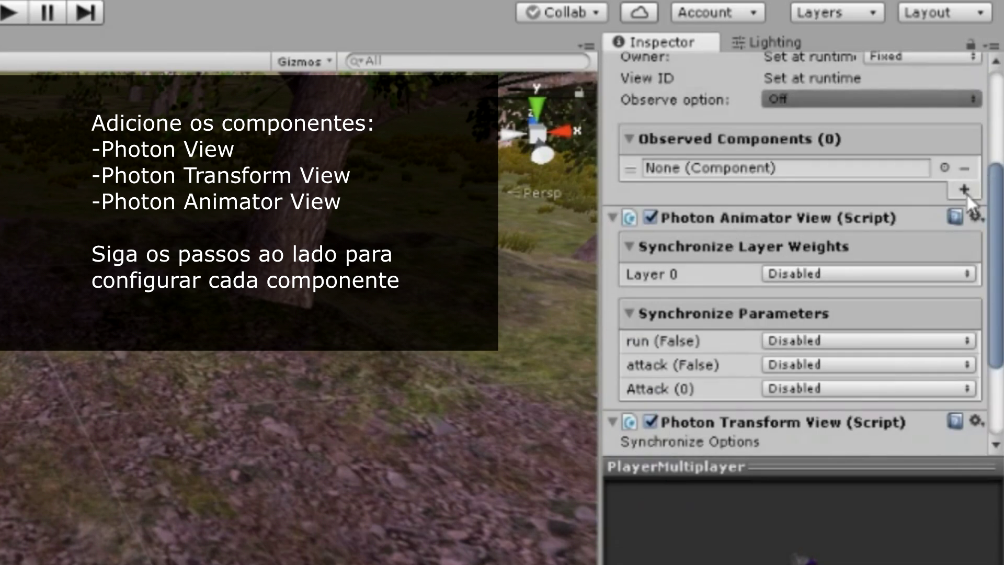
# Make Photon View observe both the Photon Animator View and Photon Transform View
pyautogui.click(965, 190)
pyautogui.moveTo(782, 246); pyautogui.dragTo(762, 169)
pyautogui.moveTo(706, 449); pyautogui.dragTo(753, 200)
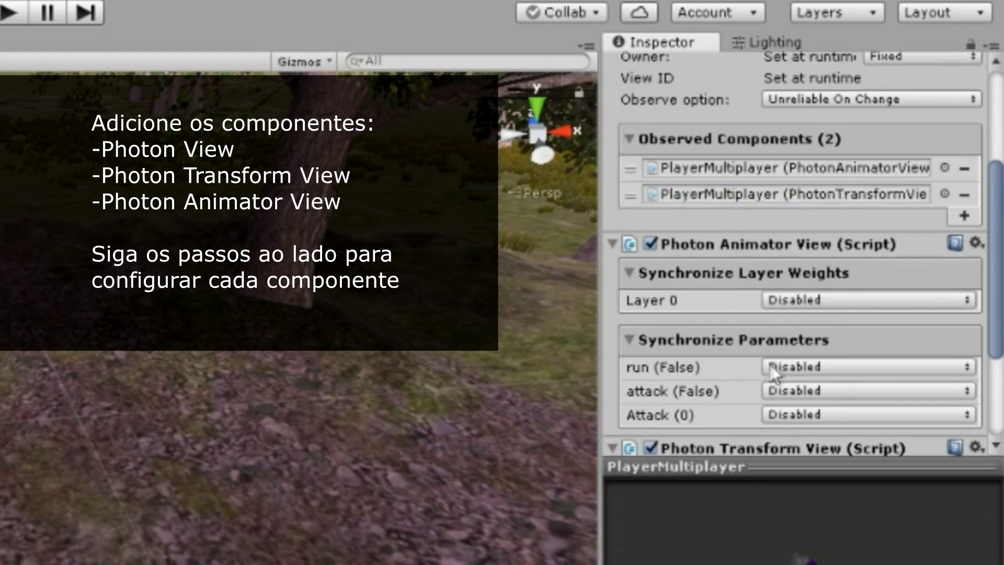
# Sync the run, attack and Attack parameters as Discrete, then collapse the Photon component panels
pyautogui.click(829, 368)
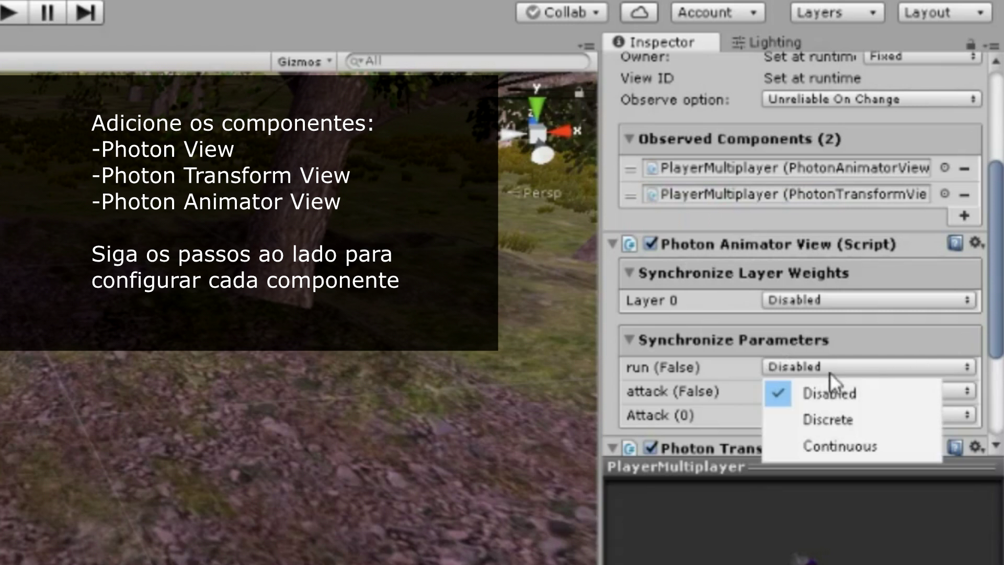
pyautogui.click(814, 390)
pyautogui.click(813, 445)
pyautogui.click(806, 415)
pyautogui.click(811, 447)
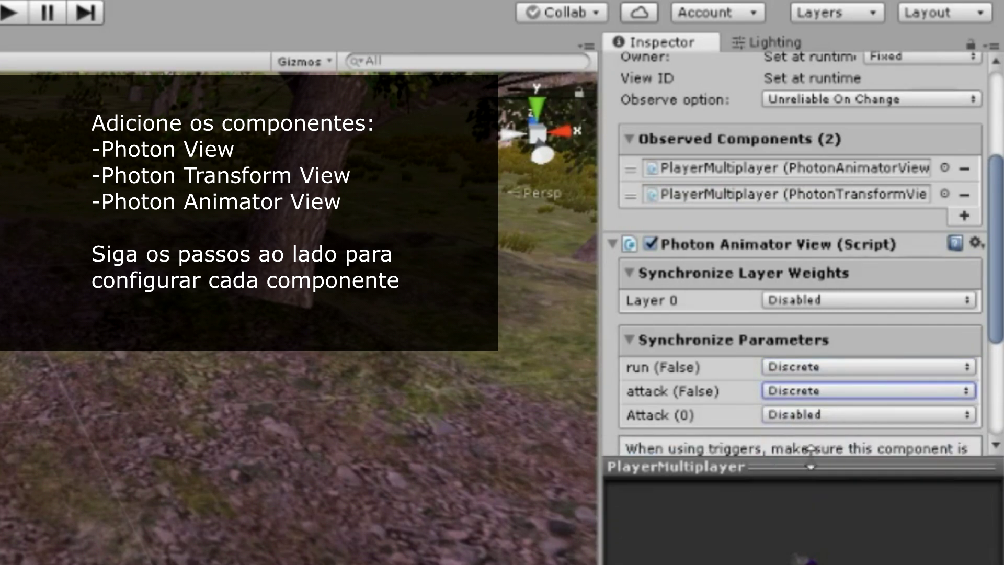
pyautogui.scroll(-3, 735, 367)
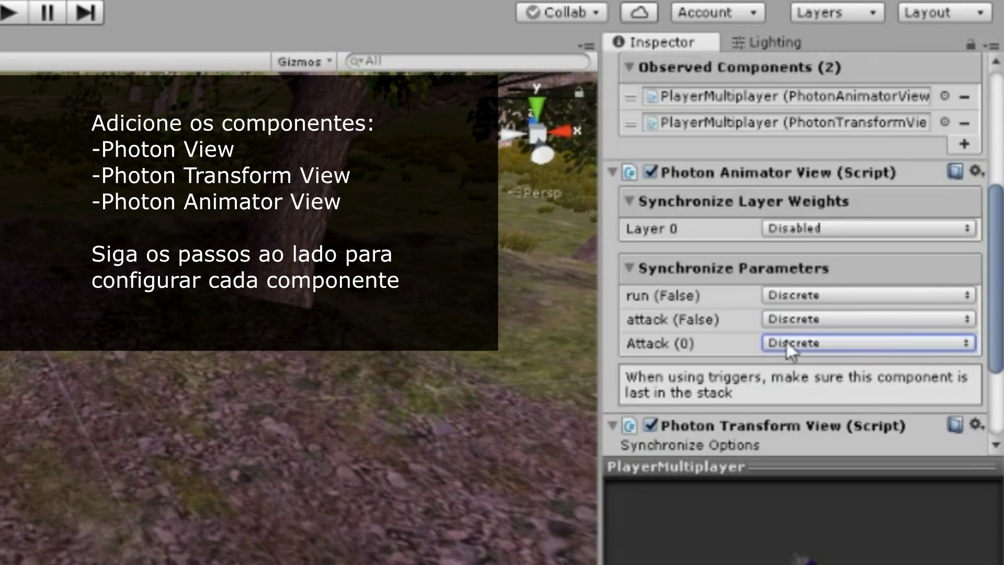
pyautogui.click(743, 270)
pyautogui.click(629, 267)
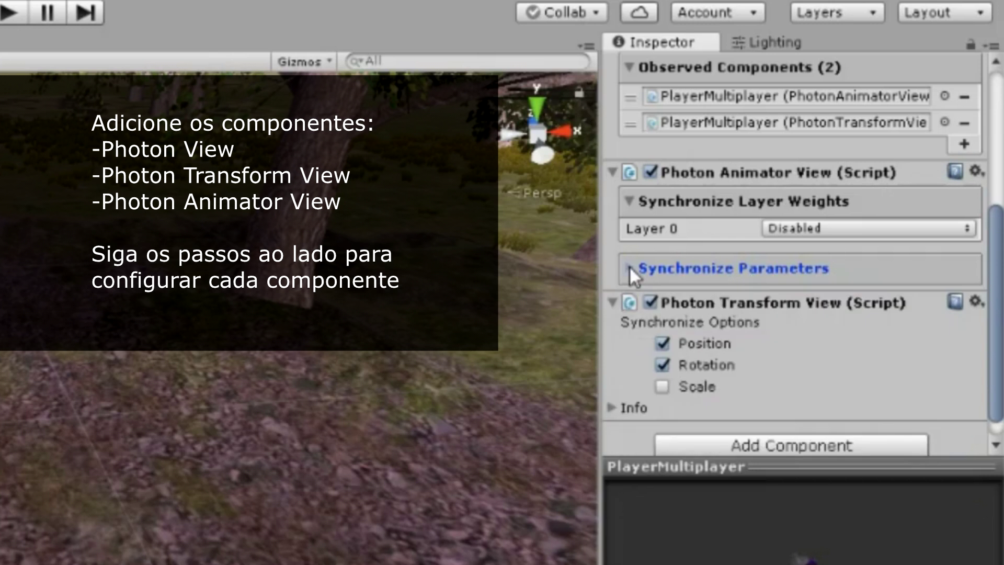
pyautogui.click(613, 173)
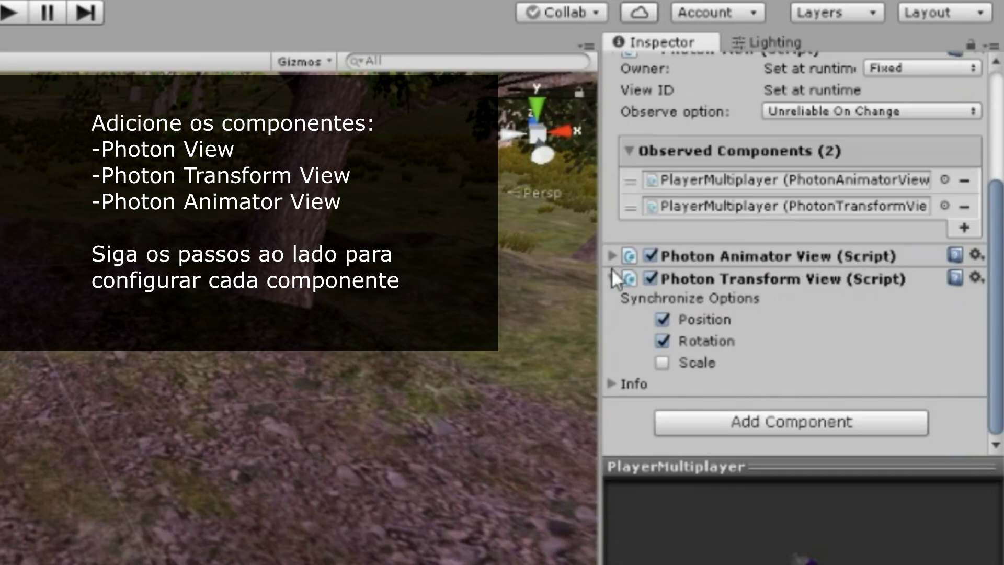
pyautogui.click(613, 285)
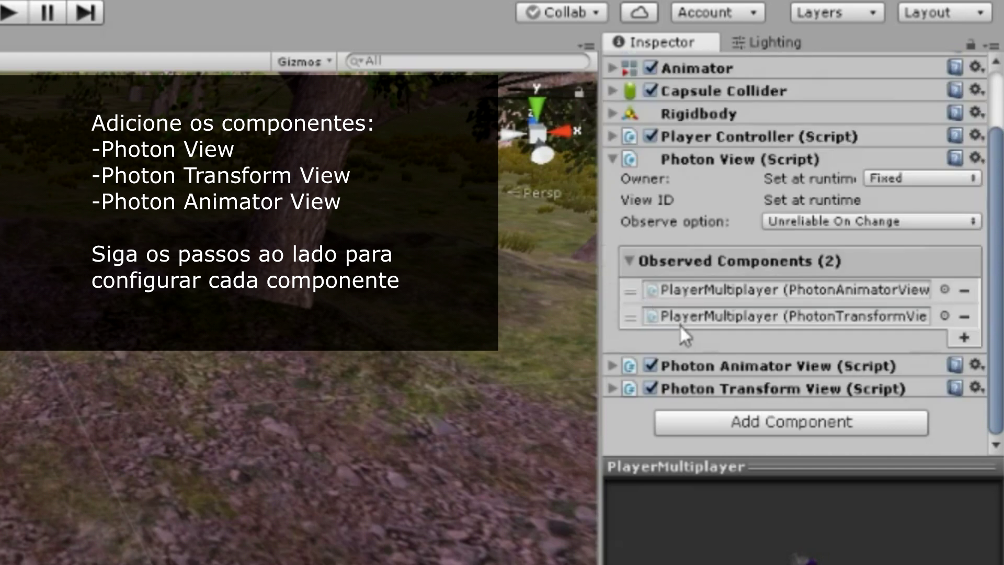
pyautogui.scroll(3, 680, 323)
pyautogui.click(718, 234)
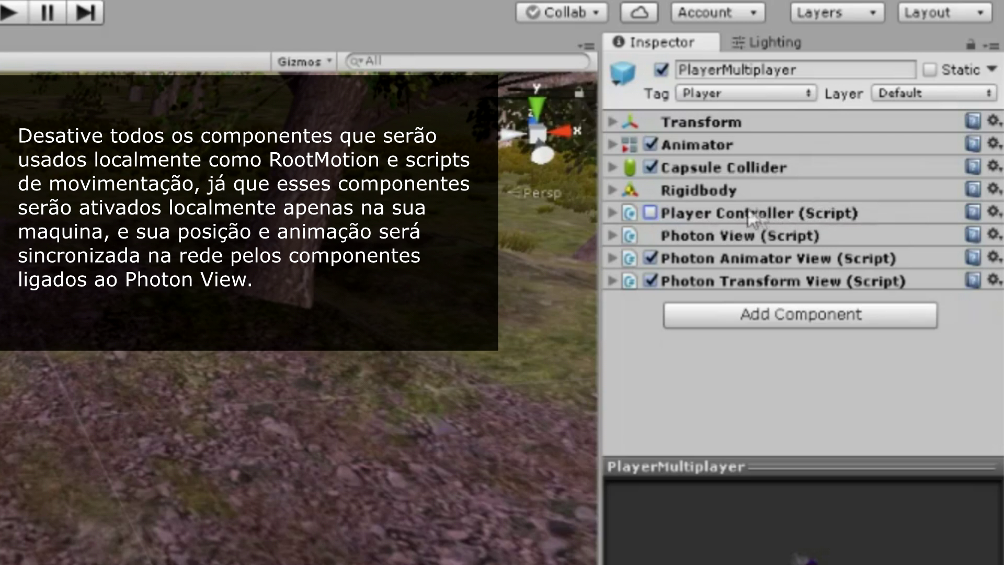
# Expand PlayerMultiplayer's Animator and uncheck Apply Root Motion
pyautogui.click(751, 143)
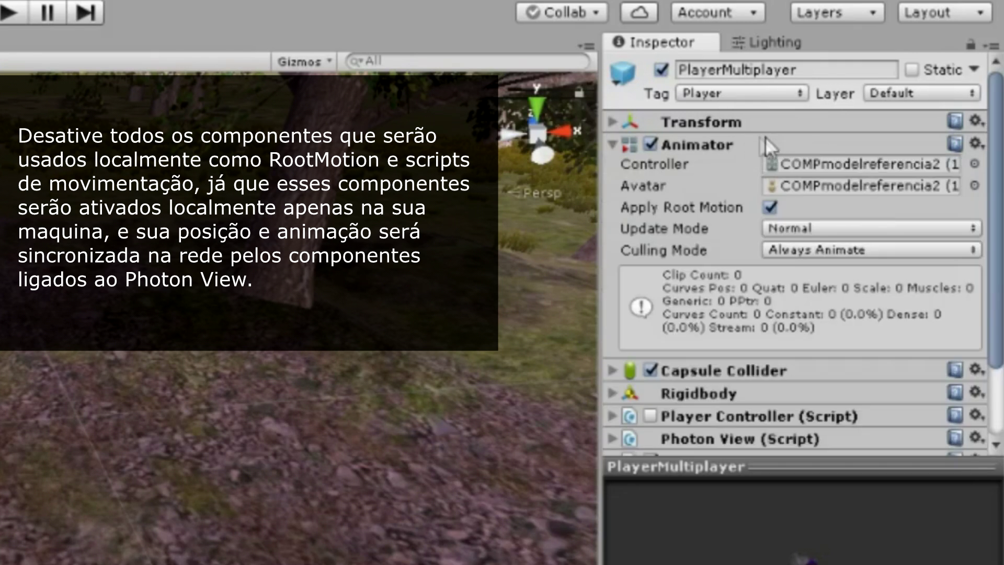
pyautogui.click(768, 206)
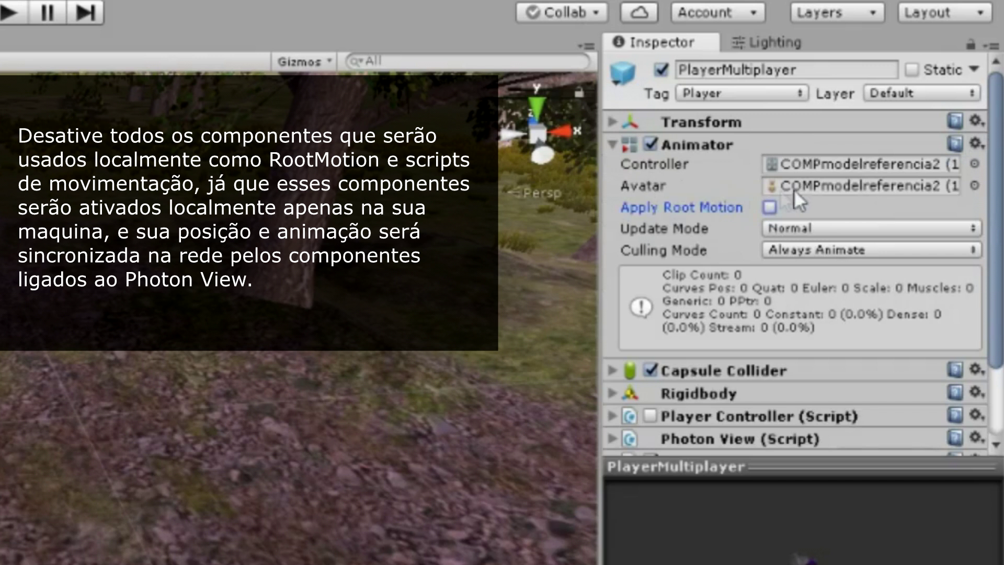
pyautogui.scroll(-5, 753, 390)
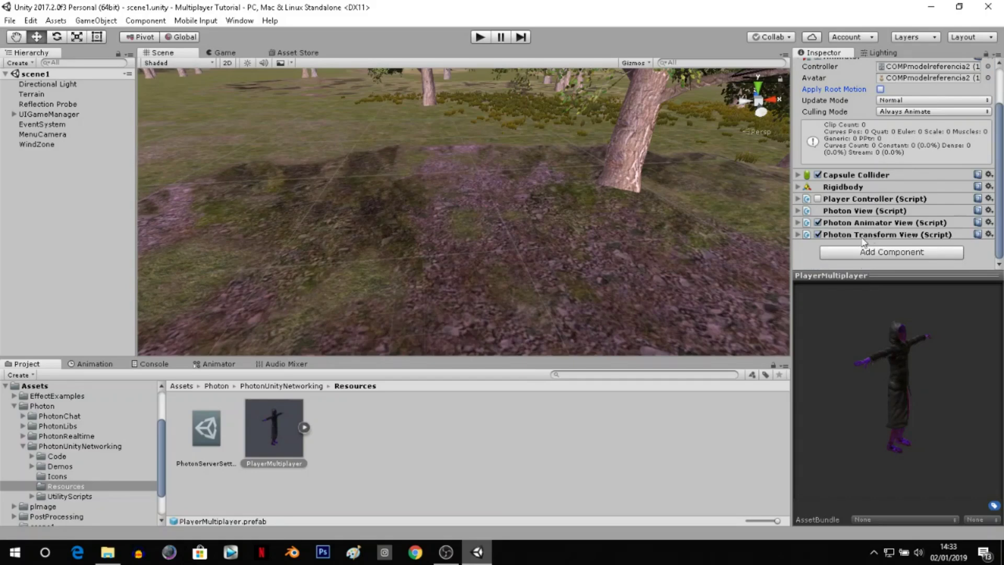
# Locate the PlayerController script asset and open it in Visual Studio
pyautogui.click(875, 200)
pyautogui.click(924, 209)
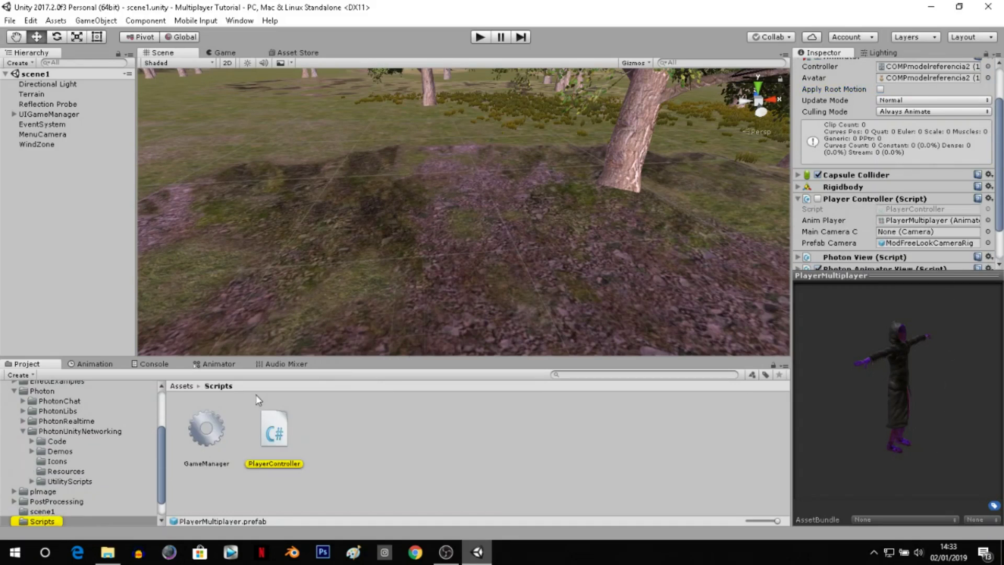
pyautogui.click(281, 421)
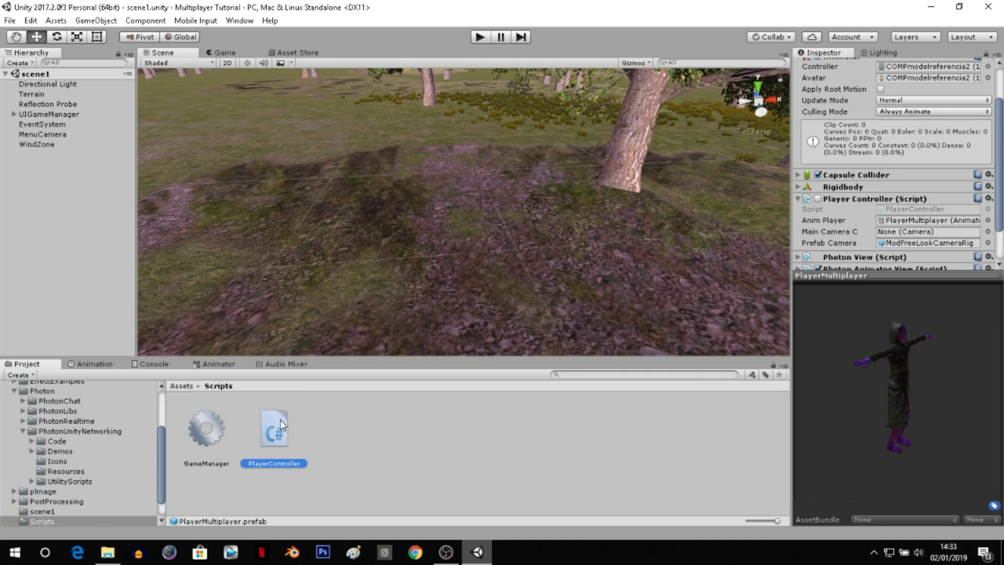
pyautogui.doubleClick(281, 420)
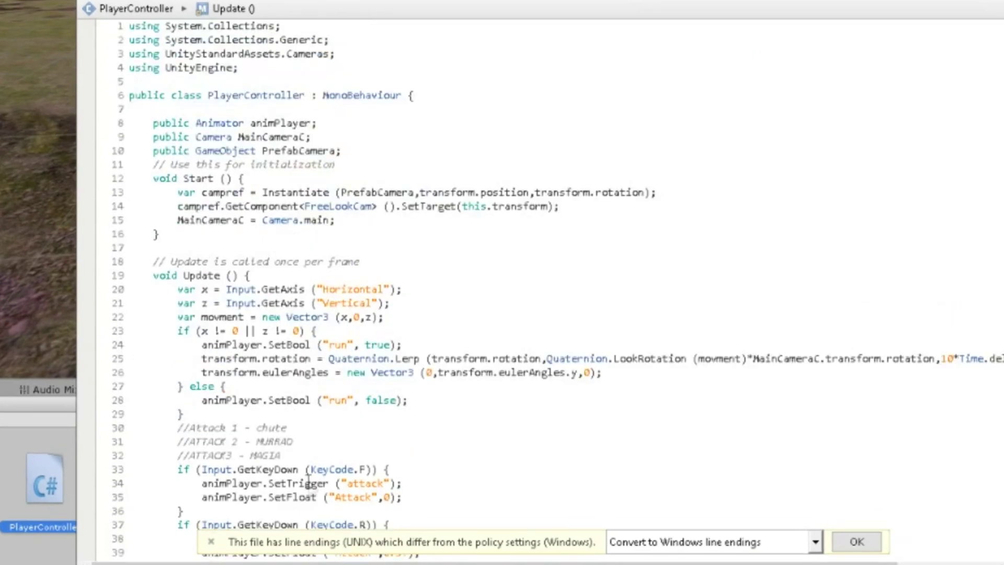
# Add this.GetComponent<Animator>().applyRootMotion after the MainCameraC line in Start()
pyautogui.click(559, 206)
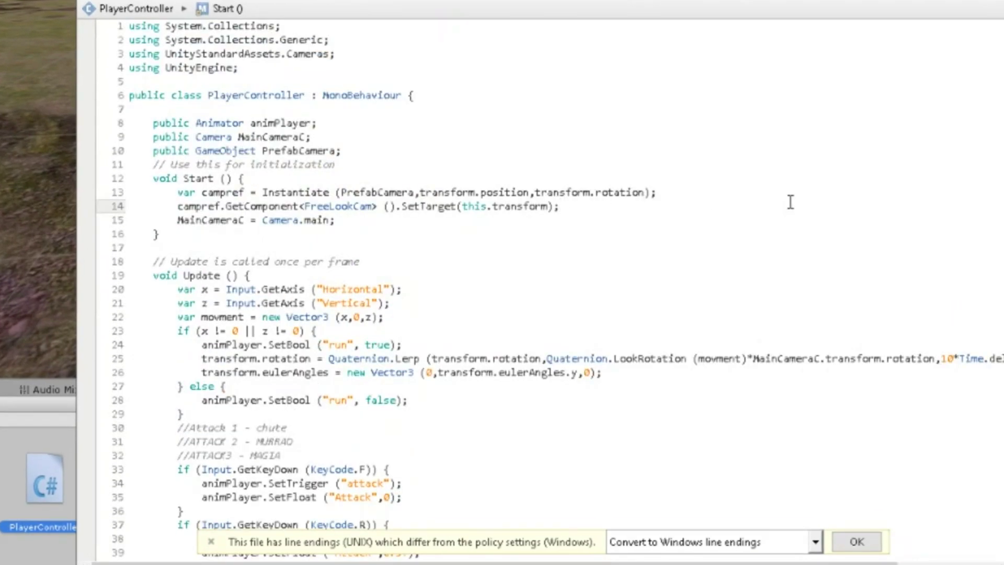
pyautogui.press('Return')
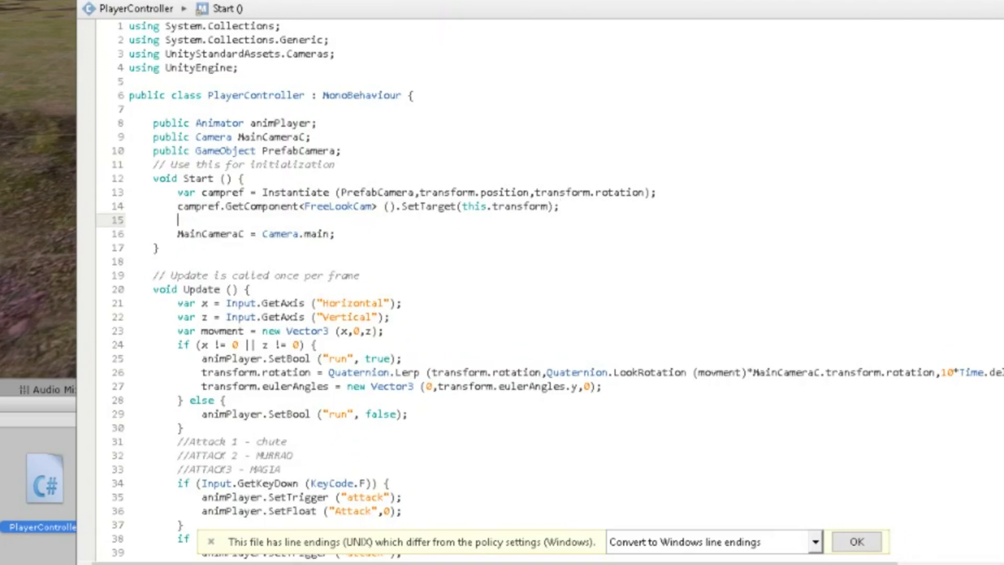
pyautogui.press('BackSpace')
pyautogui.press('Down')
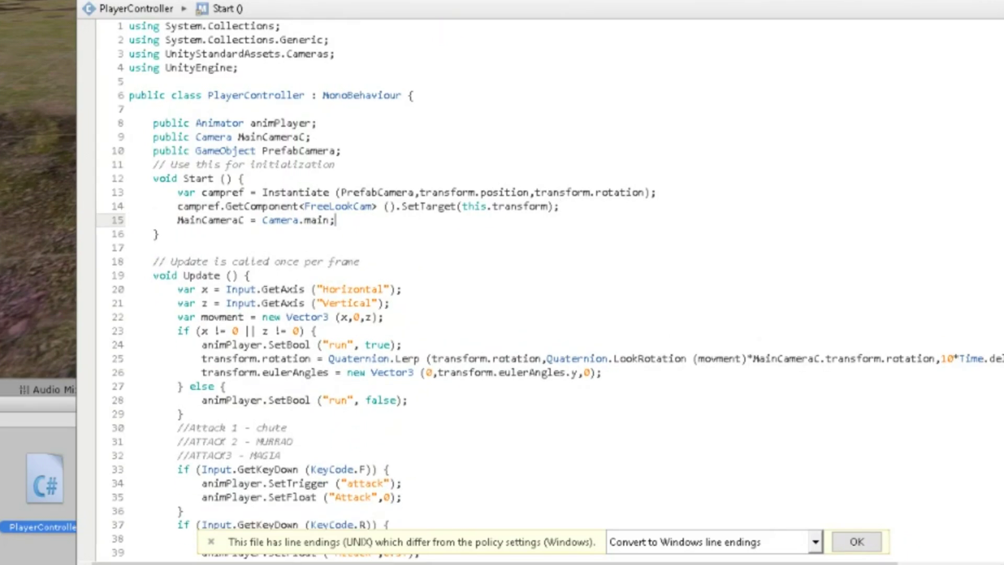
pyautogui.press('Return')
pyautogui.write('this.getcom')
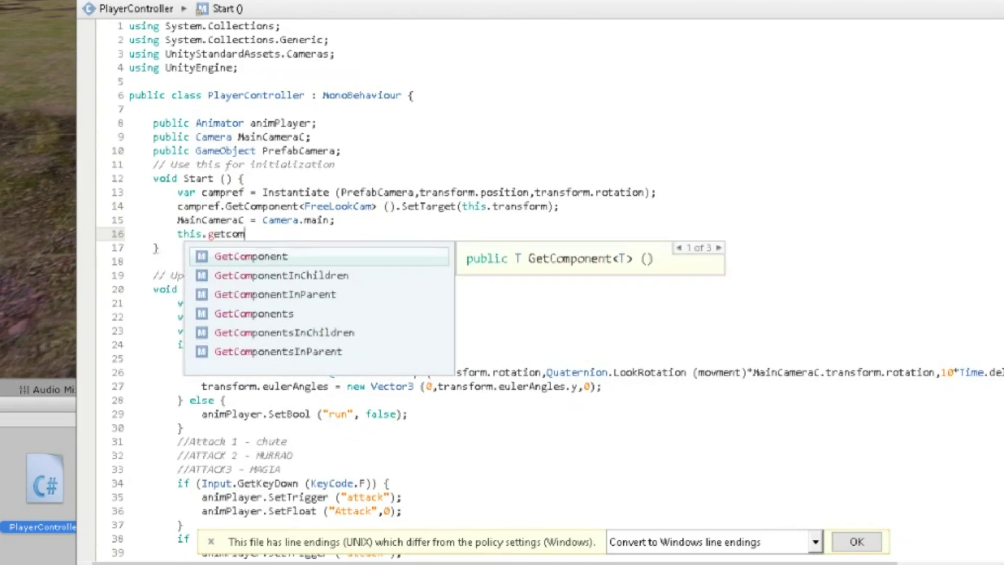
pyautogui.press('Return')
pyautogui.write('<>')
pyautogui.write('animator')
pyautogui.press('Return')
pyautogui.write('().;')
pyautogui.press('Left')
pyautogui.write('.roo')
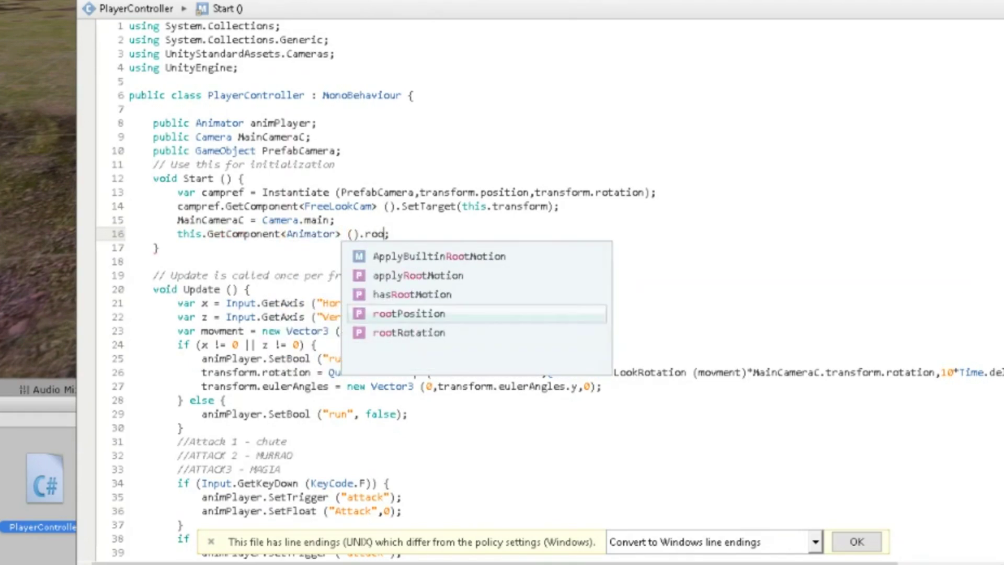
pyautogui.press('Up')
pyautogui.press('Up')
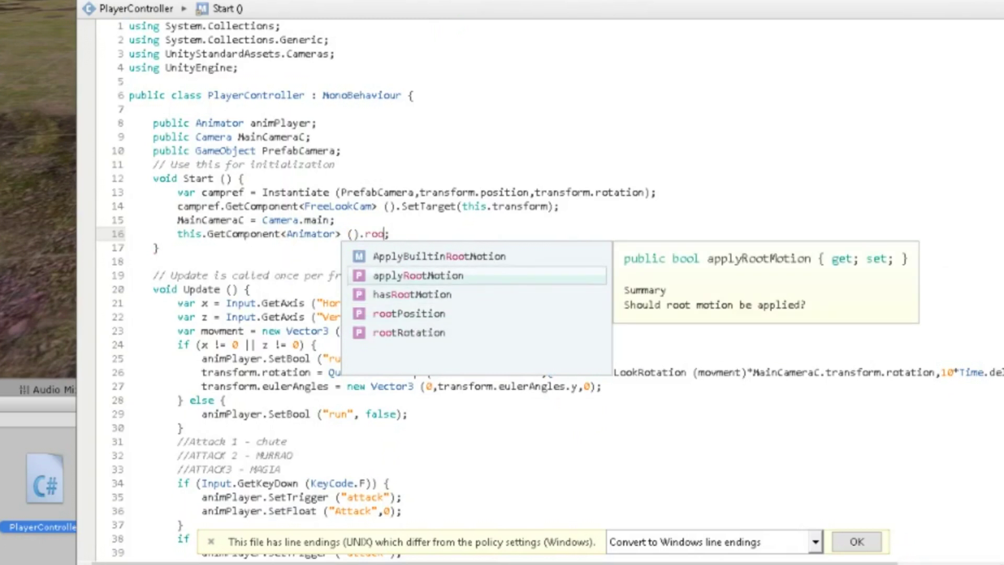
pyautogui.press('Return')
# Assign true to applyRootMotion on line 16
pyautogui.write('false')
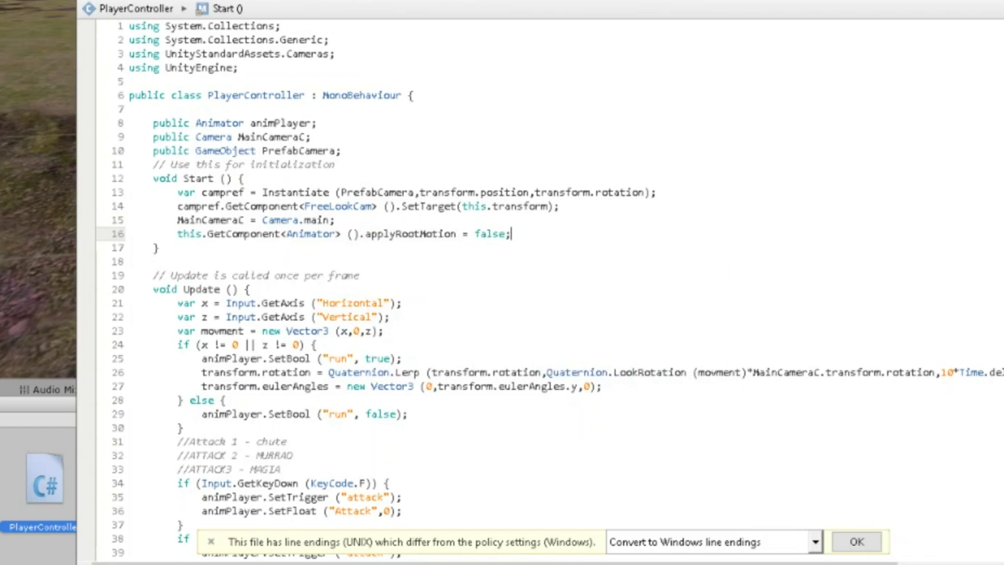
pyautogui.press('End')
pyautogui.press('BackSpace')
pyautogui.press('BackSpace')
pyautogui.press('BackSpace')
pyautogui.press('BackSpace')
pyautogui.press('BackSpace')
pyautogui.write('t')
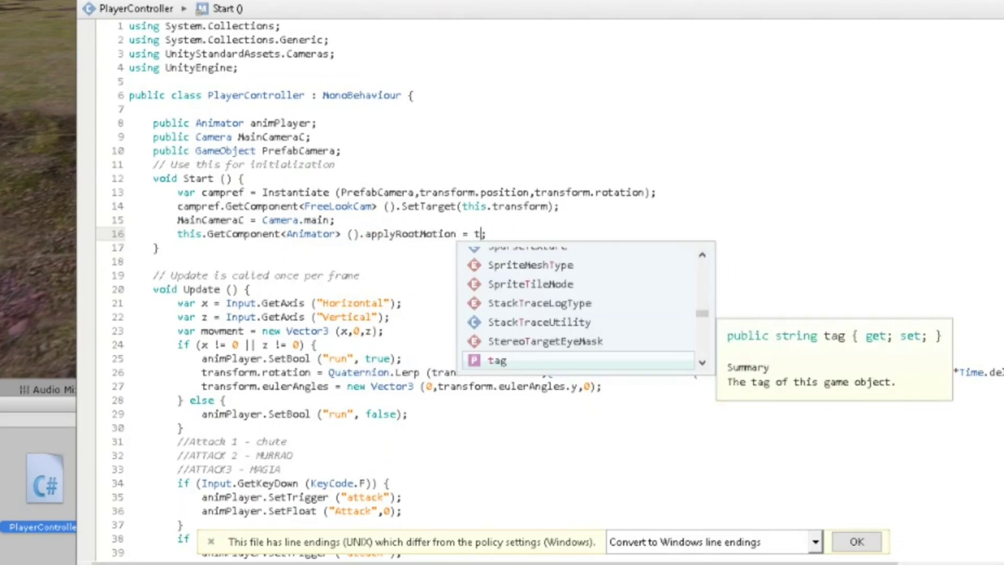
pyautogui.press('BackSpace')
pyautogui.write('true')
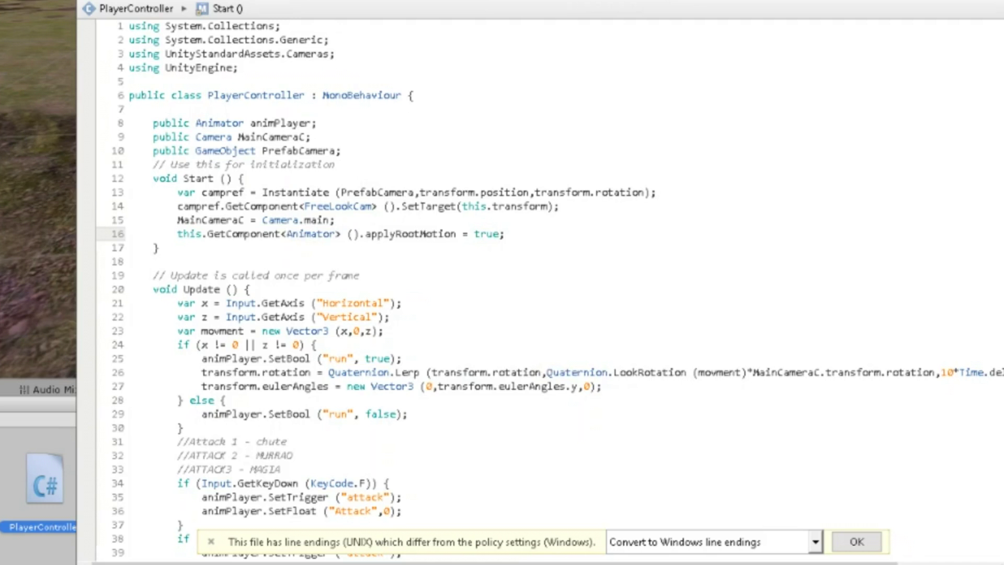
pyautogui.moveTo(334, 234)
pyautogui.mouseDown()
pyautogui.moveTo(533, 233)
pyautogui.moveTo(250, 233)
pyautogui.mouseUp()
pyautogui.click(577, 236)
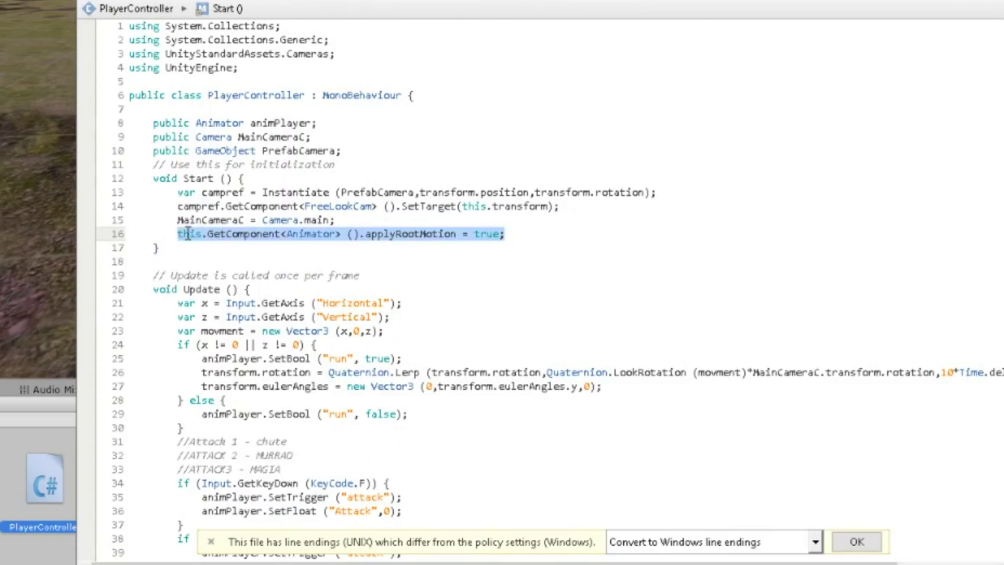
pyautogui.click(193, 236)
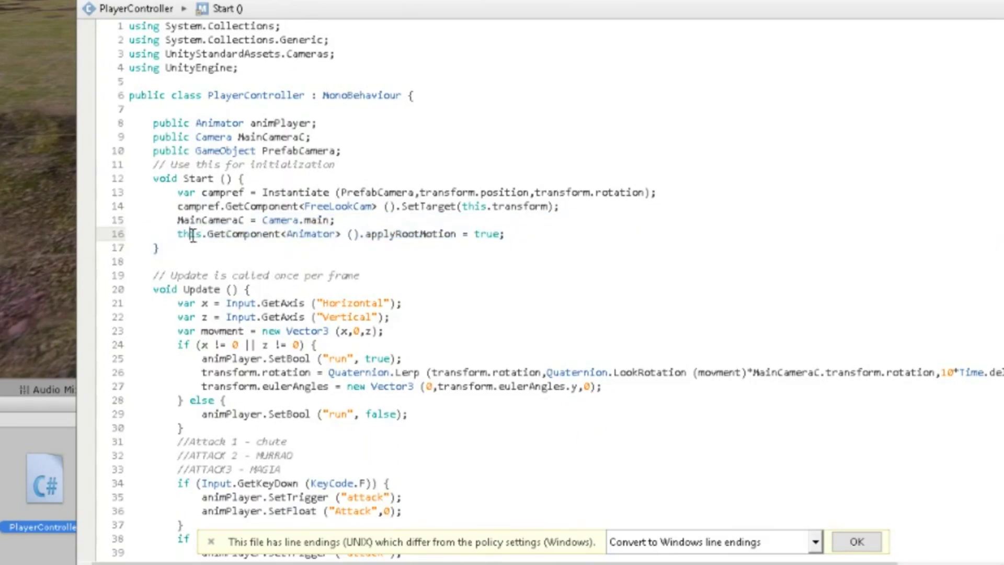
pyautogui.moveTo(178, 303); pyautogui.dragTo(264, 386)
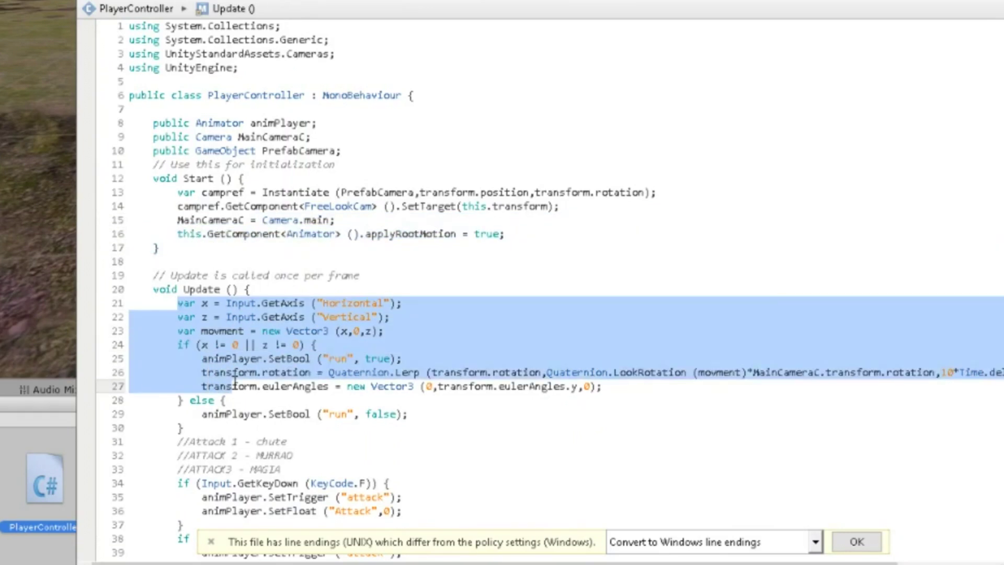
pyautogui.click(231, 386)
pyautogui.scroll(-3, 265, 369)
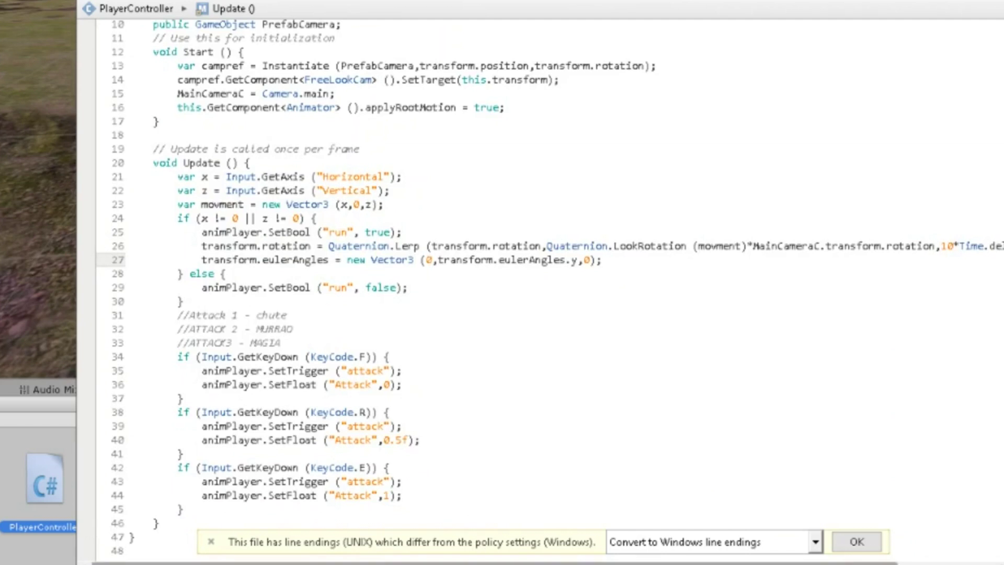
pyautogui.moveTo(282, 563); pyautogui.dragTo(371, 563)
pyautogui.hscroll(-3, 371, 564)
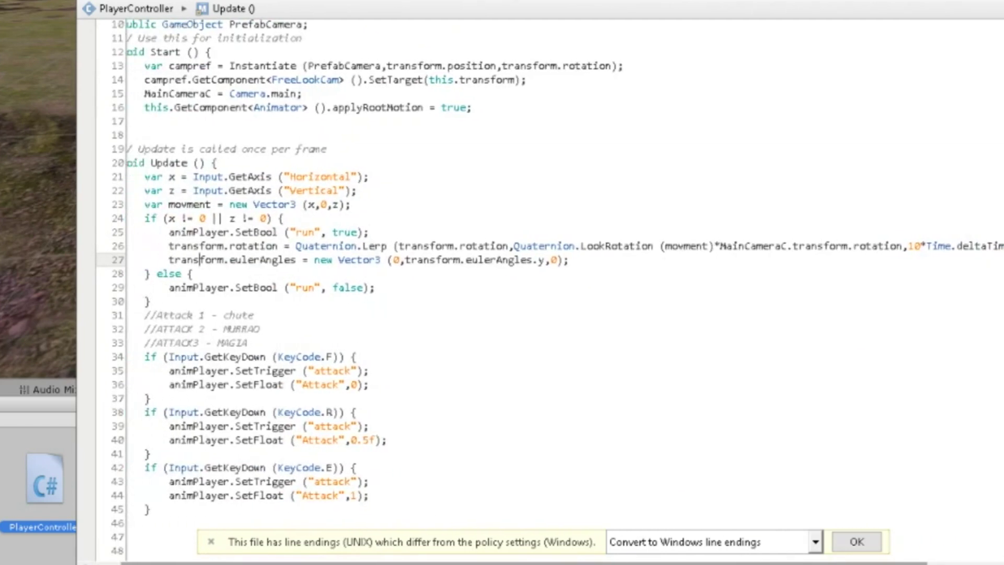
pyautogui.moveTo(217, 246)
pyautogui.mouseDown()
pyautogui.moveTo(131, 203)
pyautogui.moveTo(714, 281)
pyautogui.mouseUp()
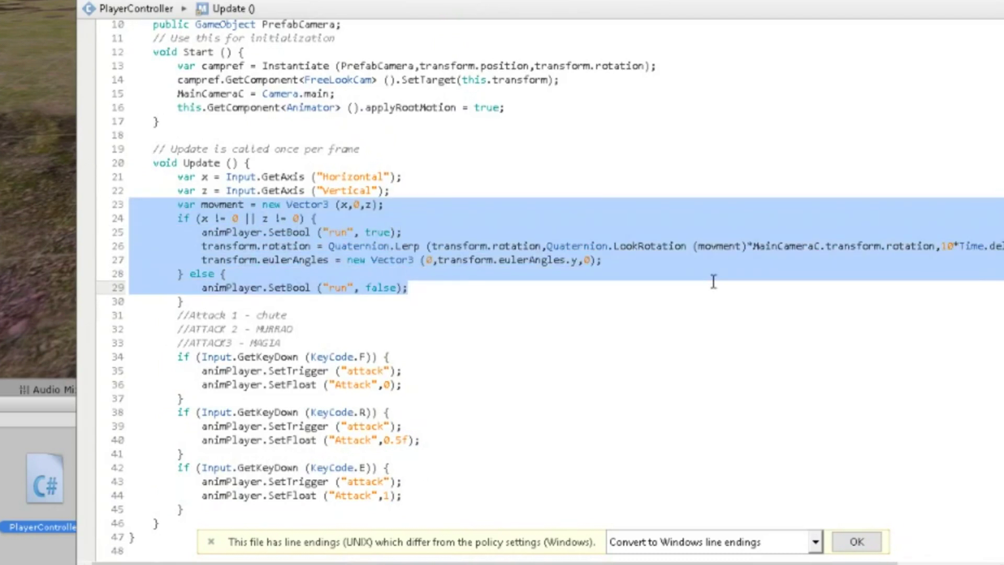
pyautogui.click(714, 281)
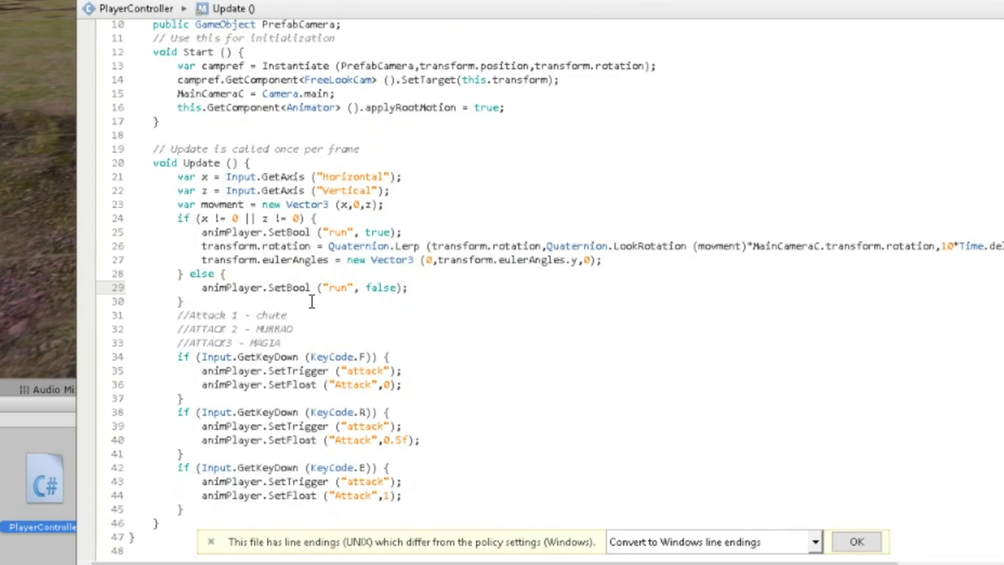
pyautogui.scroll(-3, 191, 371)
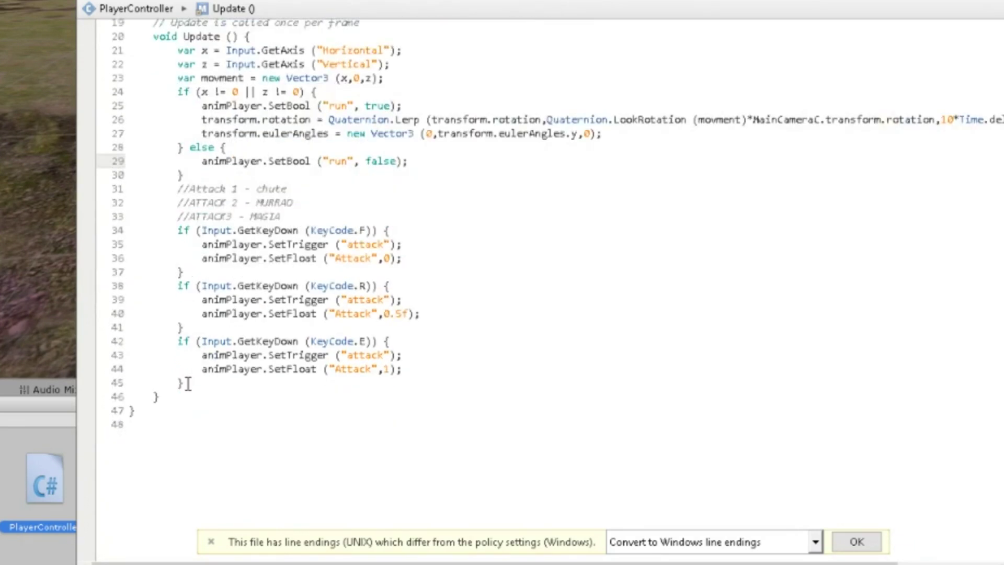
pyautogui.scroll(6, 175, 424)
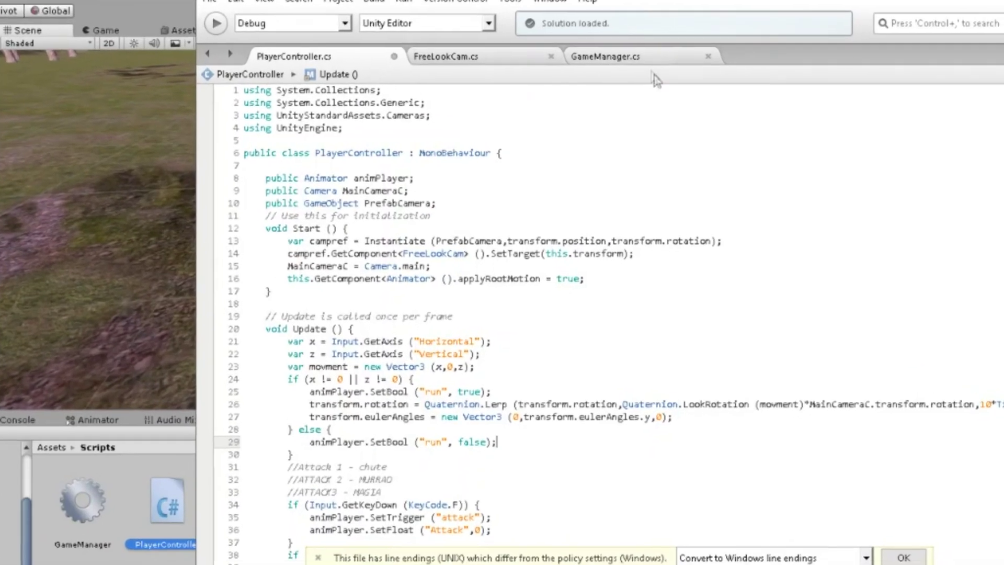
# Switch to GameManager.cs and review the _Offline method and the MonoBehaviour class declaration
pyautogui.click(639, 49)
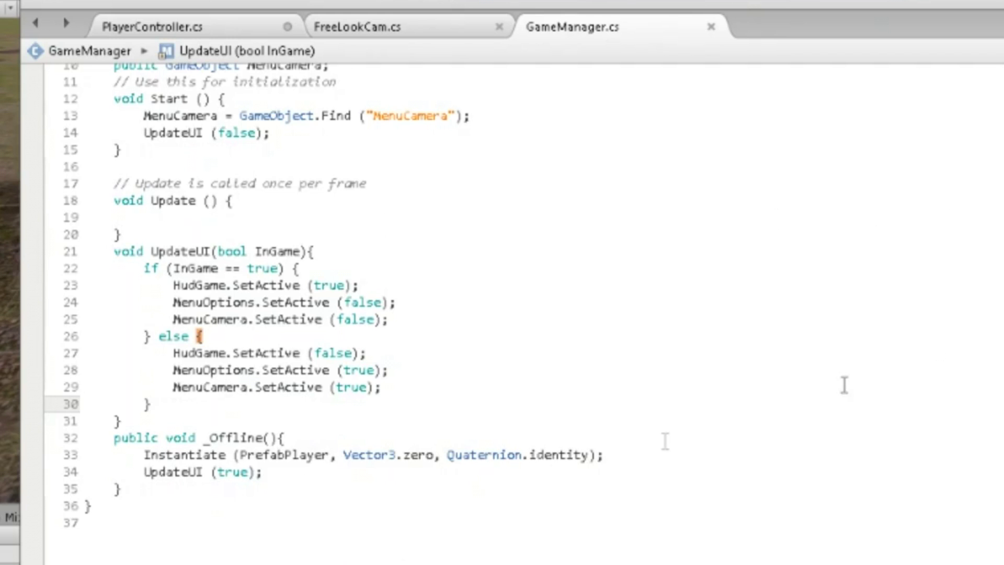
pyautogui.click(128, 484)
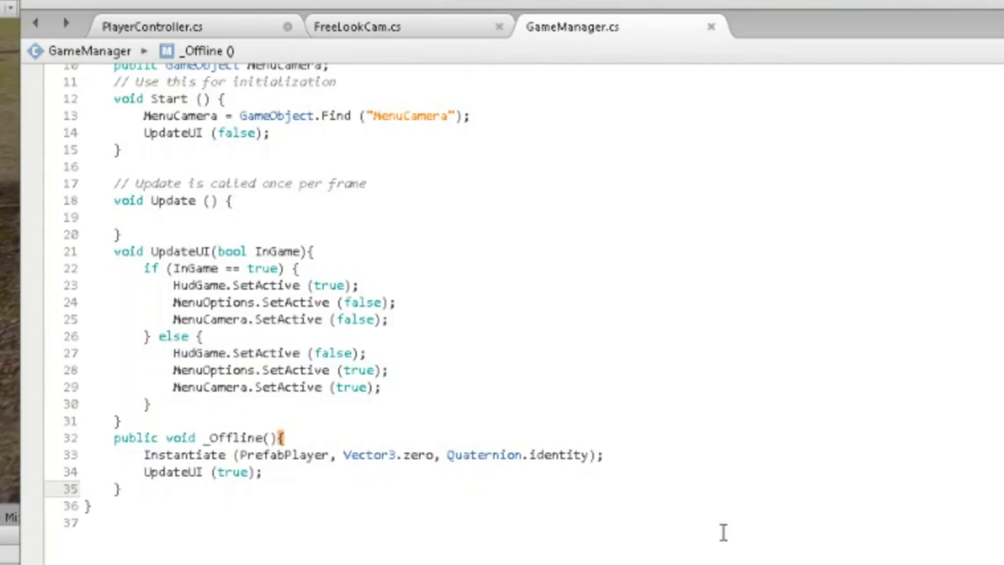
pyautogui.scroll(3, 723, 532)
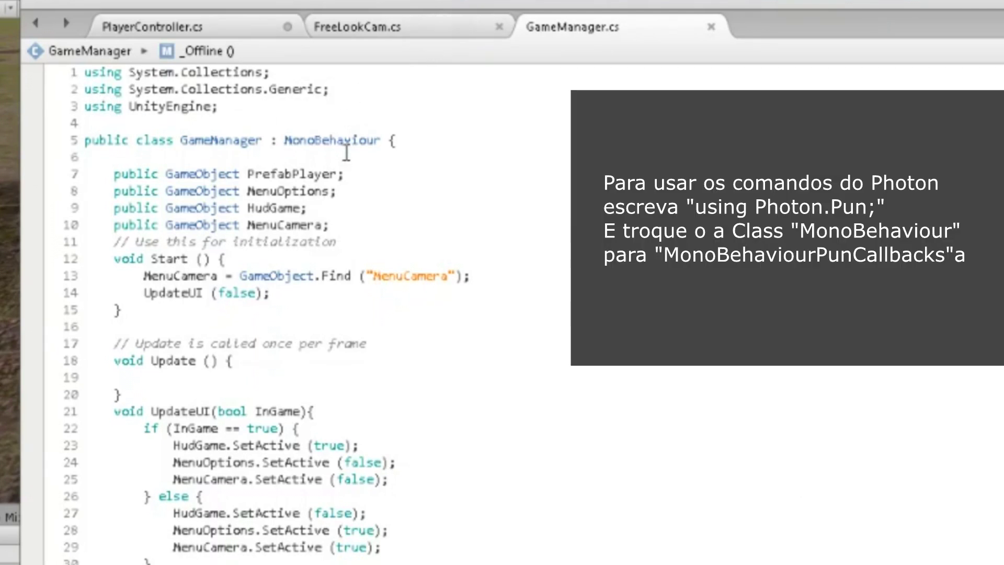
pyautogui.doubleClick(310, 141)
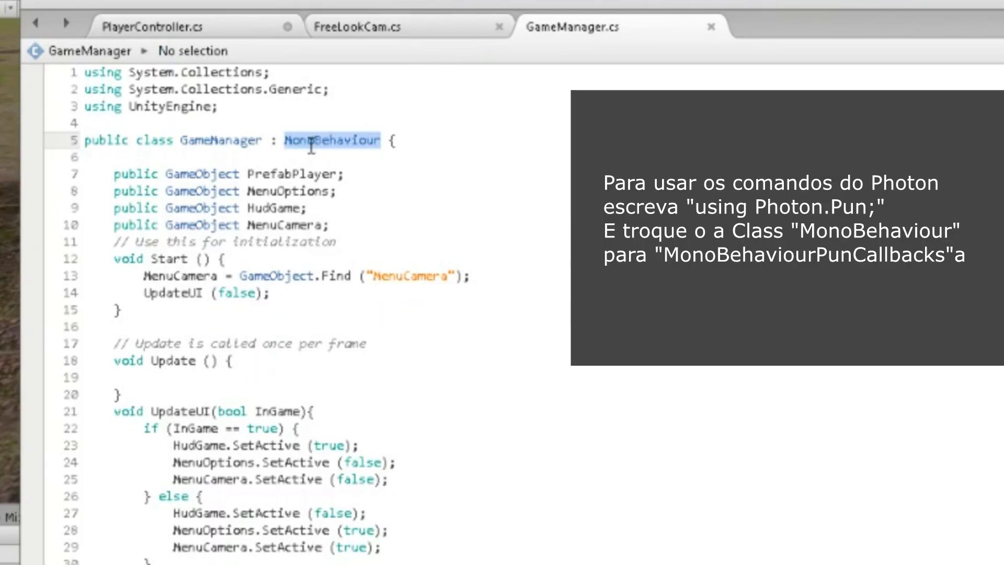
pyautogui.write('mono')
pyautogui.press('Return')
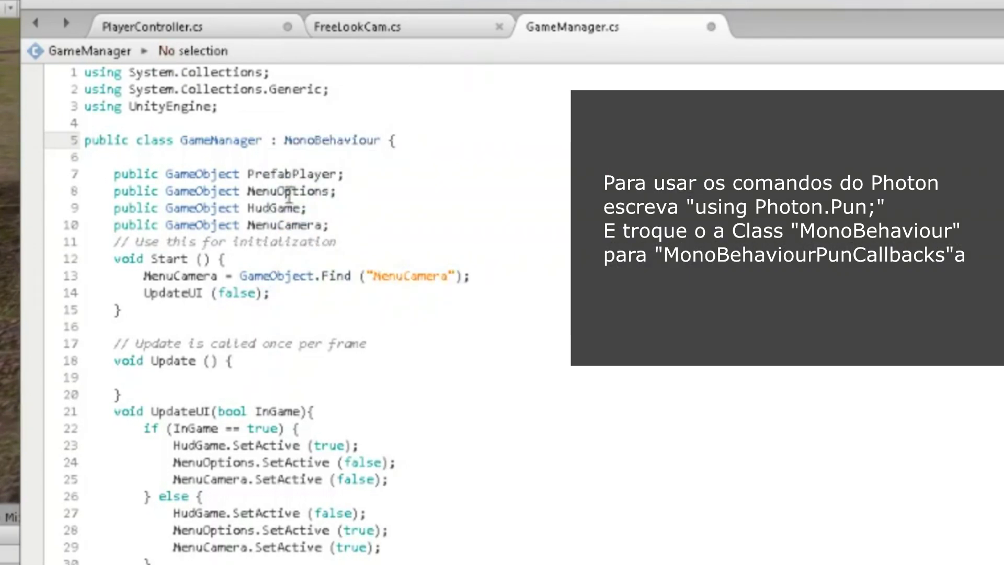
# Add 'using Photon.Pun;' on line 4, followed by a blank line
pyautogui.click(181, 123)
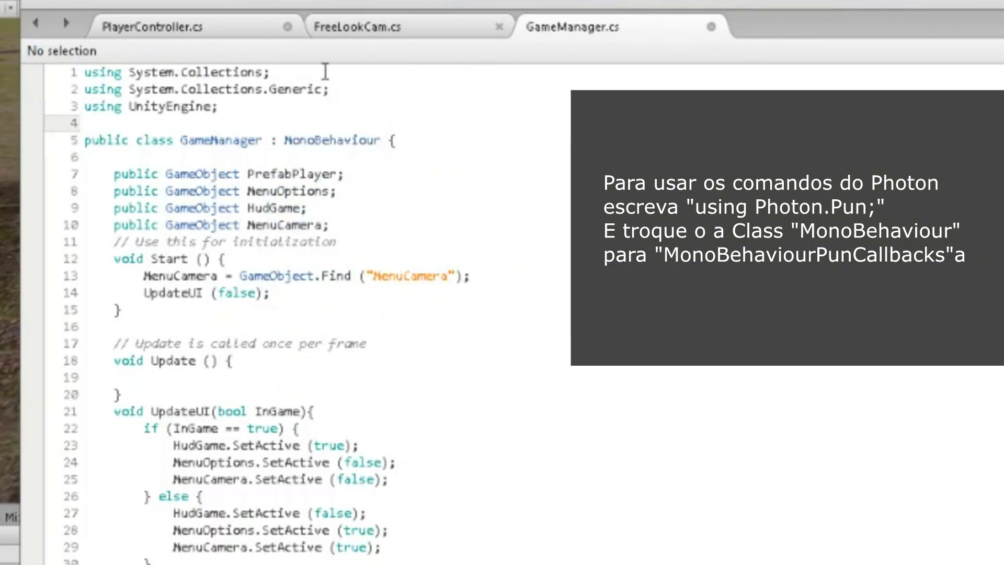
pyautogui.write('u')
pyautogui.press('Return')
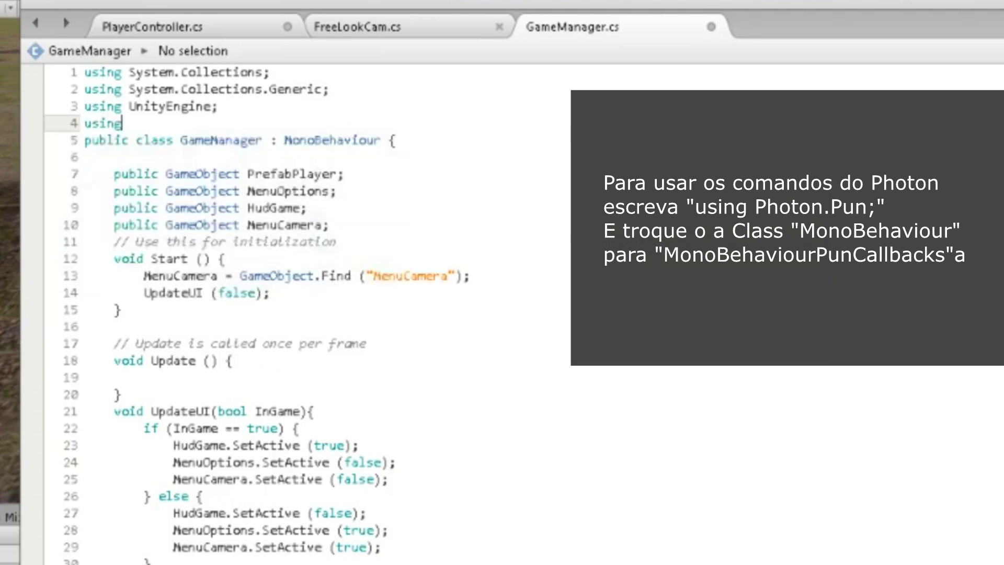
pyautogui.write('pho.')
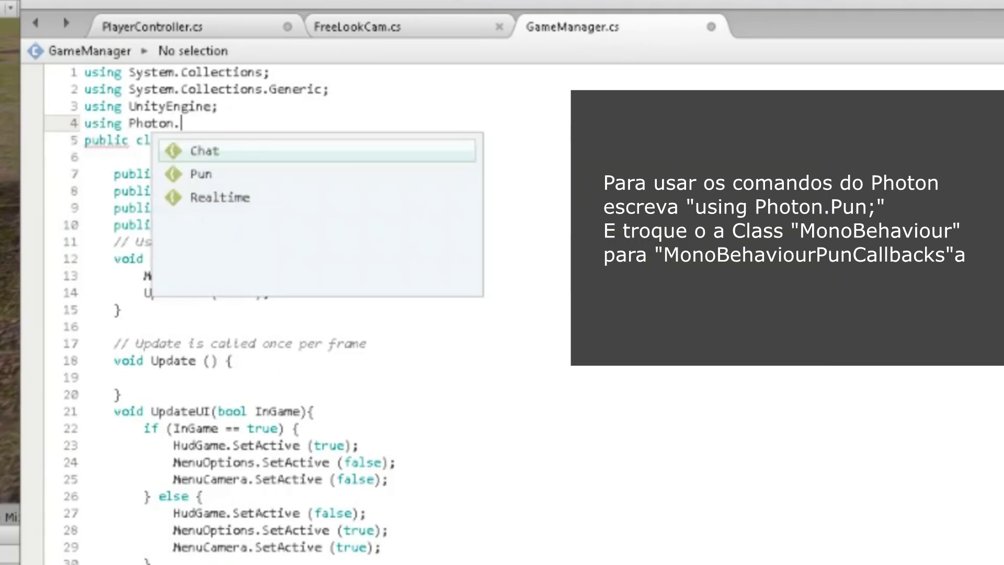
pyautogui.write('p')
pyautogui.press('Return')
pyautogui.write(';')
pyautogui.press('Return')
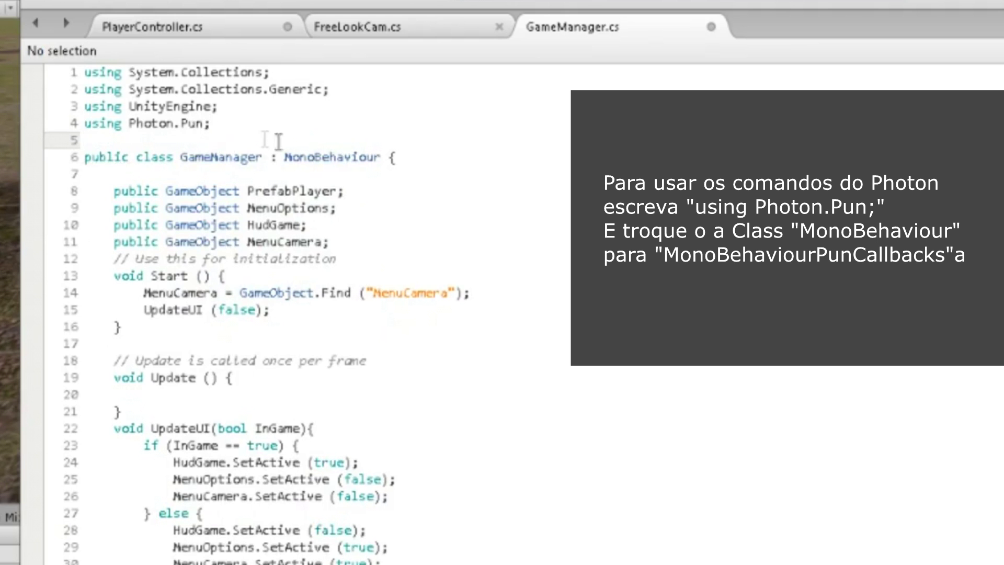
# Change GameManager's base class from MonoBehaviour to MonoBehaviourPunCallbacks
pyautogui.doubleClick(315, 157)
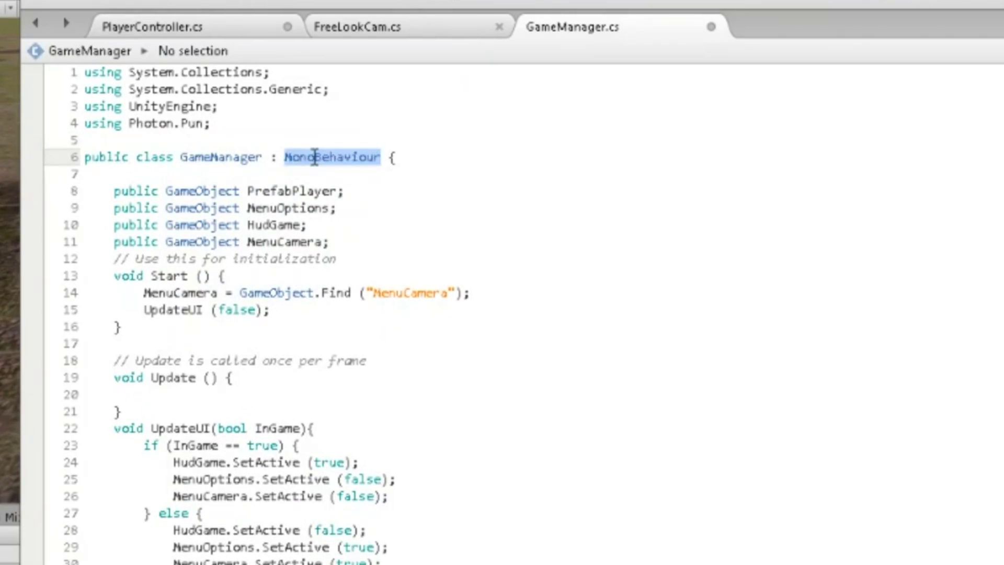
pyautogui.write('mono')
pyautogui.press('Down')
pyautogui.press('Down')
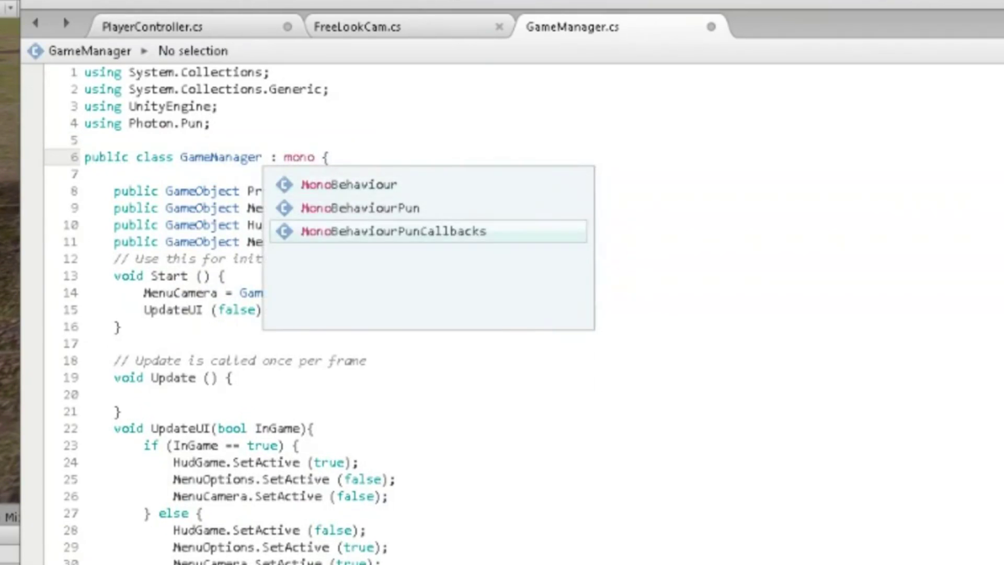
pyautogui.press('Return')
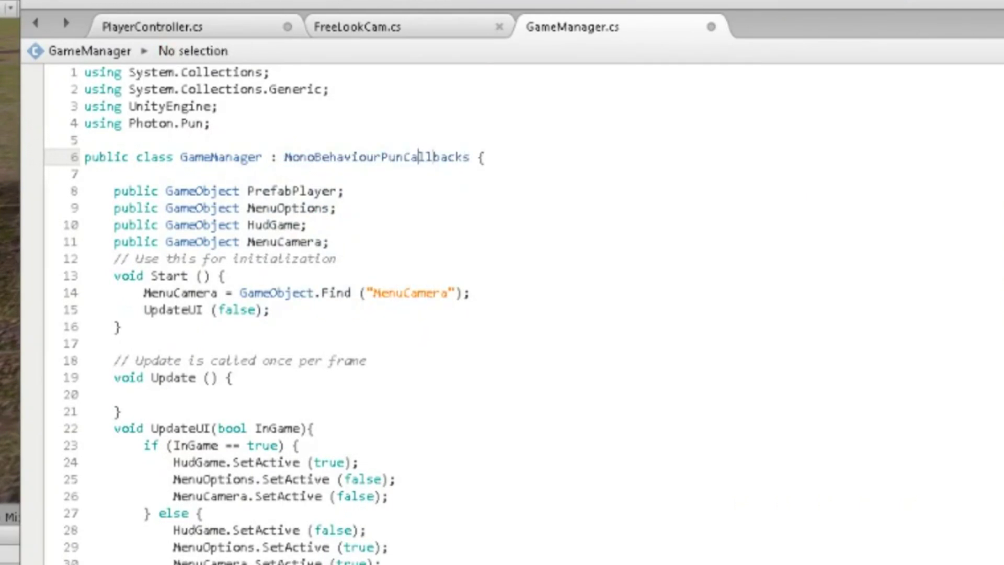
pyautogui.press('End')
pyautogui.press('Down')
pyautogui.press('Down')
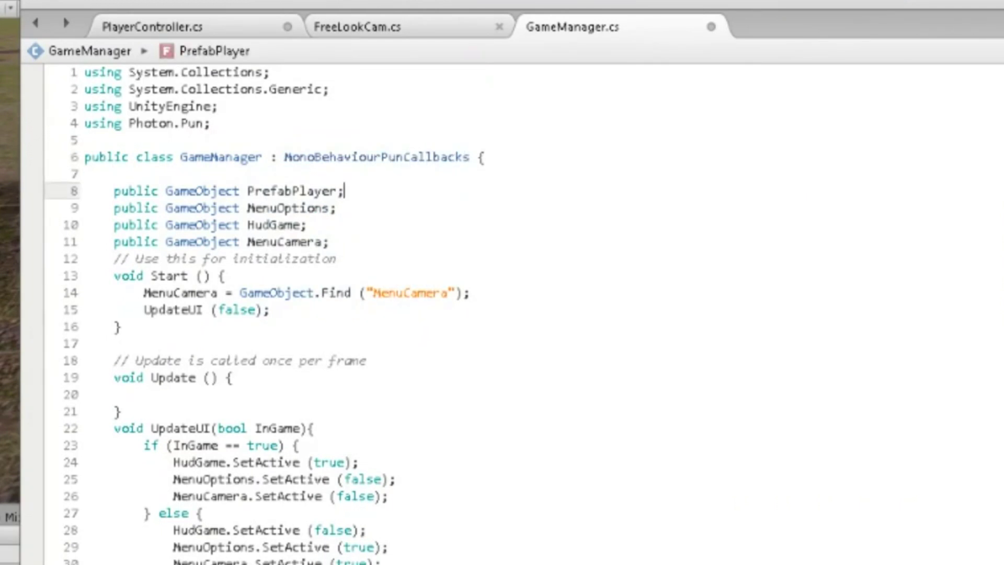
pyautogui.press('Down')
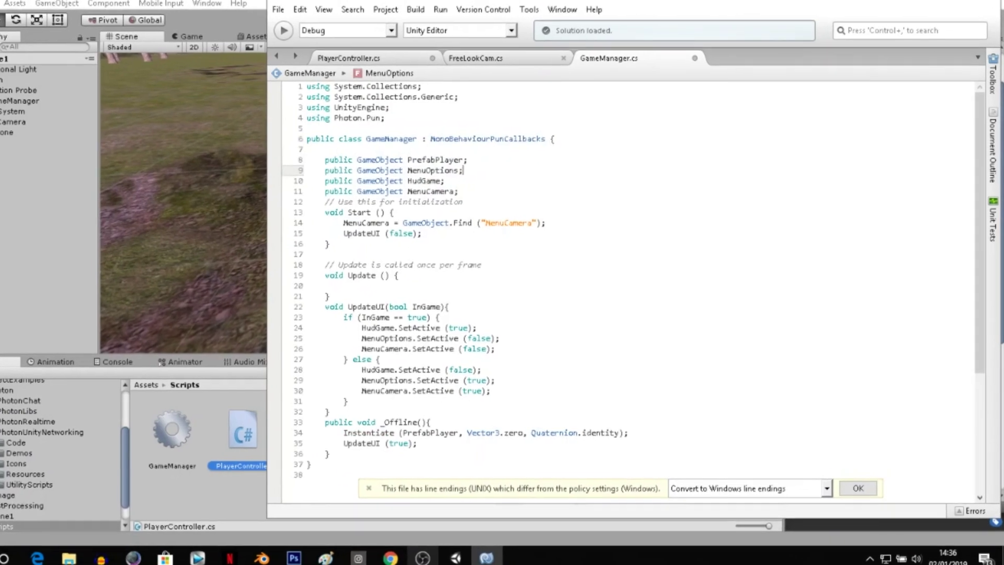
pyautogui.press('Down')
pyautogui.press('Down')
pyautogui.press('Down')
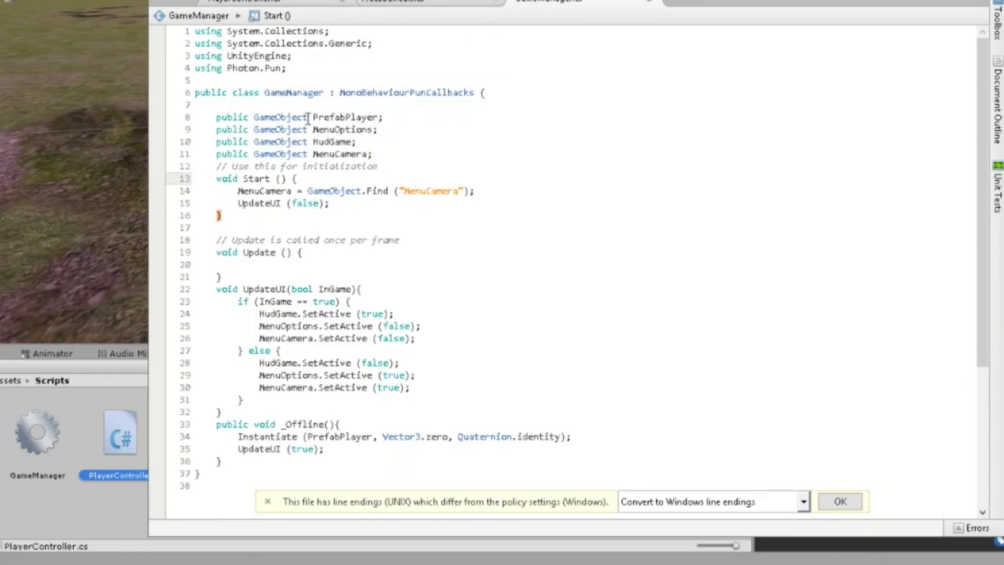
# Add an empty public void _Connect() method after the _Offline method
pyautogui.scroll(-5, 287, 285)
pyautogui.click(202, 246)
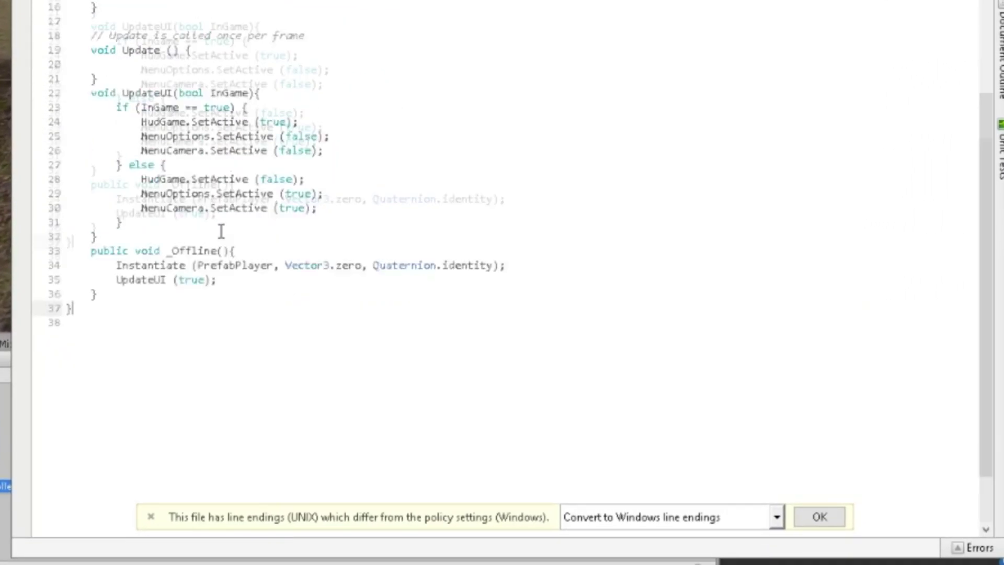
pyautogui.click(141, 424)
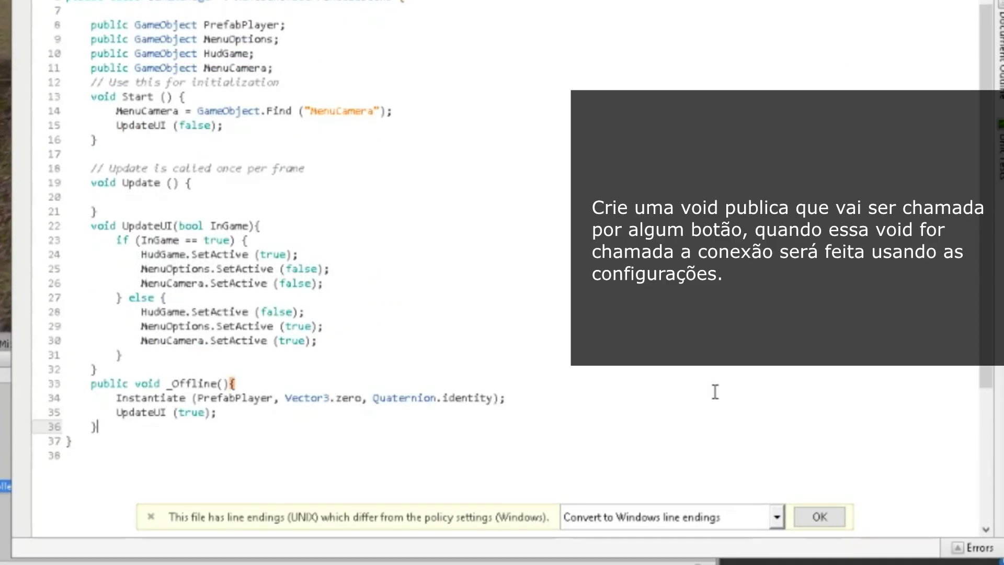
pyautogui.press('Return')
pyautogui.write('public ')
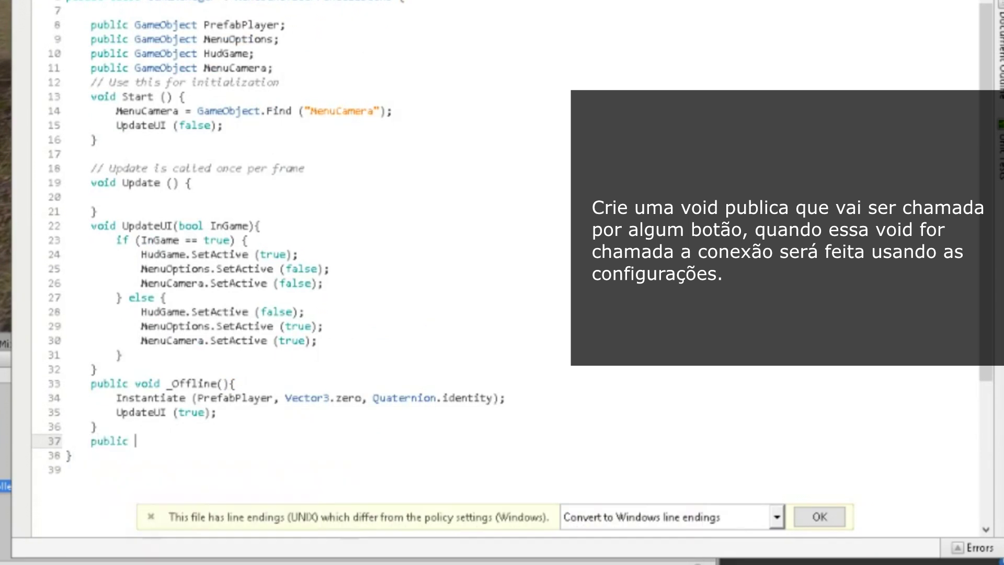
pyautogui.write('void _')
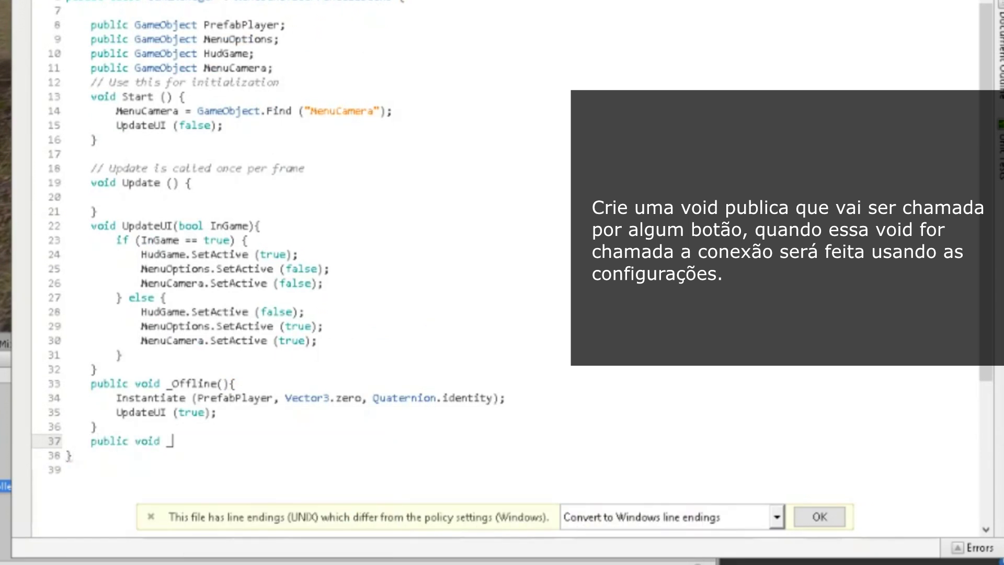
pyautogui.write('Connect(){')
pyautogui.press('Return')
pyautogui.write('{')
pyautogui.press('Return')
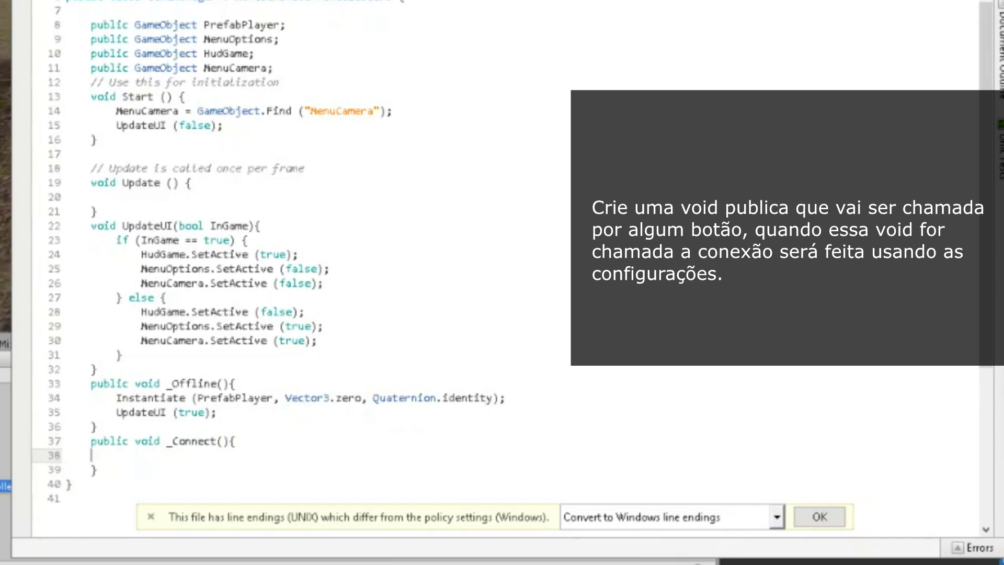
# Make _Connect call PhotonNetwork.ConnectUsingSettings(); and start a public declaration below it
pyautogui.write('Pho')
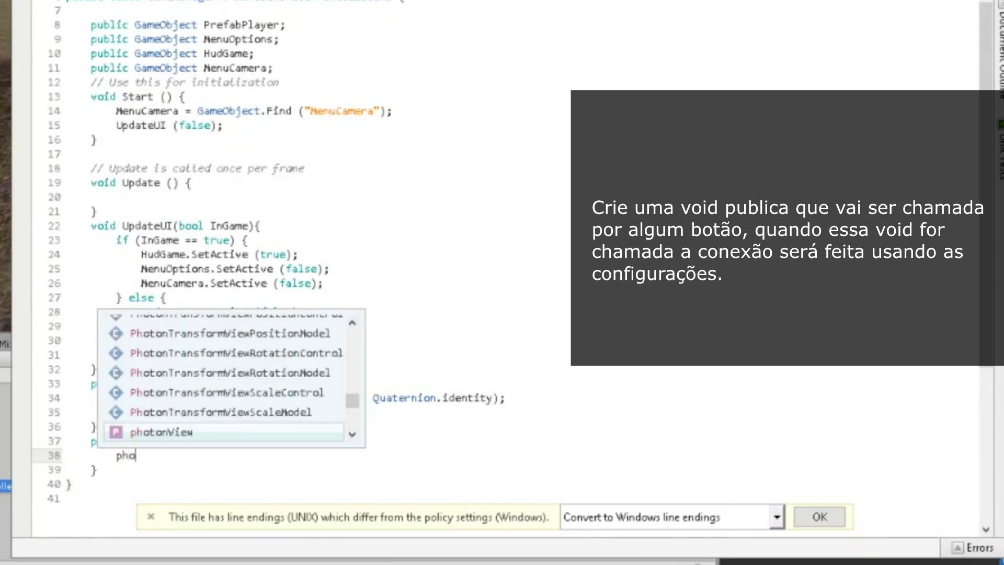
pyautogui.write('ton')
pyautogui.press('BackSpace')
pyautogui.press('BackSpace')
pyautogui.press('BackSpace')
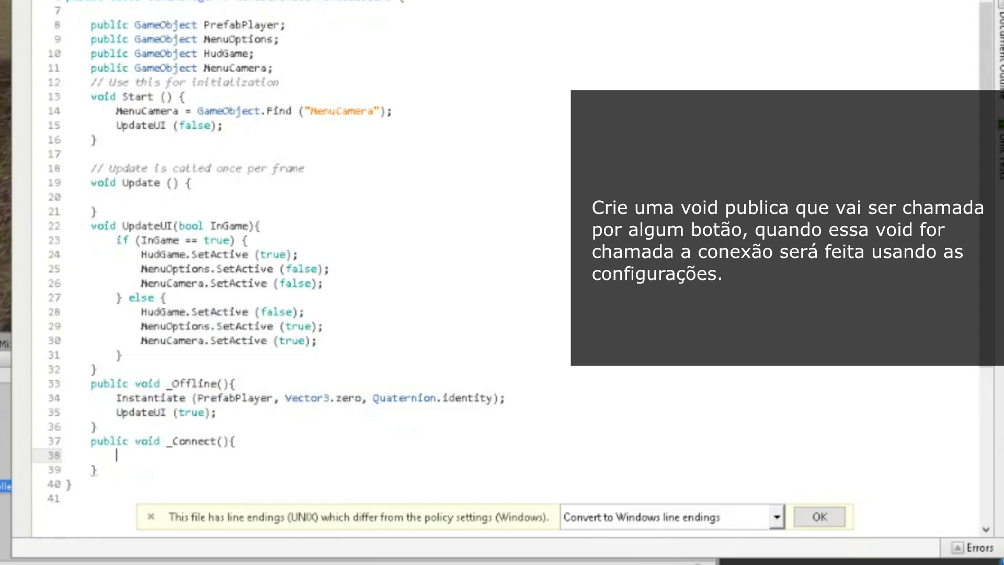
pyautogui.write('phon')
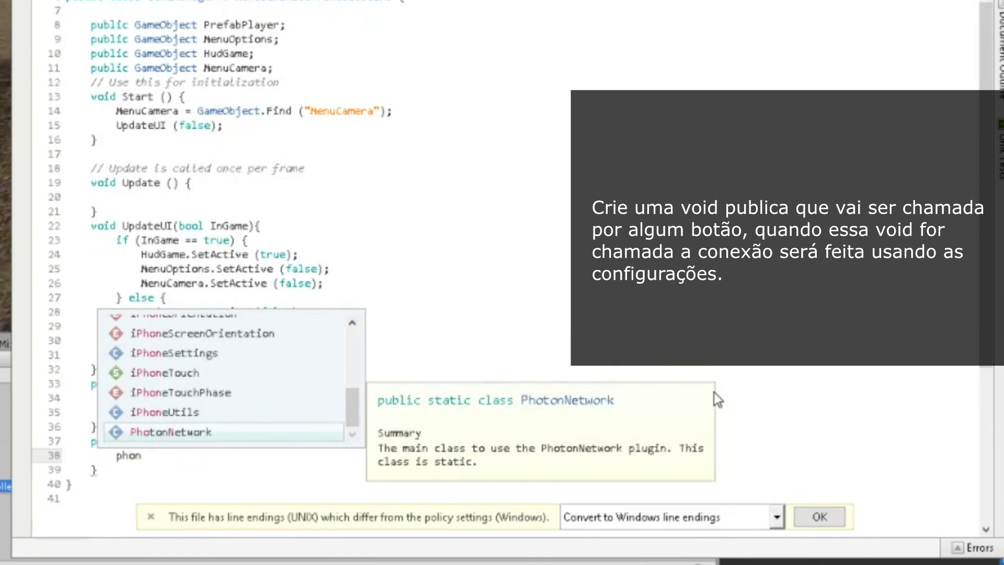
pyautogui.write('.conn')
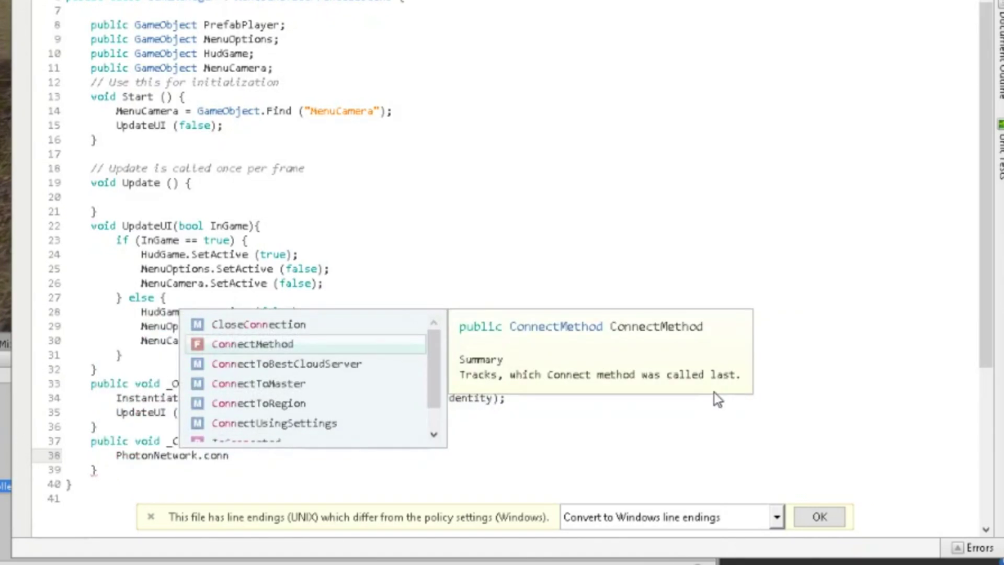
pyautogui.press('Down')
pyautogui.press('Down')
pyautogui.press('Down')
pyautogui.press('Down')
pyautogui.press('Return')
pyautogui.write('();')
pyautogui.press('Down')
pyautogui.press('Return')
pyautogui.scroll(-3, 194, 384)
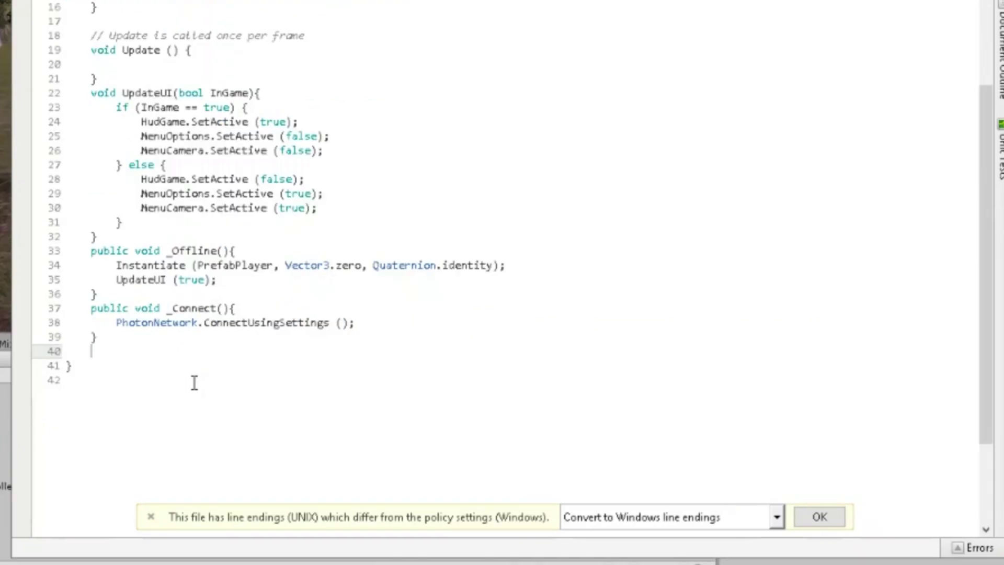
pyautogui.write('pu')
pyautogui.press('Return')
# Insert an OnConnectedToMaster override stub with a blank line above its base call
pyautogui.write('public ov')
pyautogui.press('Return')
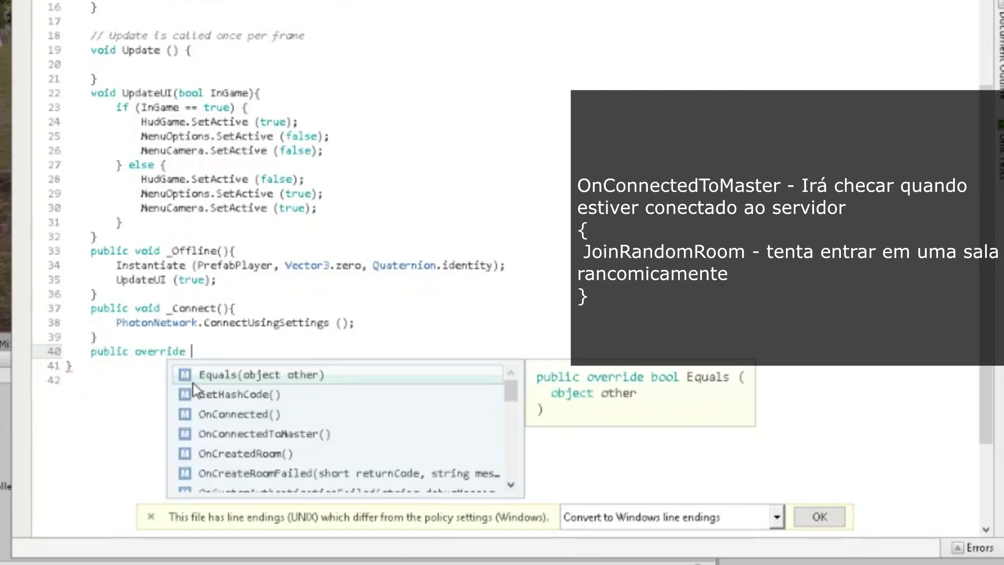
pyautogui.press('Down')
pyautogui.press('Down')
pyautogui.press('Down')
pyautogui.press('Down')
pyautogui.press('Up')
pyautogui.press('Up')
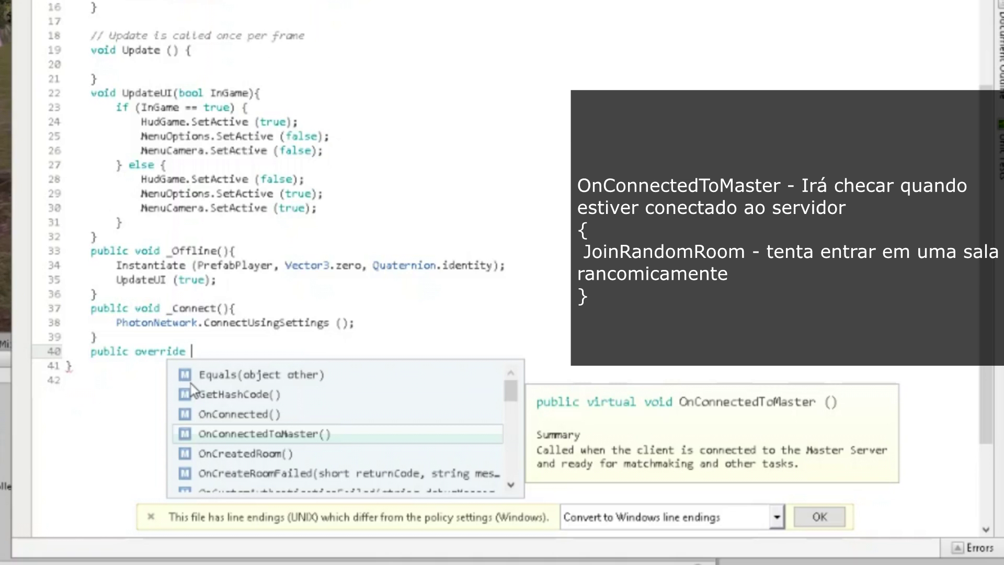
pyautogui.press('Return')
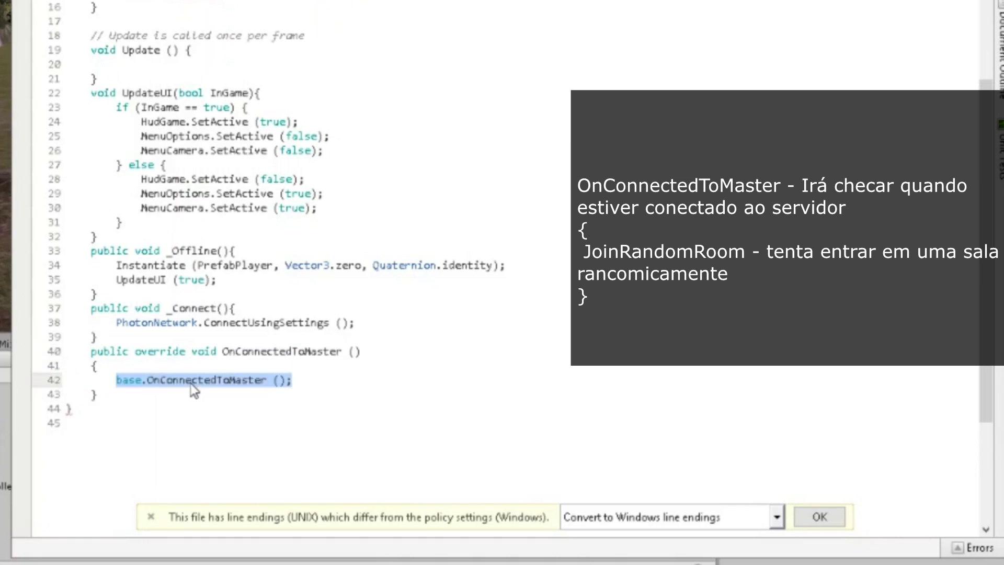
pyautogui.press('Home')
pyautogui.press('Return')
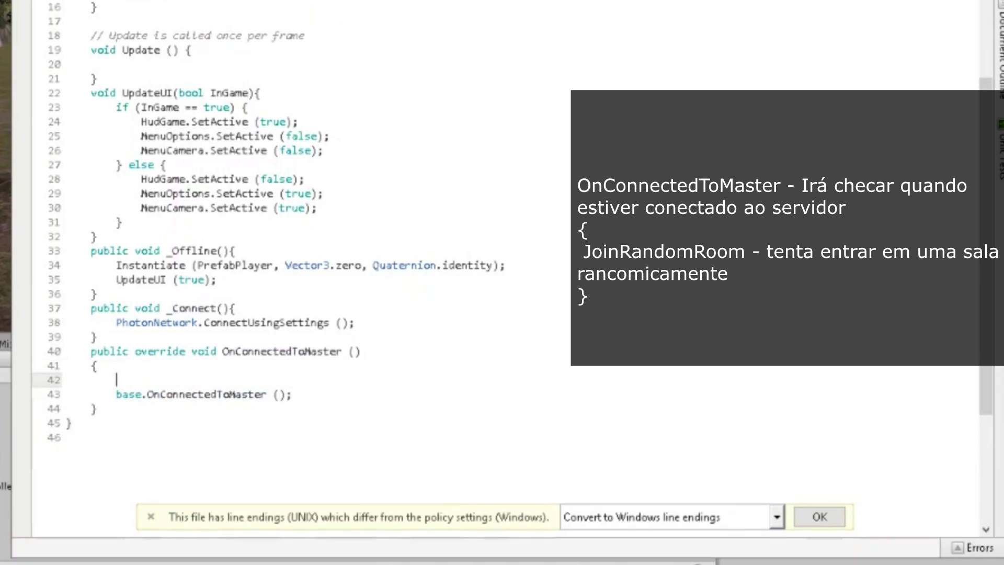
pyautogui.press('Up')
# Call PhotonNetwork.JoinRandomRoom(); in OnConnectedToMaster and begin another override below it
pyautogui.write('photo')
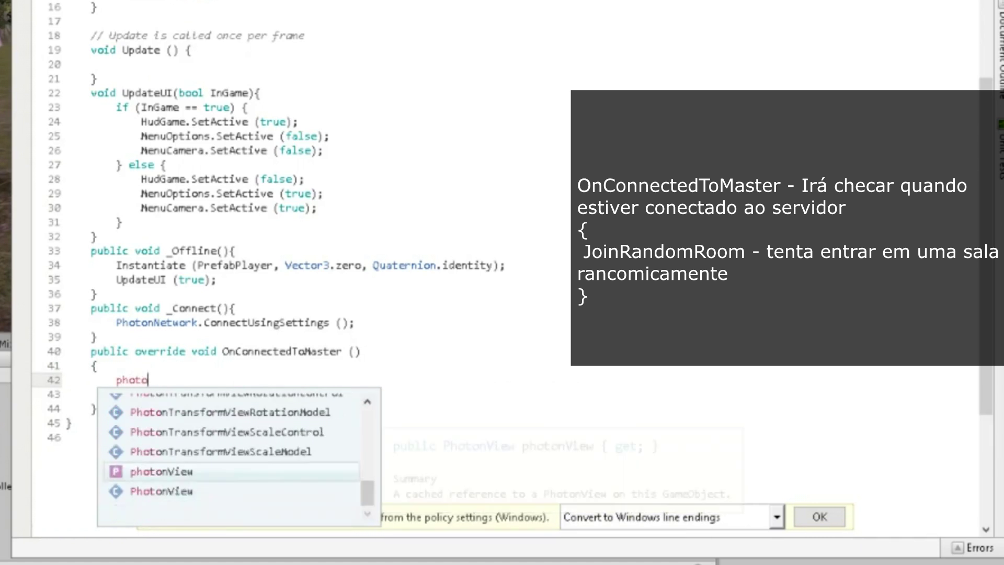
pyautogui.press('Return')
pyautogui.write('.joi')
pyautogui.press('Up')
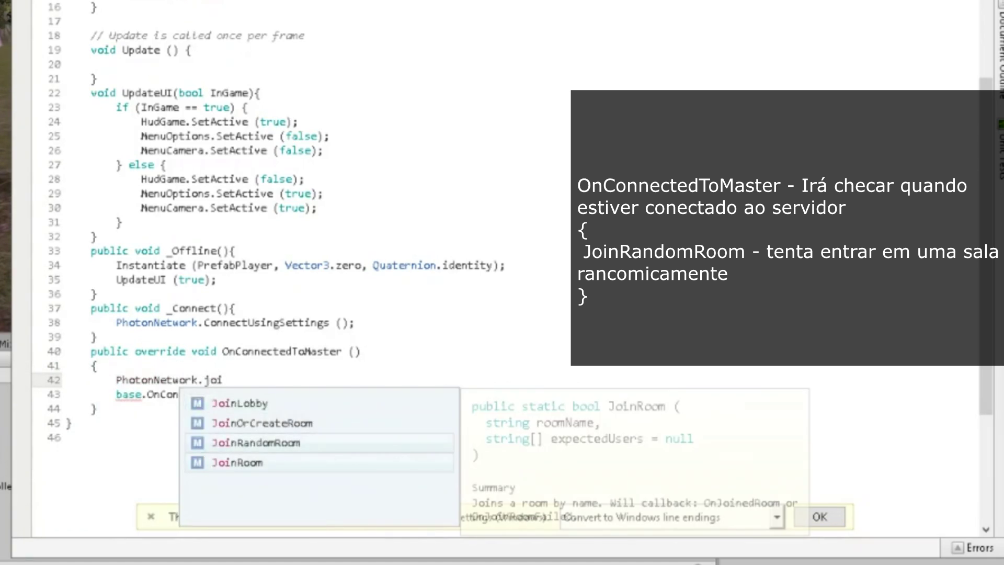
pyautogui.press('Return')
pyautogui.write(');')
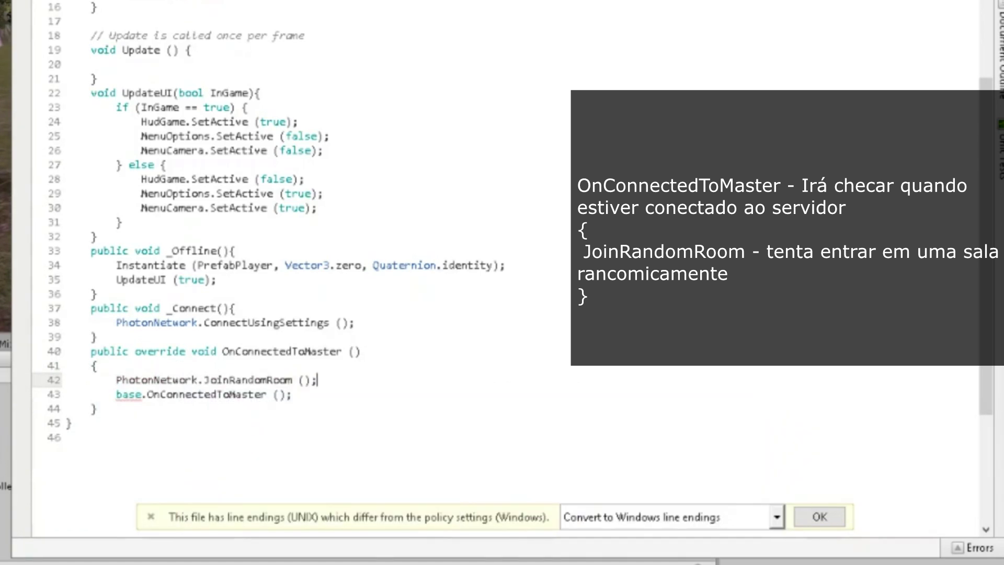
pyautogui.press('Down')
pyautogui.press('Down')
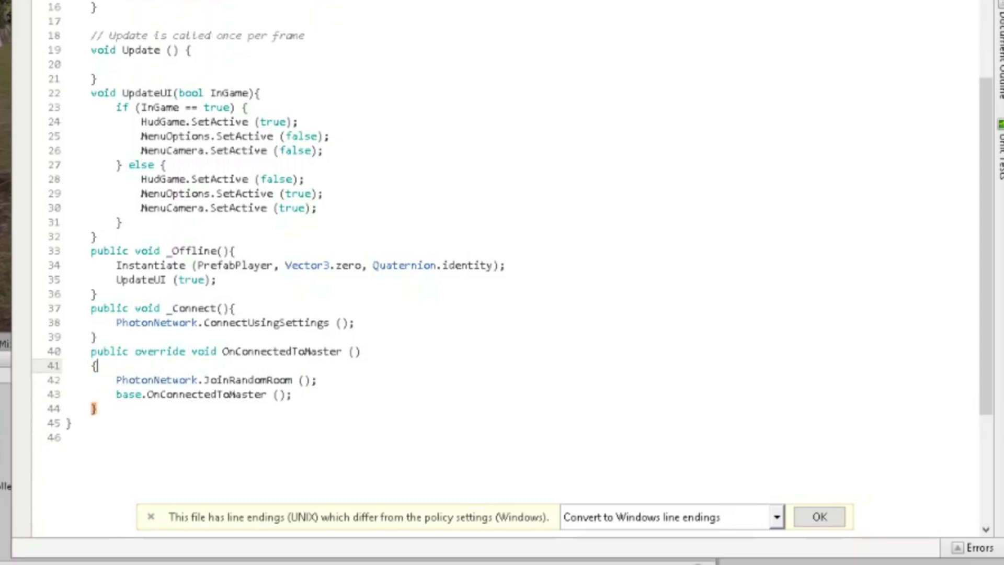
pyautogui.click(317, 379)
pyautogui.press('Down')
pyautogui.press('Down')
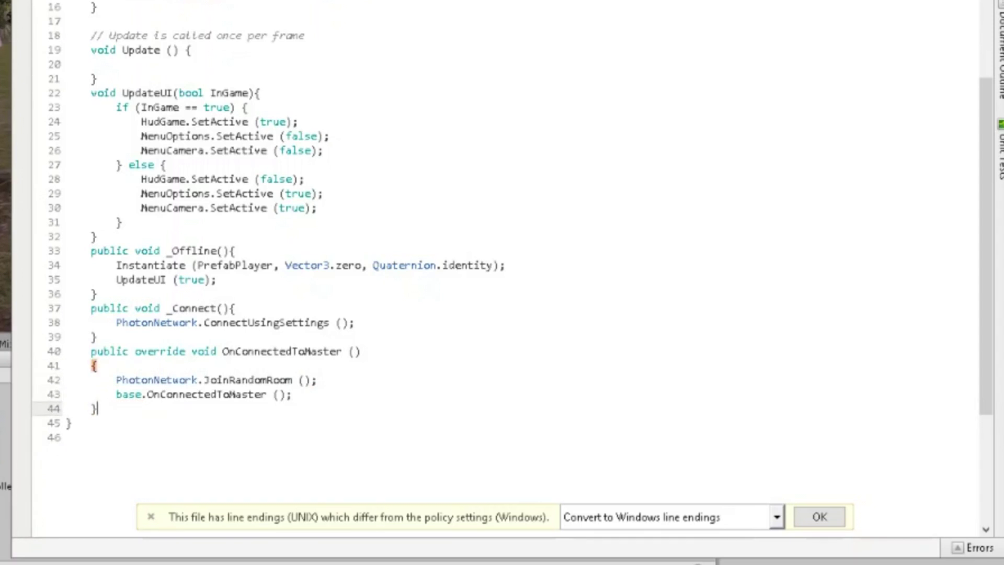
pyautogui.press('Return')
pyautogui.write('public override')
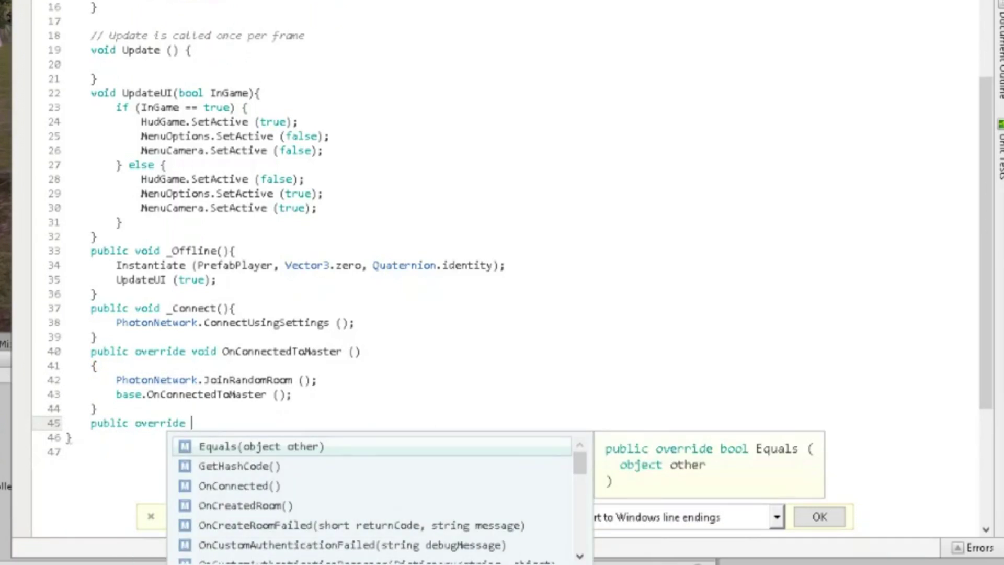
# Insert an OnJoinRandomFailed override stub with a blank line above its base call
pyautogui.press('Down')
pyautogui.press('Down')
pyautogui.press('Down')
pyautogui.press('Down')
pyautogui.press('Down')
pyautogui.press('Down')
pyautogui.press('Down')
pyautogui.press('Down')
pyautogui.press('Down')
pyautogui.press('Down')
pyautogui.press('Down')
pyautogui.press('Down')
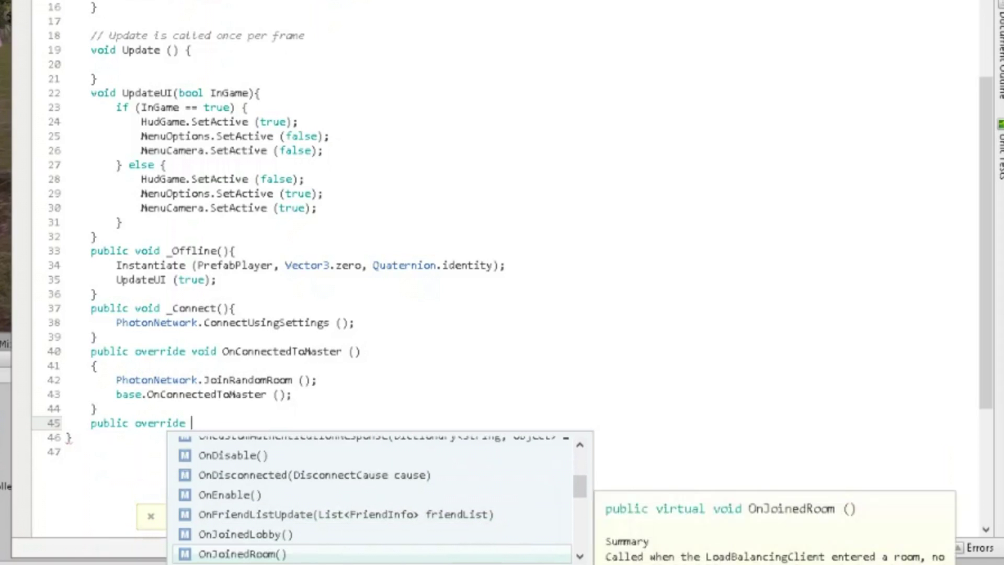
pyautogui.press('Down')
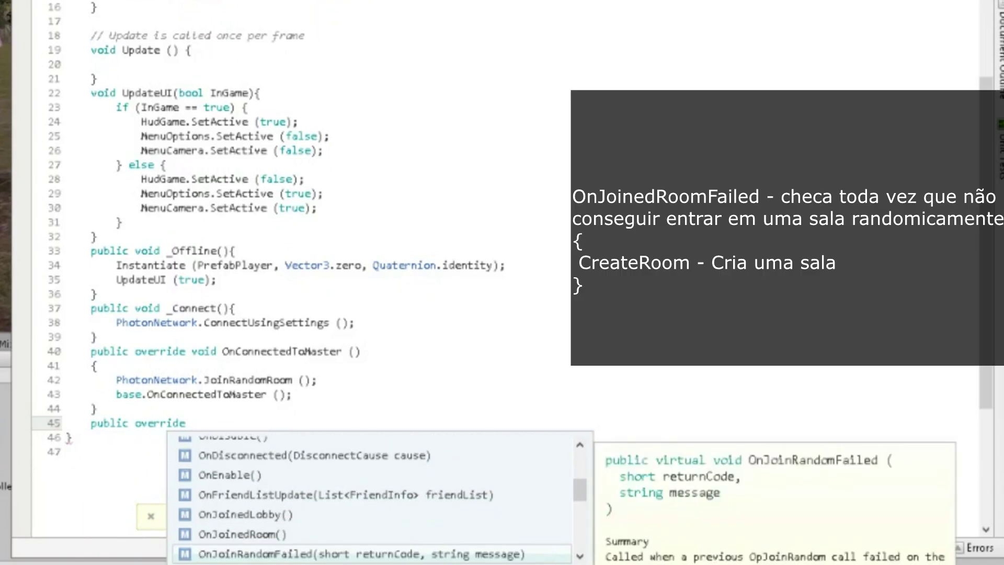
pyautogui.press('Return')
pyautogui.press('Left')
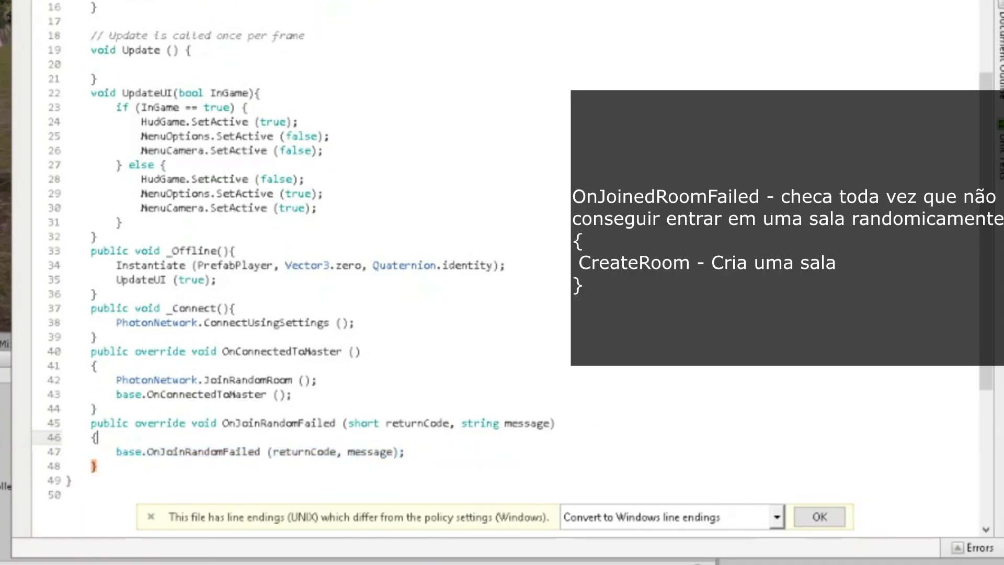
pyautogui.press('Return')
pyautogui.press('Up')
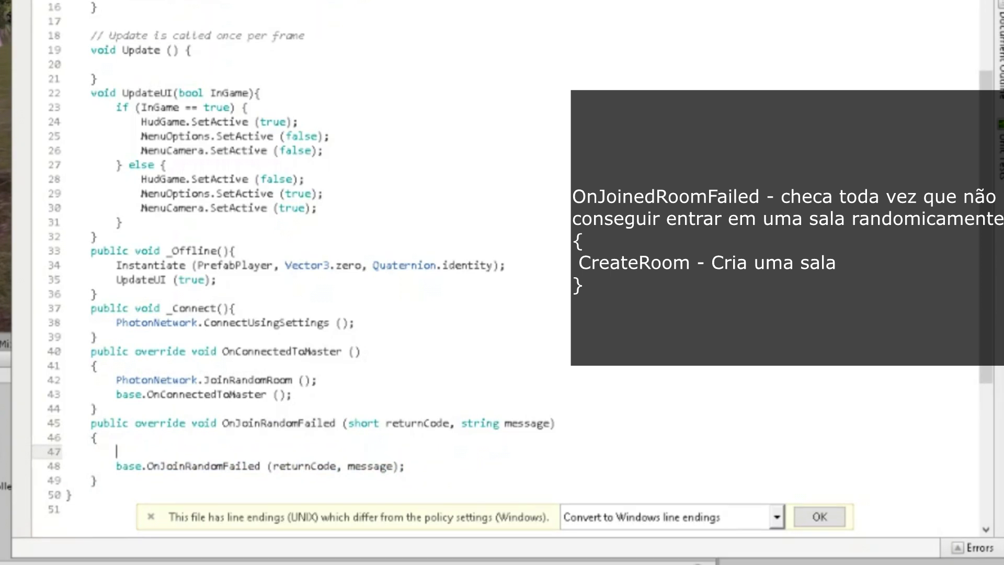
# Write PhotonNetwork.CreateRoom with room name "sala" plus Random.Range(0,1000)
pyautogui.write('photon.')
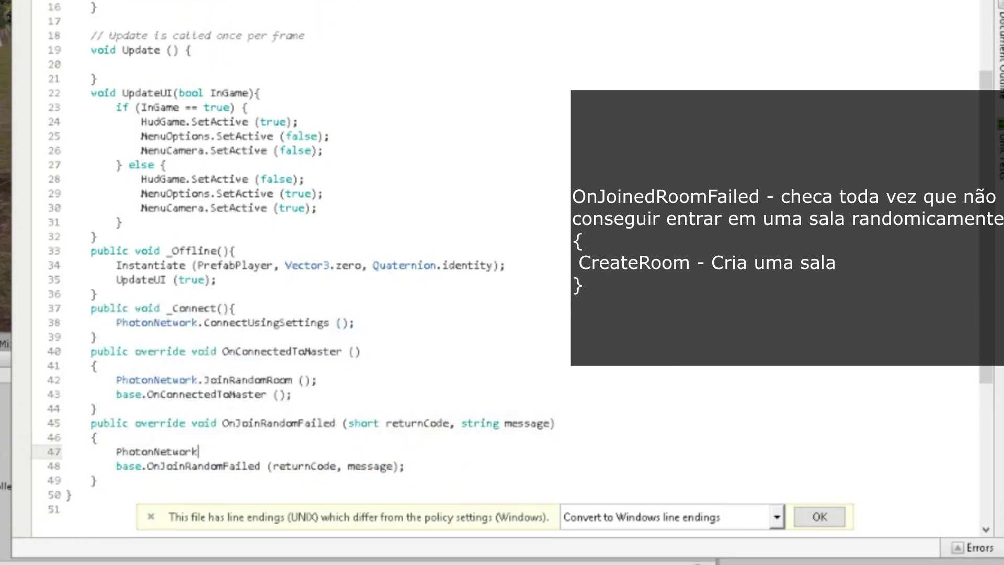
pyautogui.write('creat')
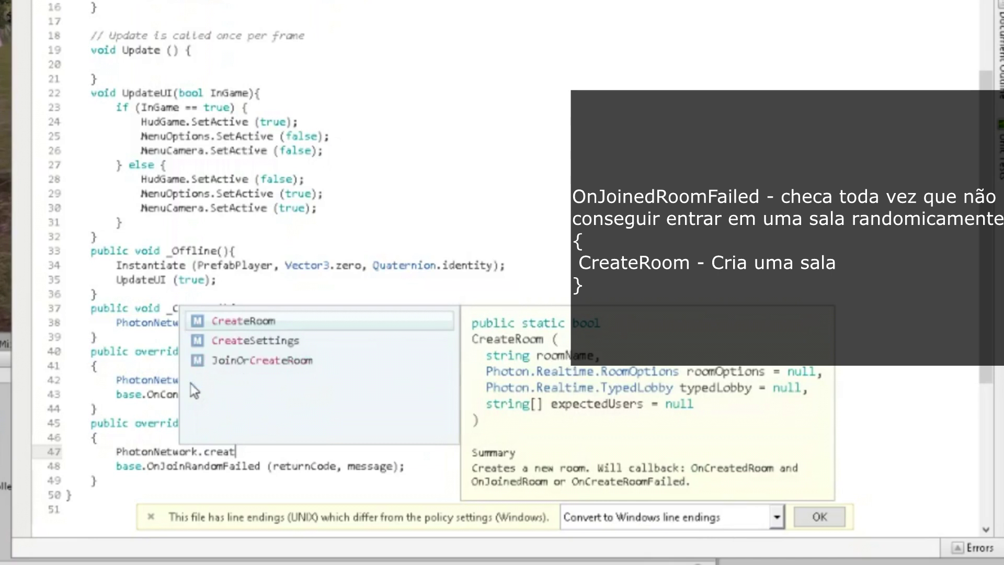
pyautogui.press('Return')
pyautogui.write('(')
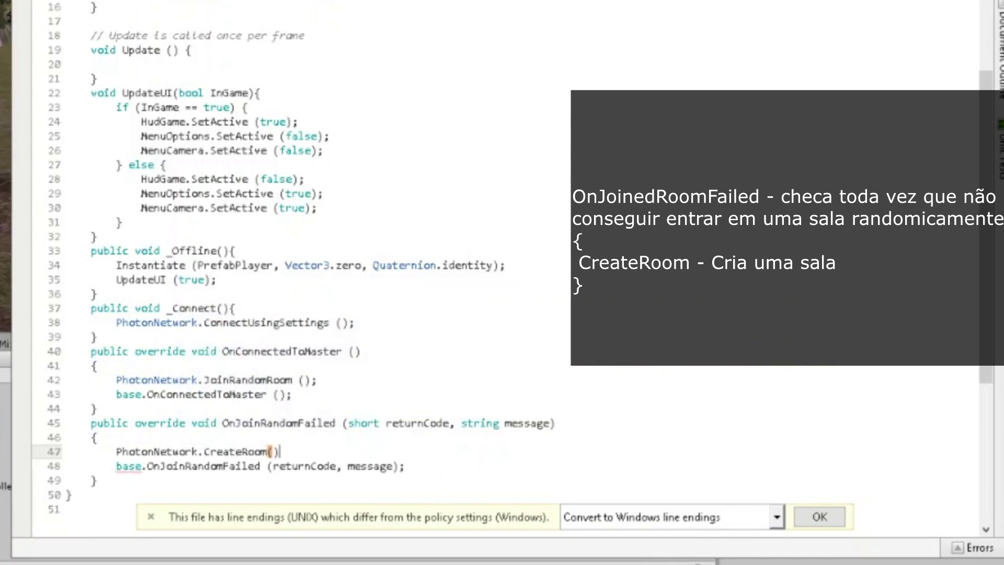
pyautogui.write(',')
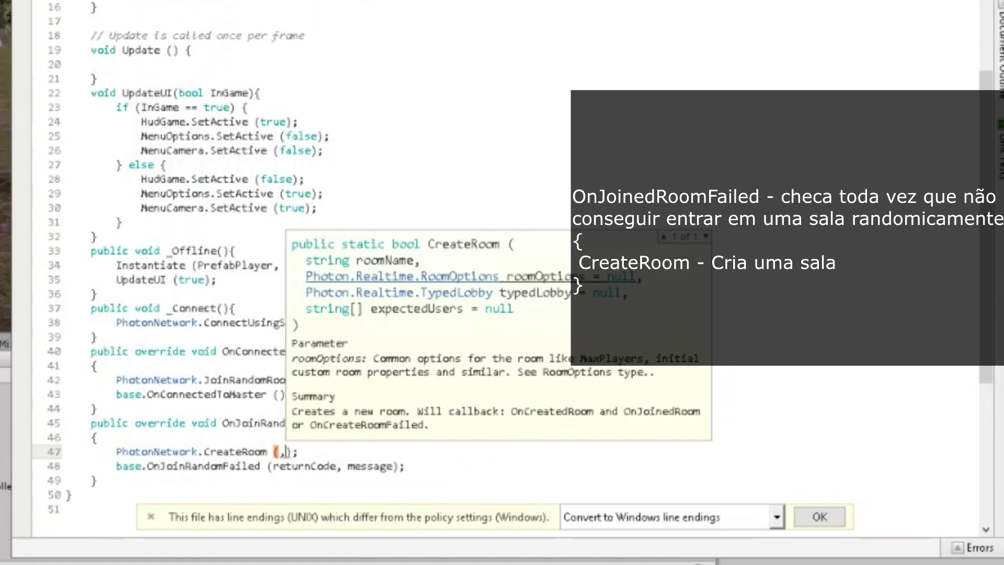
pyautogui.press('BackSpace')
pyautogui.write('"')
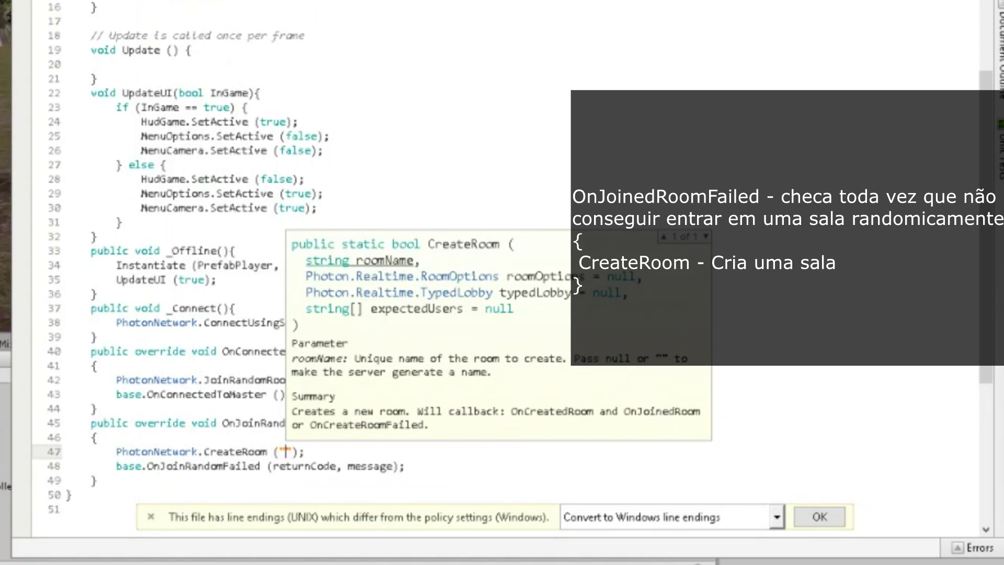
pyautogui.write('sala1')
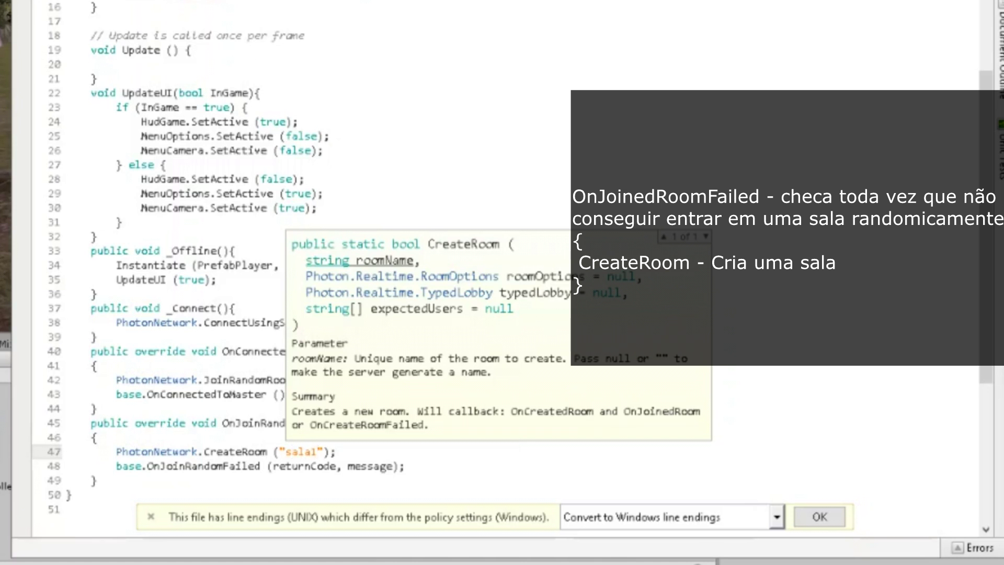
pyautogui.press('Escape')
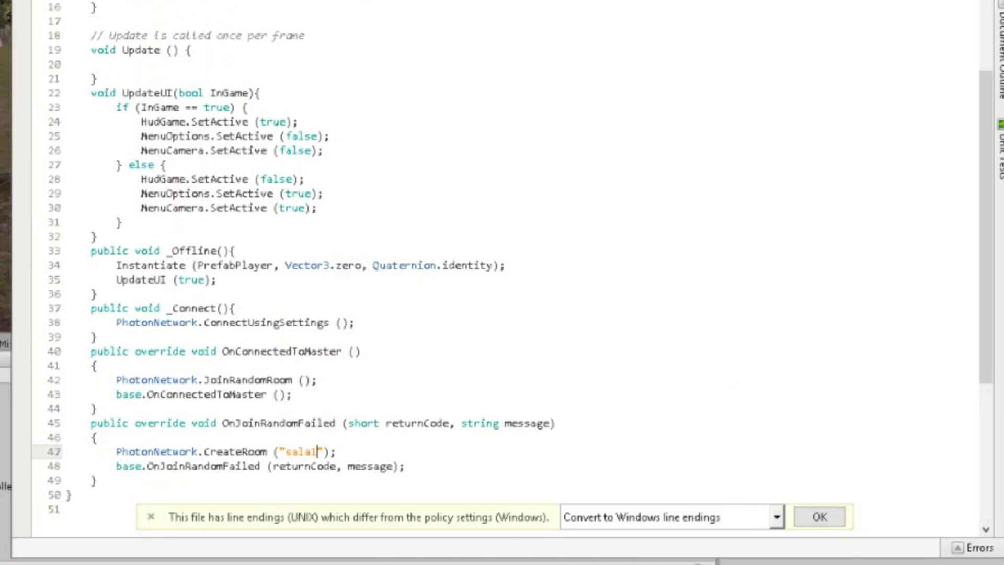
pyautogui.press('BackSpace')
pyautogui.press('Right')
pyautogui.write(',+ rando.rang')
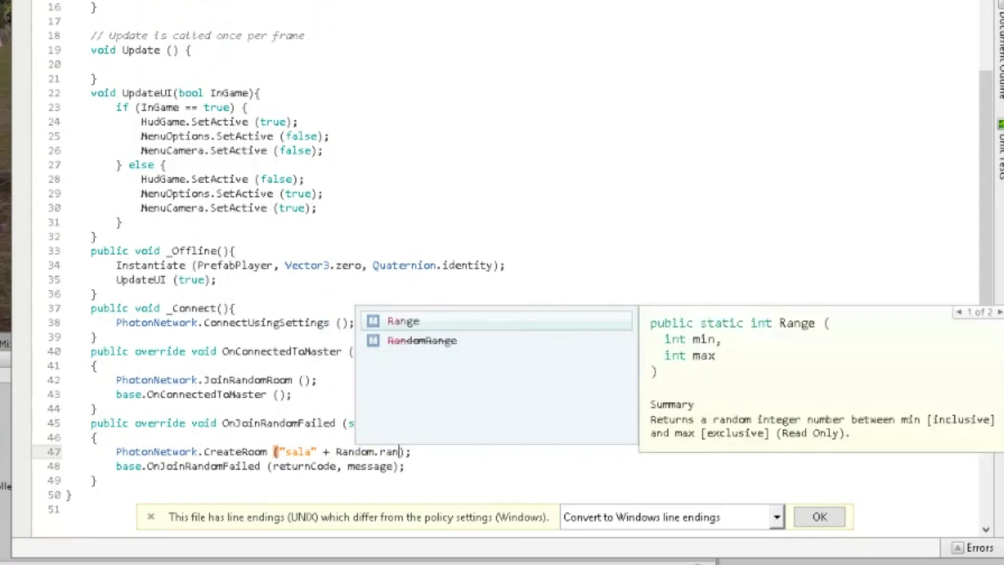
pyautogui.write('()')
pyautogui.press('Left')
pyautogui.write('0')
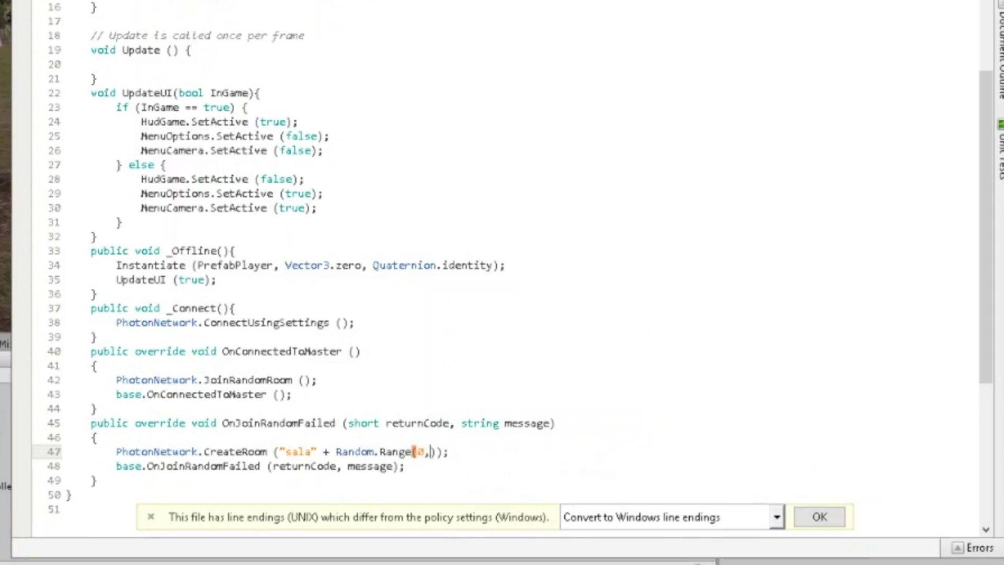
pyautogui.write(',')
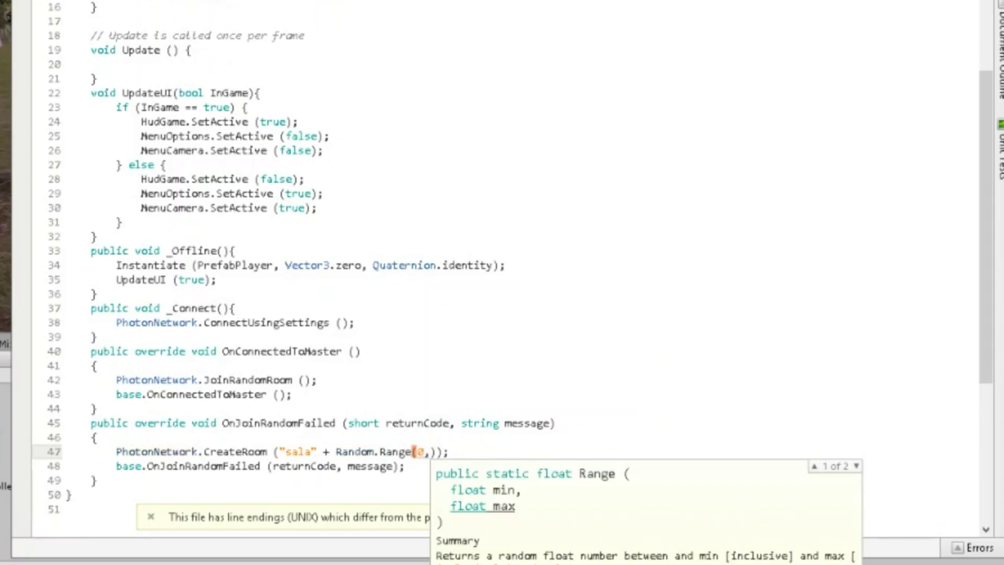
pyautogui.write('1000')
pyautogui.press('Right')
# Append .ToString() to Random.Range(0,1000) and tidy the CreateRoom line's closing parentheses
pyautogui.click(462, 451)
pyautogui.write('.t')
pyautogui.press('Return')
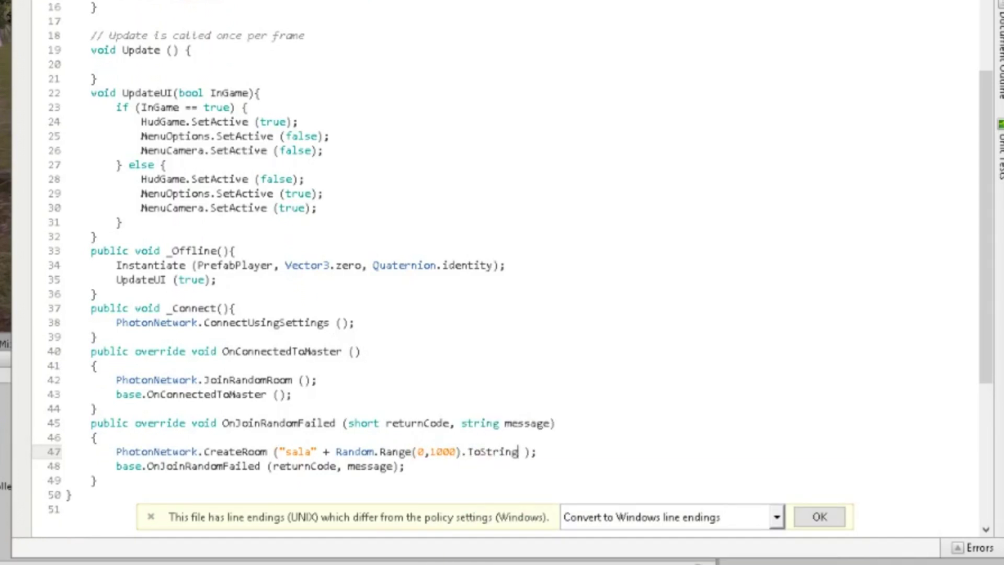
pyautogui.write('()')
pyautogui.press('Delete')
pyautogui.press('Right')
pyautogui.press('Left')
pyautogui.press('Right')
pyautogui.press('Right')
pyautogui.press('Down')
pyautogui.press('Up')
pyautogui.press('Up')
pyautogui.press('Down')
pyautogui.press('Down')
pyautogui.press('Up')
pyautogui.press('Up')
pyautogui.press('Up')
pyautogui.press('Down')
pyautogui.press('Down')
pyautogui.press('Down')
pyautogui.click(97, 480)
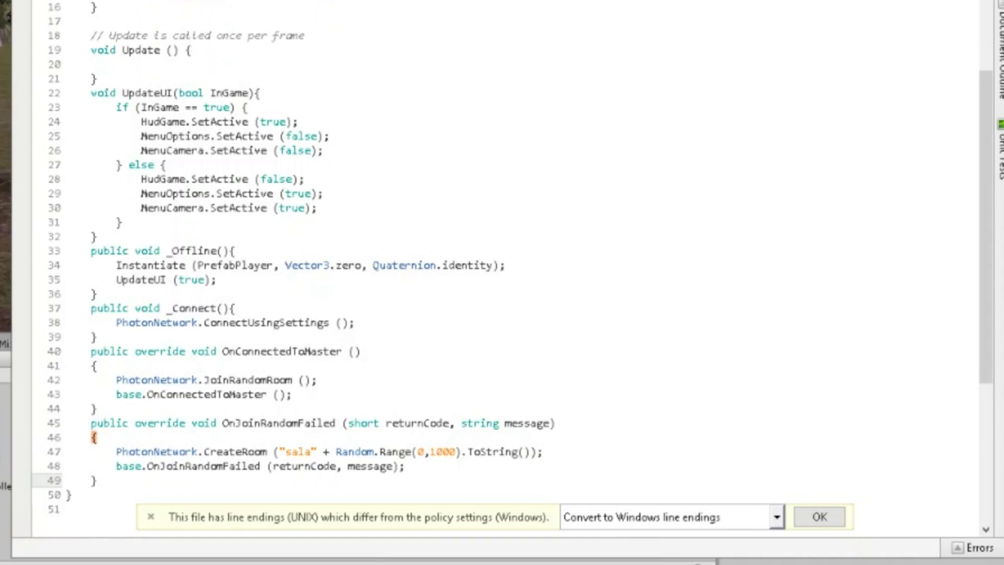
# Add a public override of OnJoinedRoom with a blank line inside its body
pyautogui.press('Return')
pyautogui.write('pu')
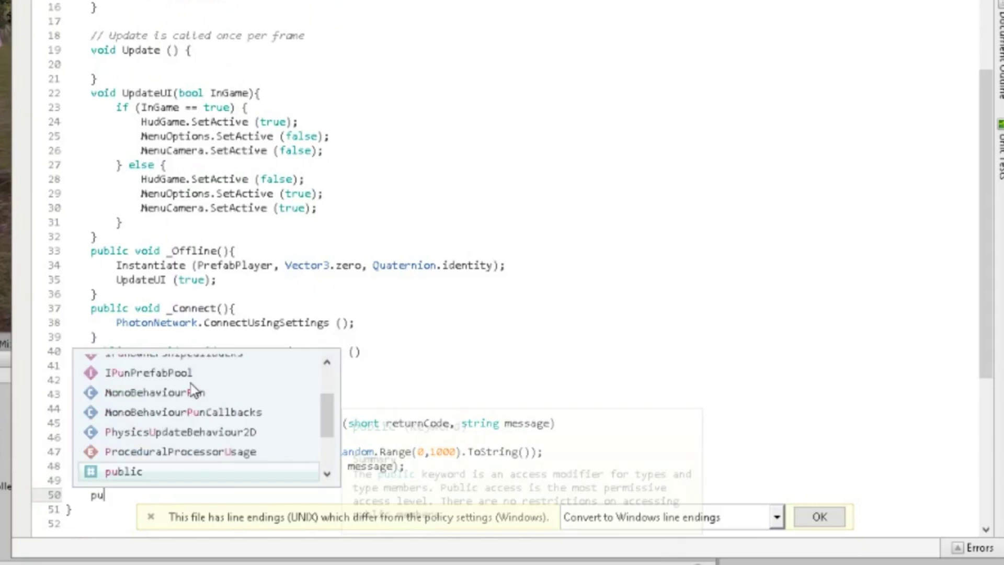
pyautogui.write('blic void')
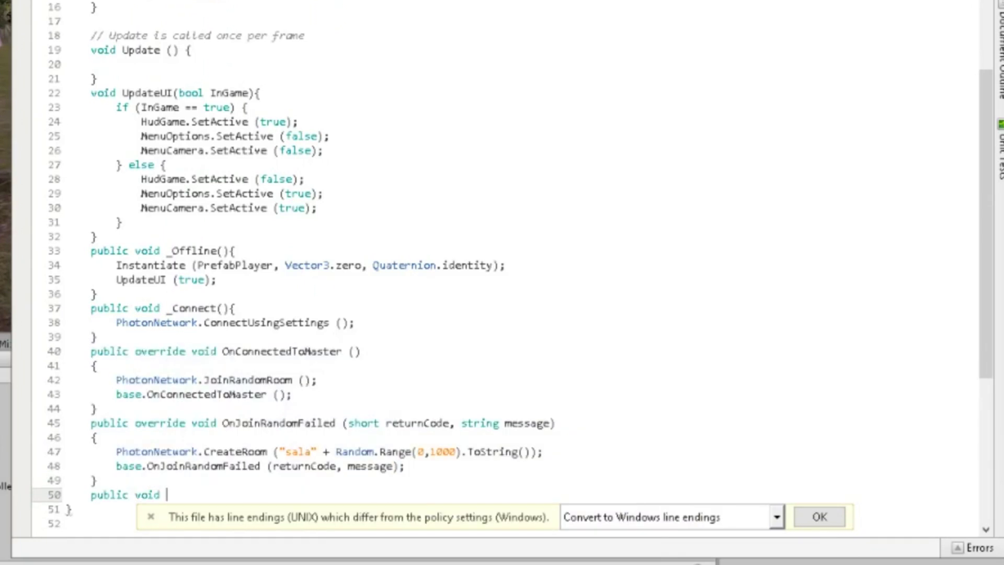
pyautogui.press('BackSpace')
pyautogui.press('BackSpace')
pyautogui.press('BackSpace')
pyautogui.press('BackSpace')
pyautogui.write('ovv')
pyautogui.press('BackSpace')
pyautogui.press('BackSpace')
pyautogui.write('verride')
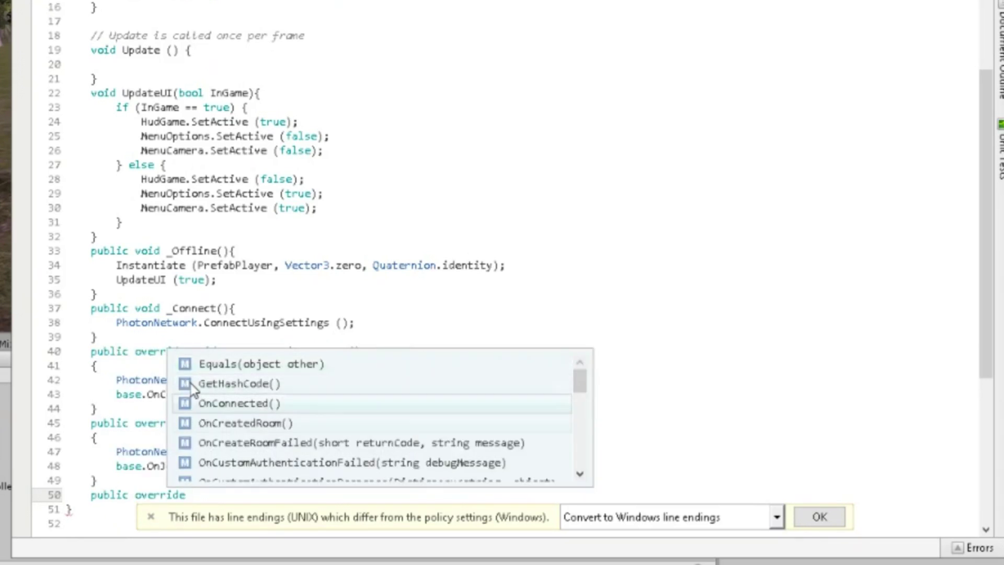
pyautogui.press('Down')
pyautogui.press('Down')
pyautogui.press('Down')
pyautogui.press('Down')
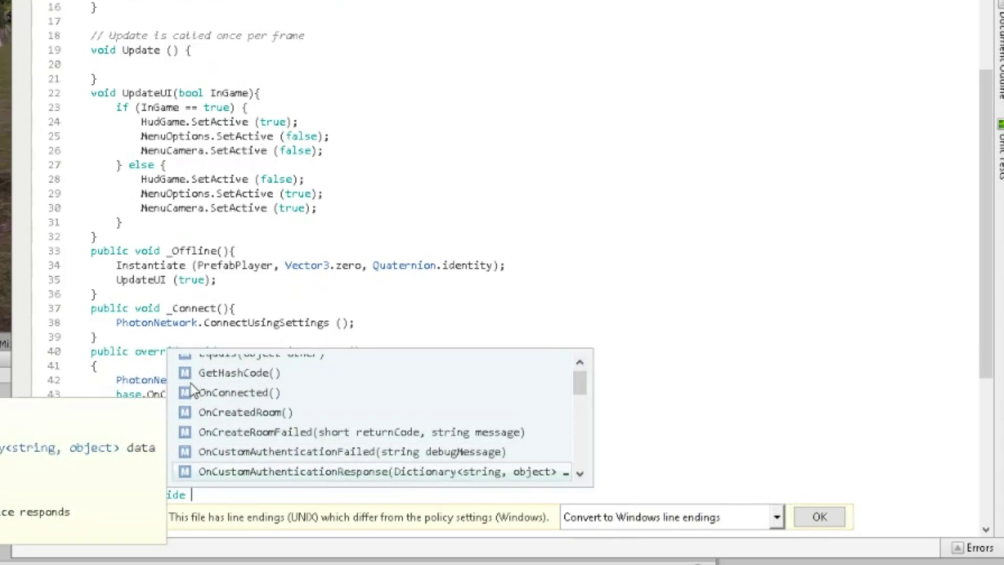
pyautogui.press('Down')
pyautogui.press('Down')
pyautogui.press('Down')
pyautogui.press('Down')
pyautogui.press('Down')
pyautogui.press('Down')
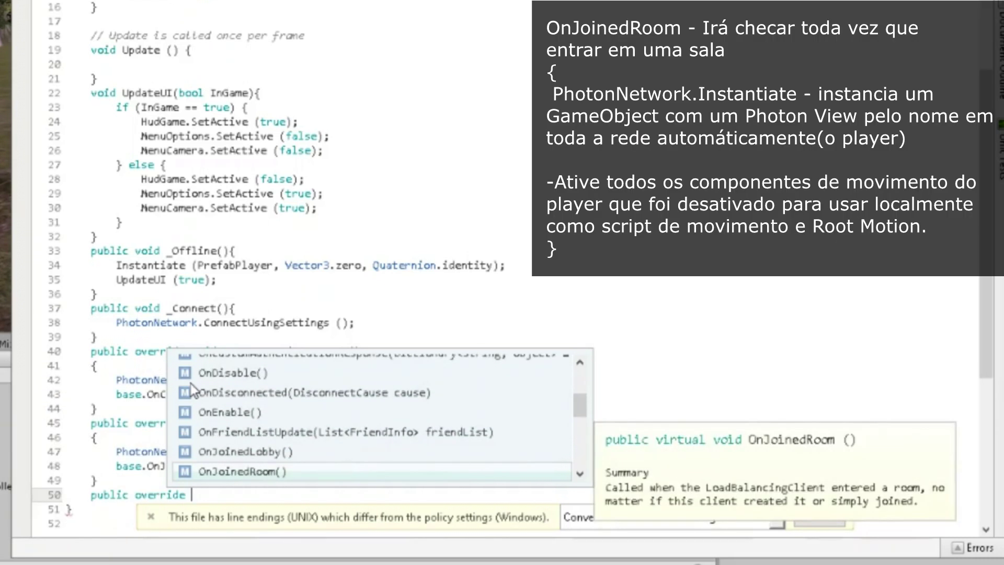
pyautogui.press('Return')
pyautogui.press('Up')
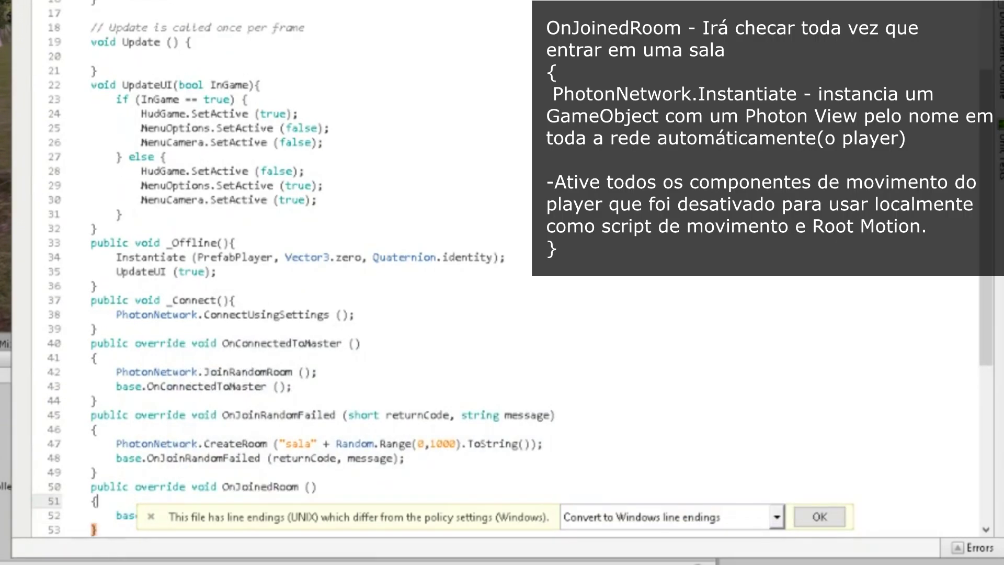
pyautogui.press('Return')
# Write var player = PhotonNetwork.Instantiate(); above base.OnJoinedRoom
pyautogui.scroll(-6, 209, 283)
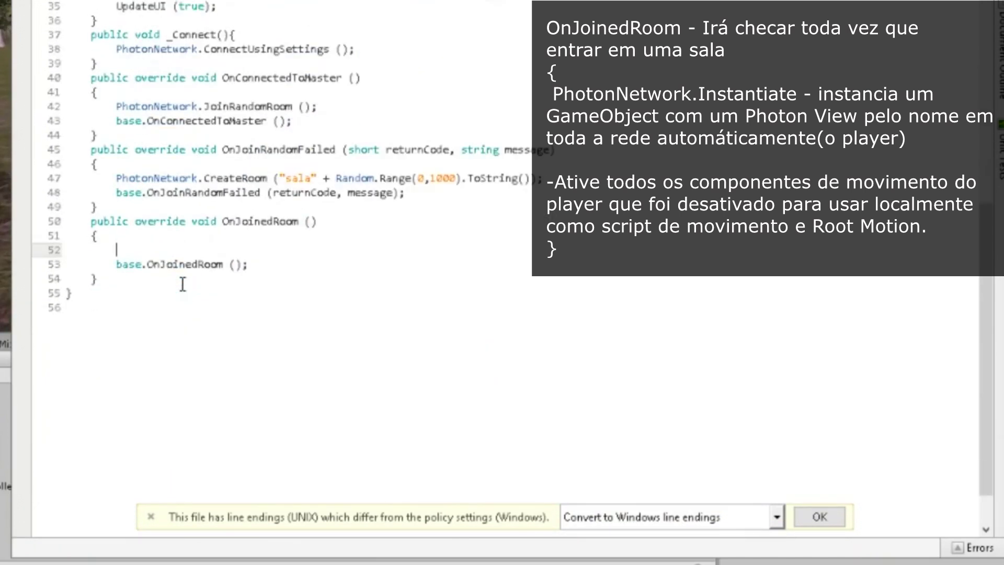
pyautogui.scroll(2, 183, 285)
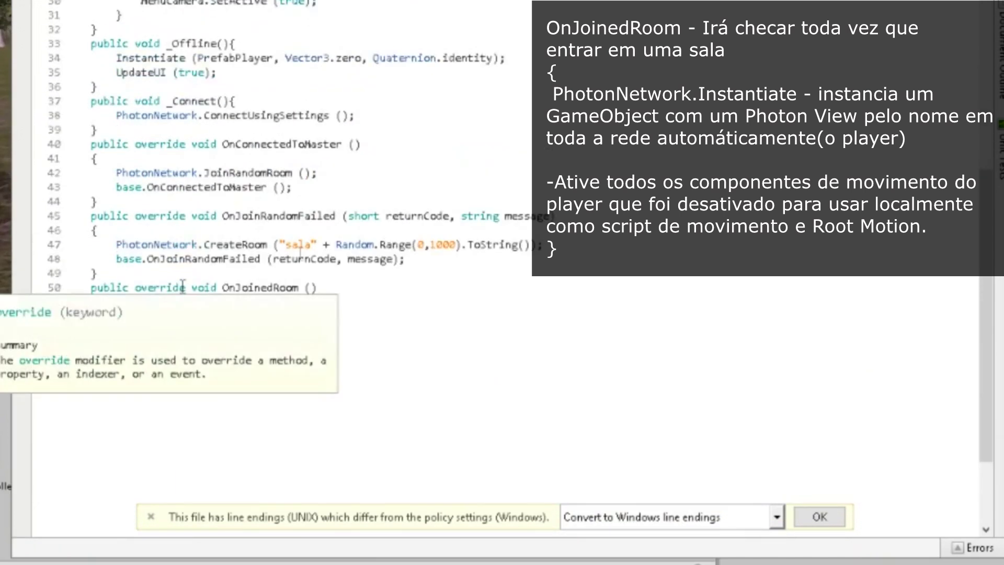
pyautogui.write('var player = phon')
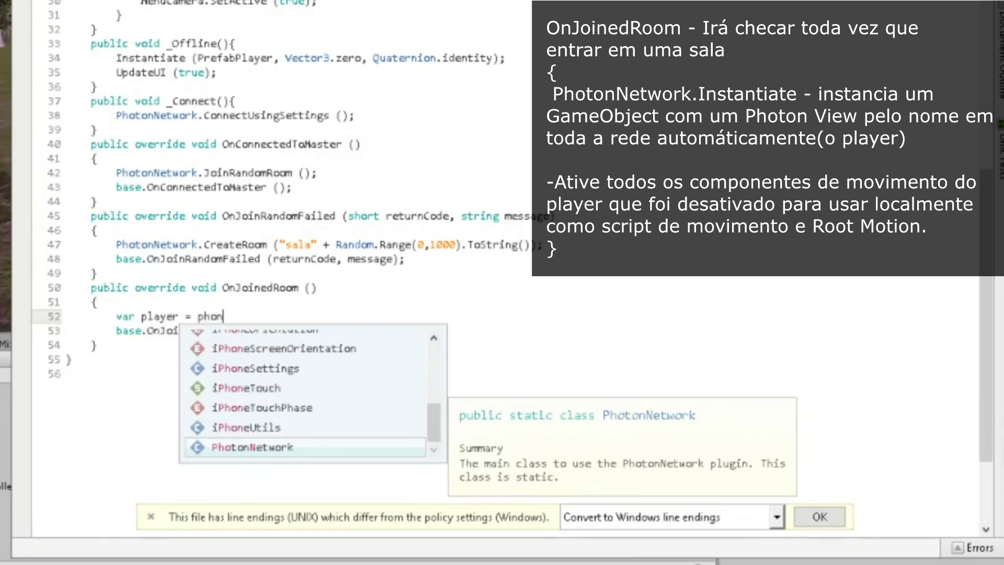
pyautogui.press('BackSpace')
pyautogui.write('tonNetwork.inst')
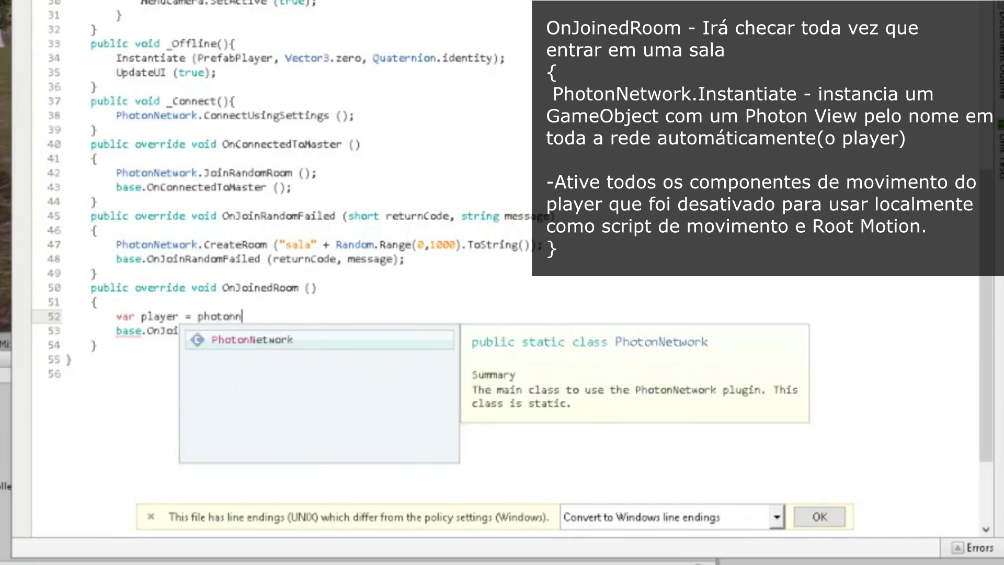
pyautogui.press('Return')
pyautogui.write('.Inst')
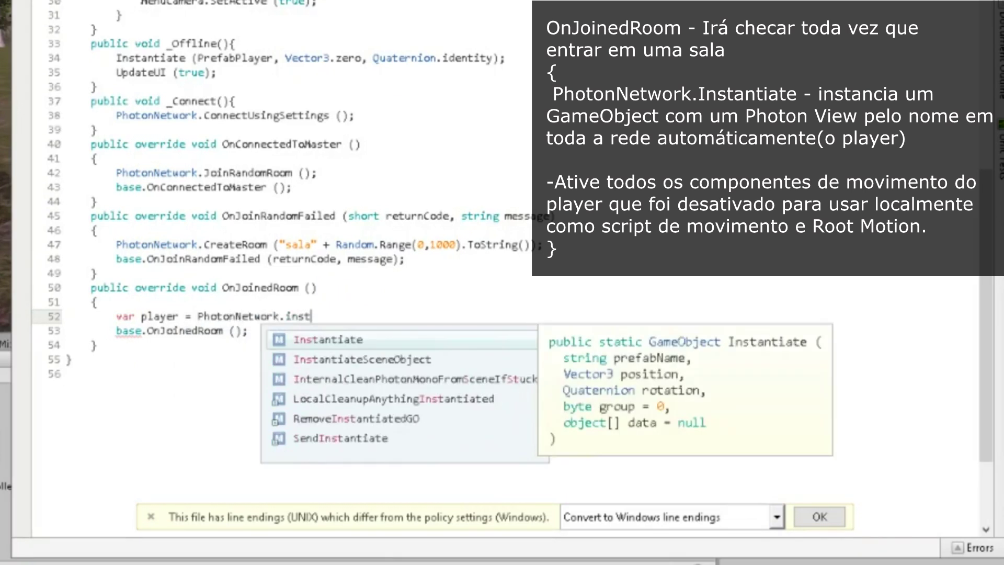
pyautogui.press('Return')
pyautogui.write('();')
pyautogui.press('Left')
pyautogui.press('Left')
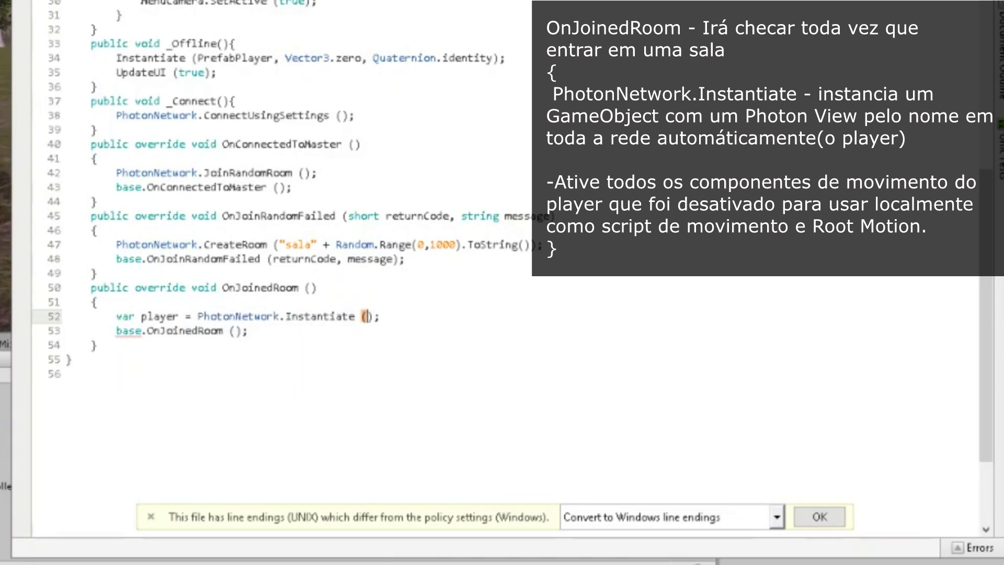
# Check the player prefab's name in Unity's Resources, then pass "PlayerMultiplayer" and Vector3.zero to Instantiate
pyautogui.hotkey('alt', 'Tab')
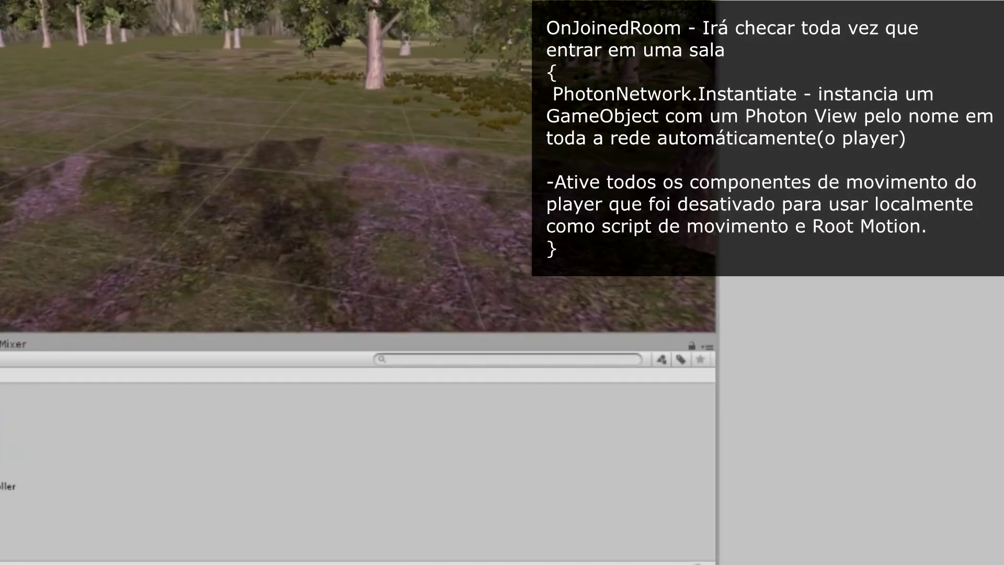
pyautogui.click(10, 434)
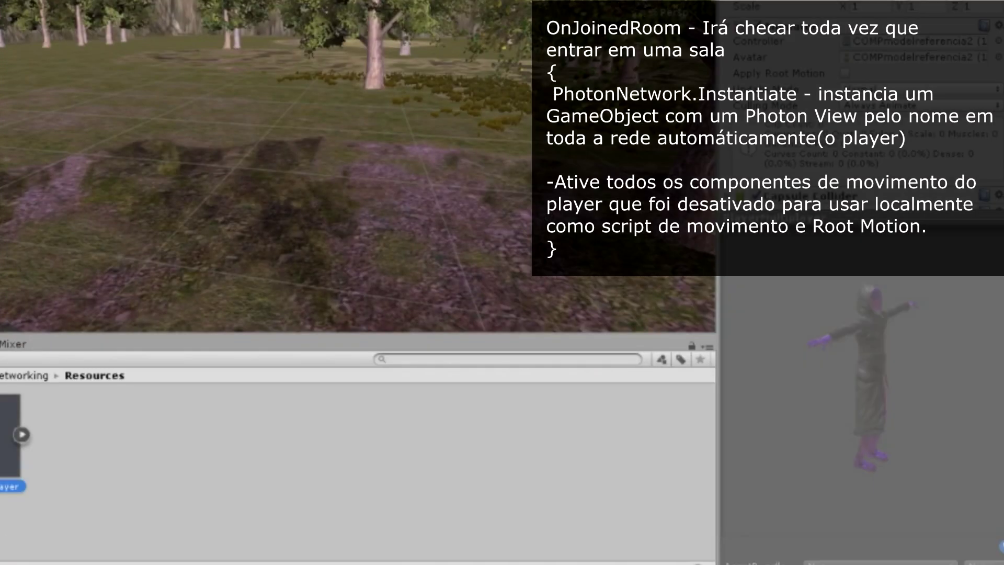
pyautogui.click(11, 487)
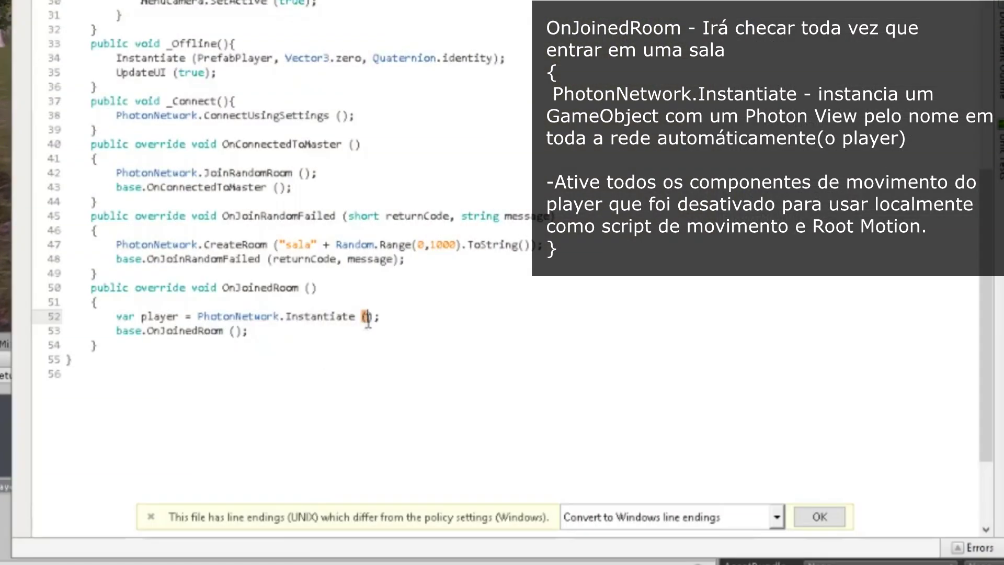
pyautogui.write('"PlayerMultiplayer')
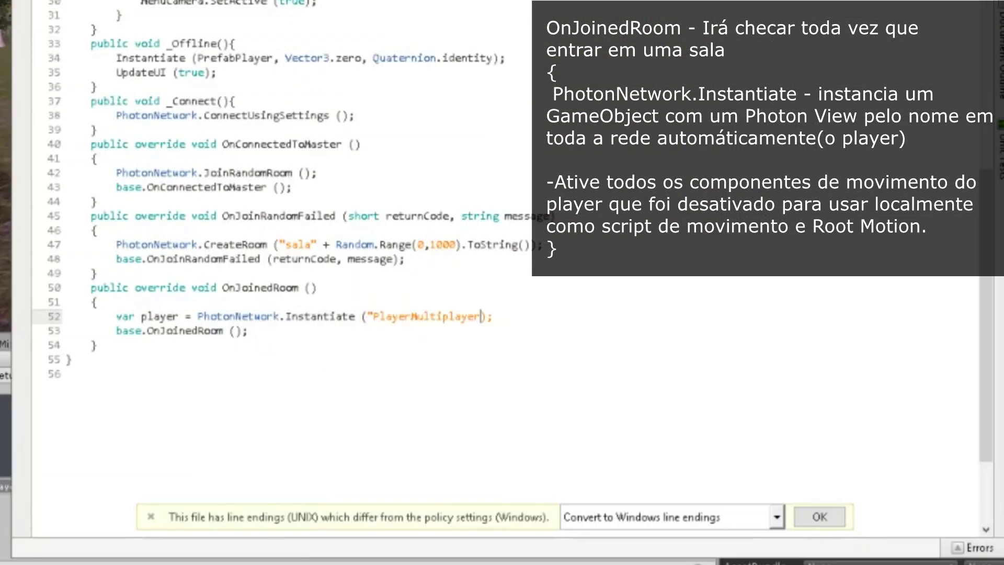
pyautogui.write(',')
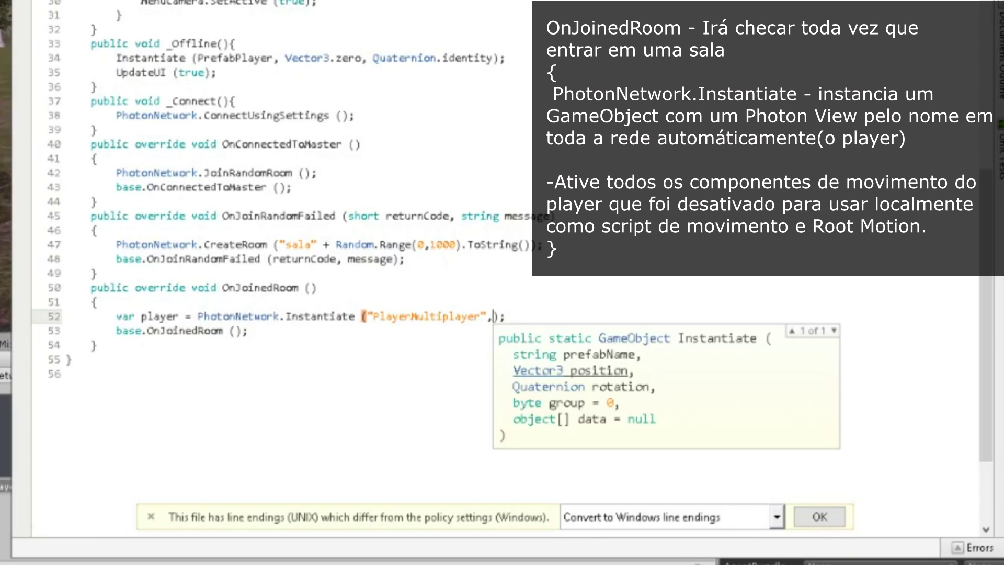
pyautogui.write(' ve')
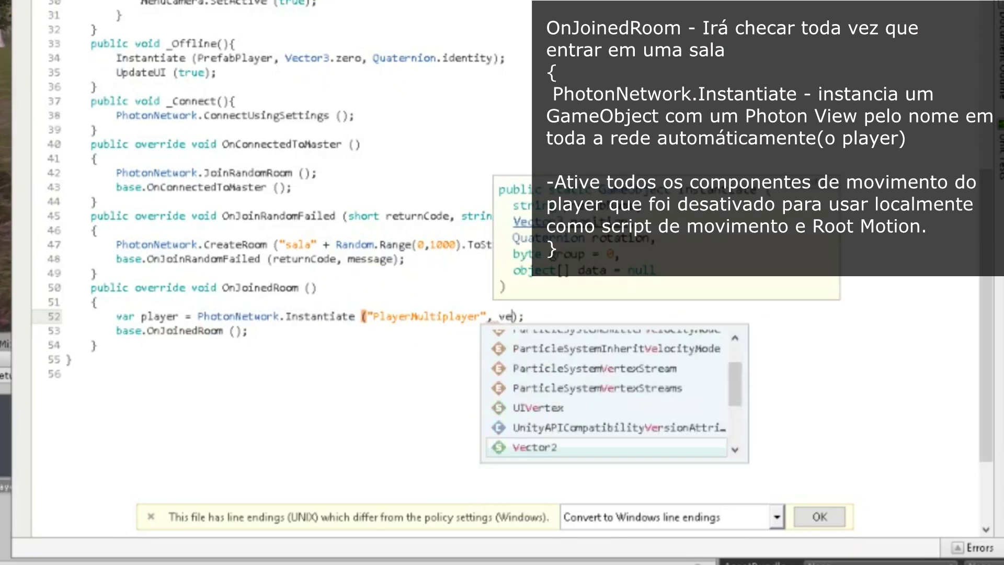
pyautogui.write('ctor3')
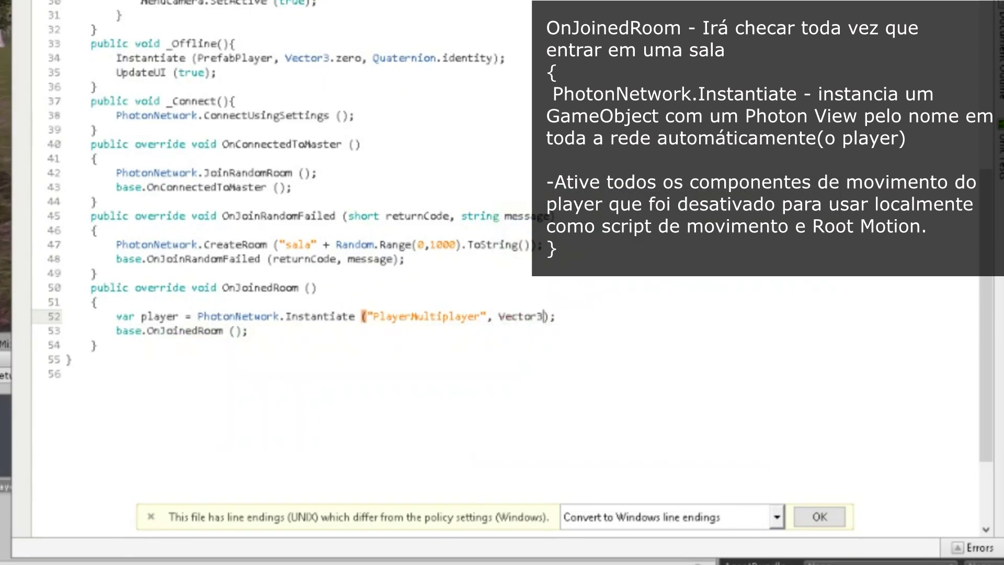
pyautogui.write('.zer, quat')
# Finish the Instantiate call with Quaternion.identity rotation and add a new line after it
pyautogui.press('Return')
pyautogui.write('.i')
pyautogui.press('Return')
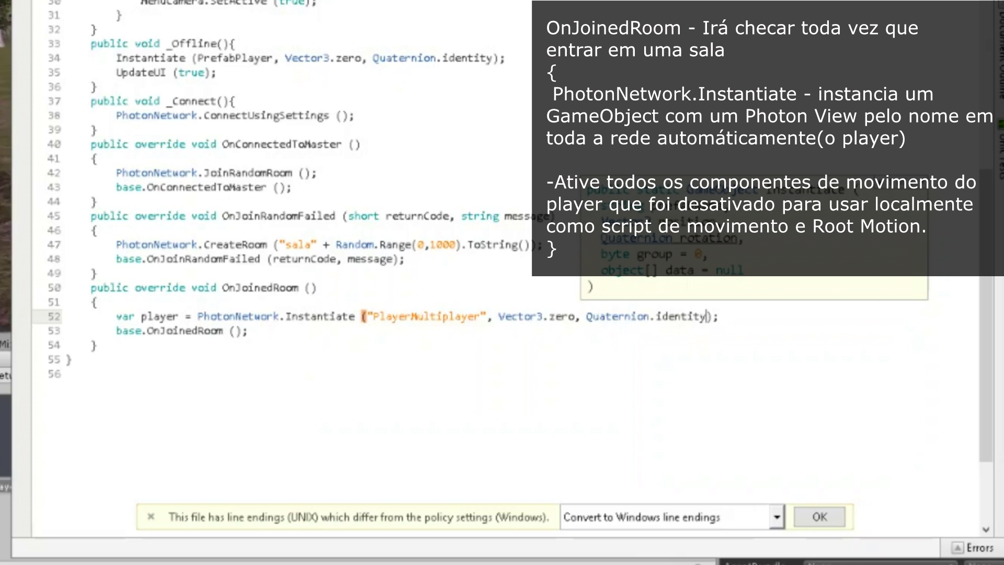
pyautogui.click(157, 359)
pyautogui.click(244, 303)
pyautogui.click(332, 291)
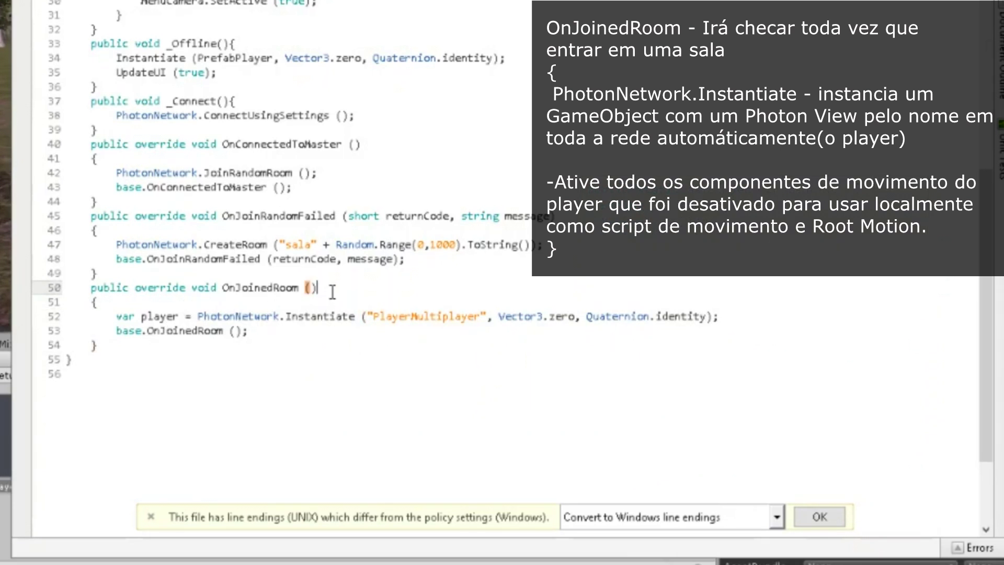
pyautogui.click(741, 316)
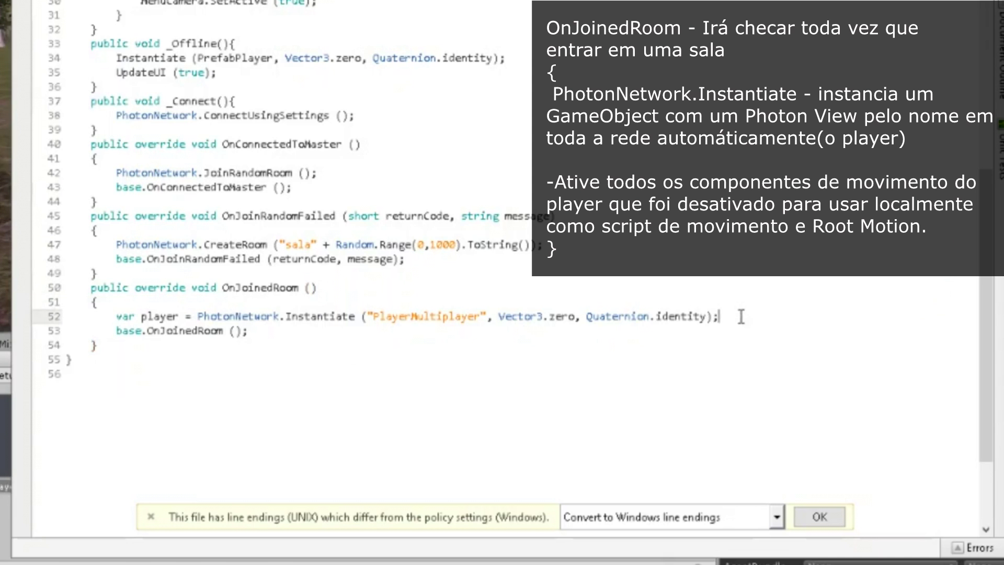
pyautogui.press('Return')
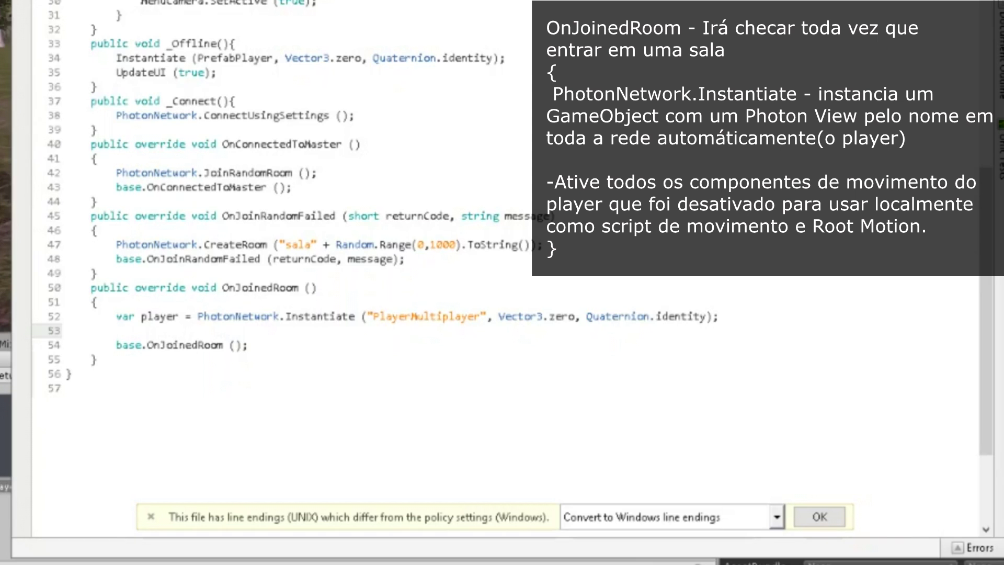
# On line 53, write player.GetComponent<PlayerController>().enabled = true; to enable the spawned player's controller
pyautogui.write('pla')
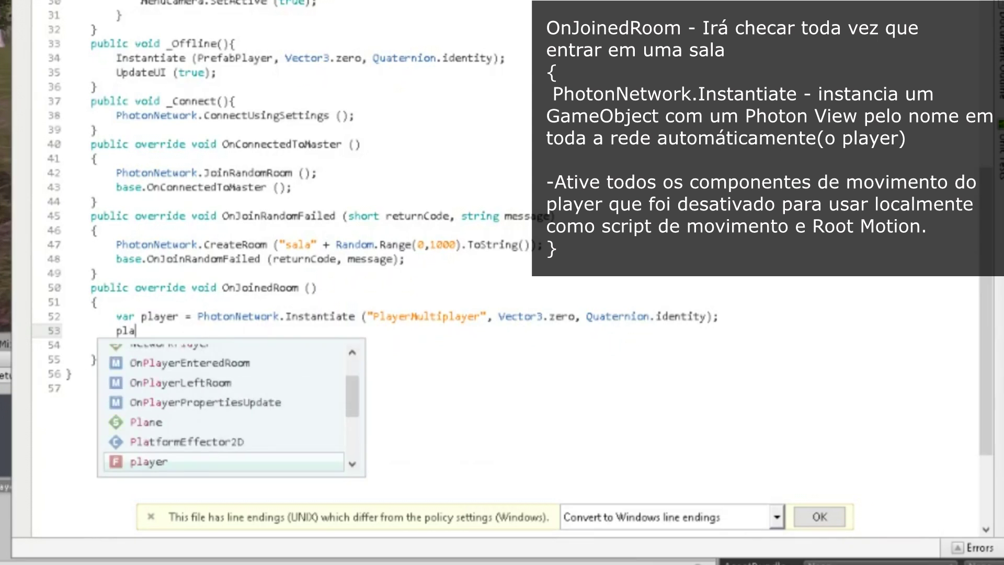
pyautogui.write('yer')
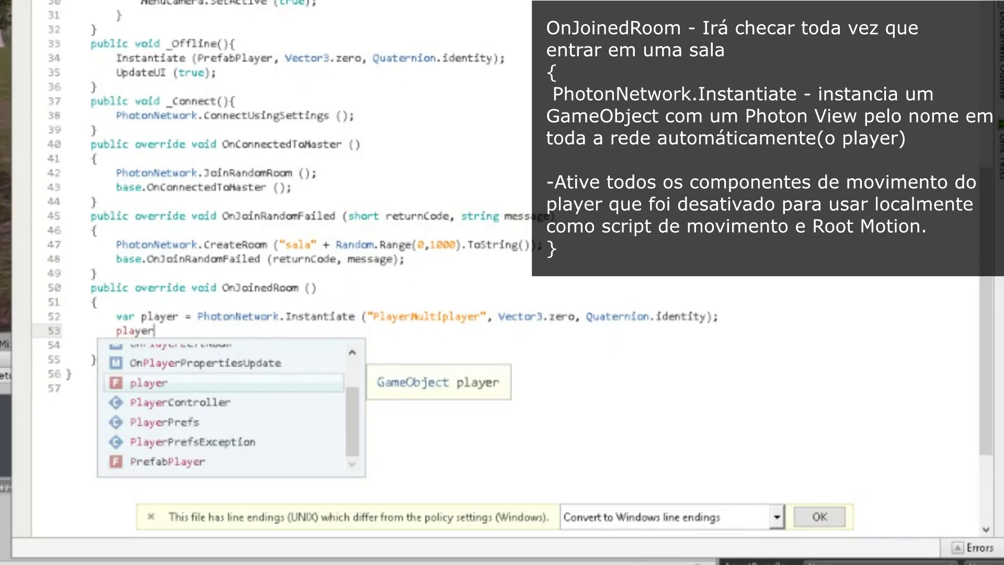
pyautogui.press('BackSpace')
pyautogui.press('BackSpace')
pyautogui.press('Return')
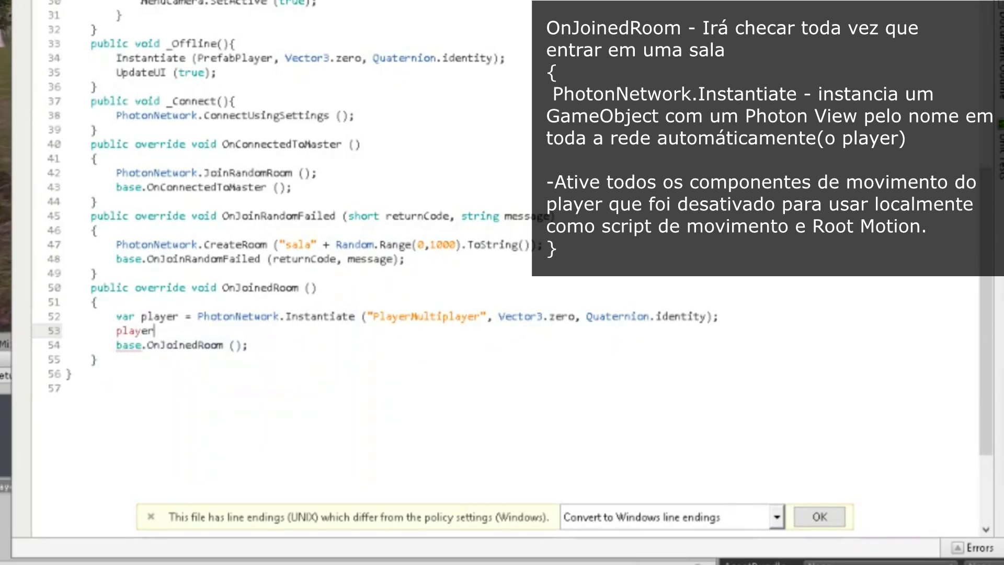
pyautogui.write('.getcom')
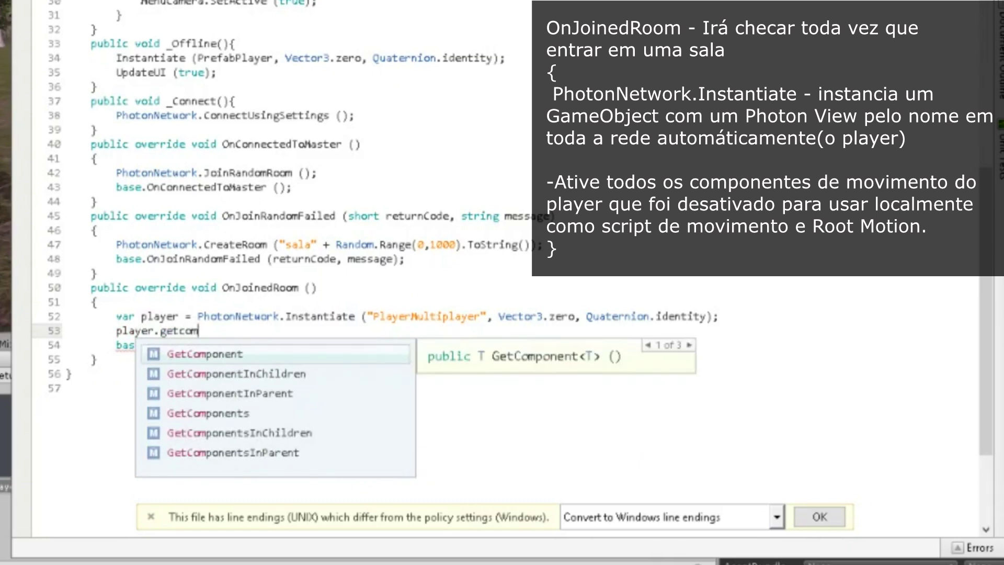
pyautogui.press('Return')
pyautogui.write('<')
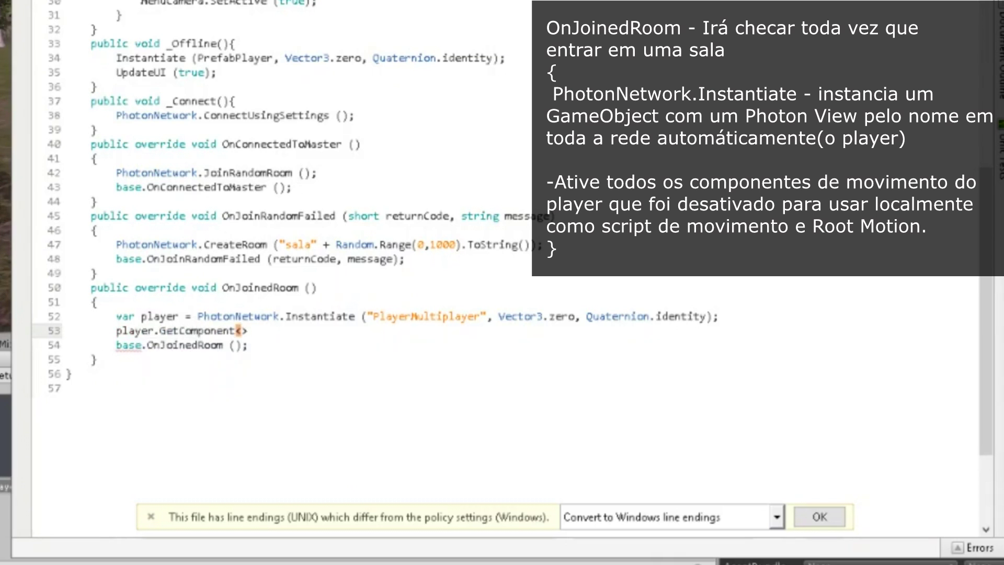
pyautogui.write('playercon')
pyautogui.press('Return')
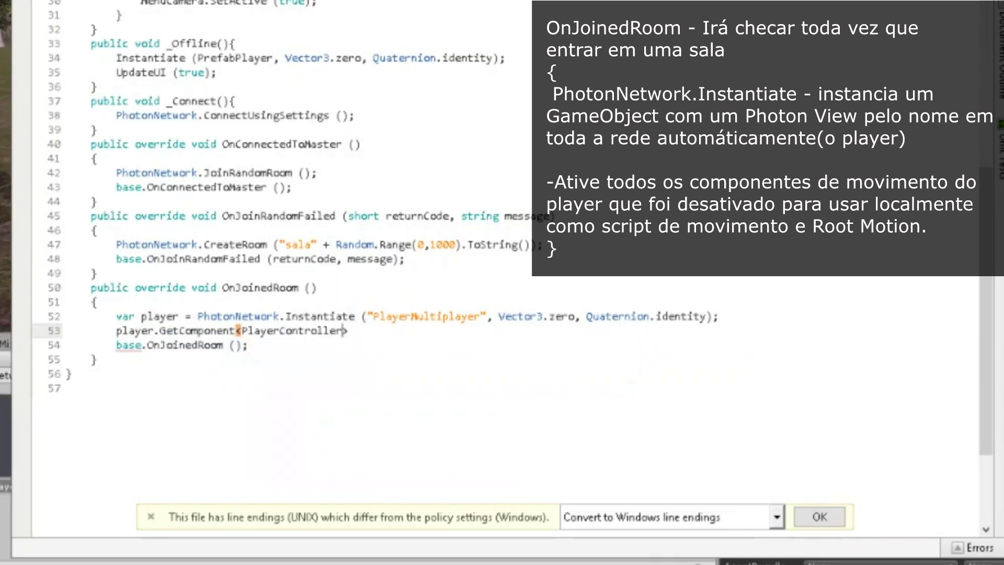
pyautogui.write('> ().e;')
pyautogui.press('Return')
pyautogui.write('= ')
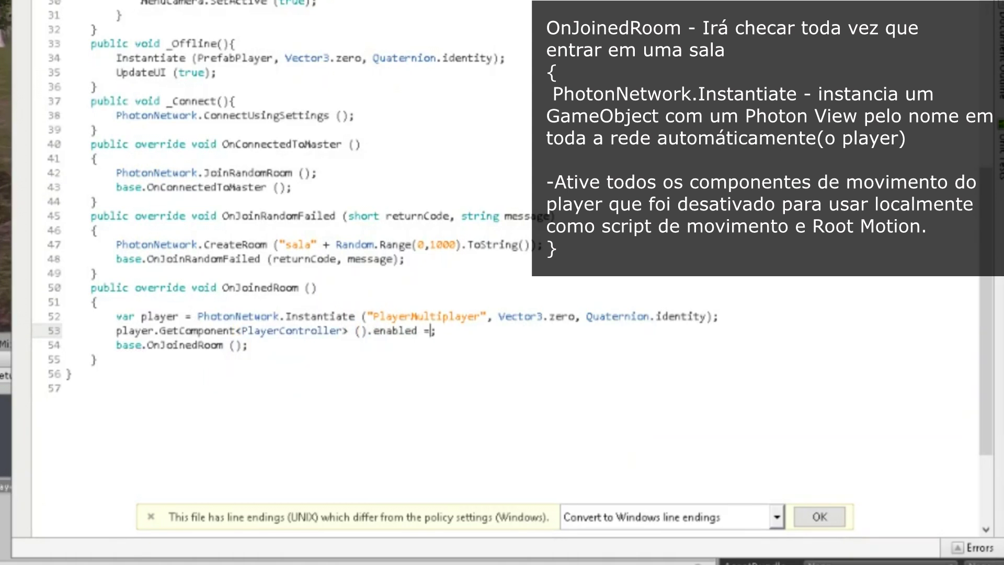
pyautogui.write('true')
pyautogui.click(468, 331)
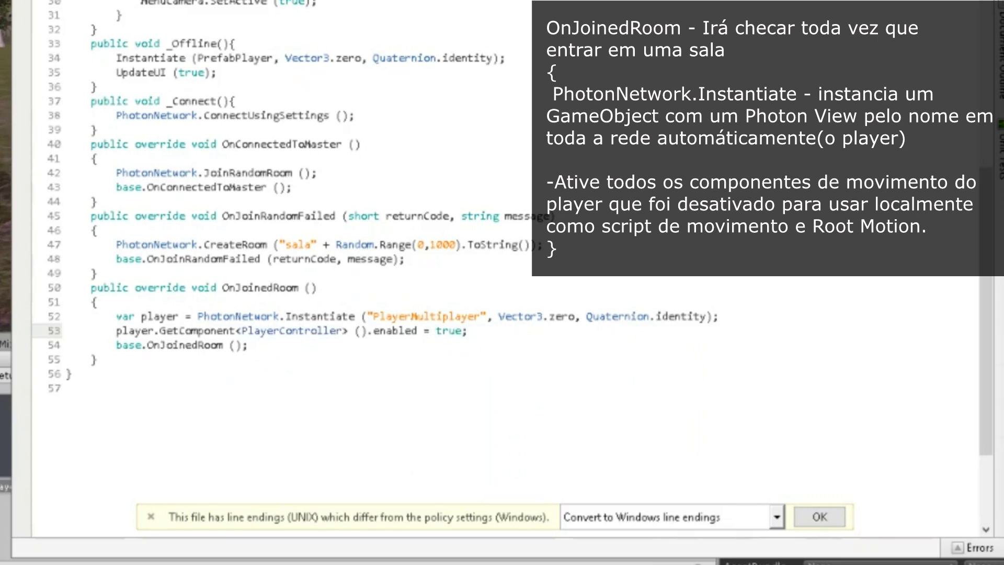
pyautogui.press('Left')
pyautogui.press('Left')
pyautogui.press('Left')
pyautogui.press('Left')
pyautogui.press('Left')
pyautogui.press('Left')
pyautogui.press('Left')
pyautogui.press('Left')
pyautogui.press('Left')
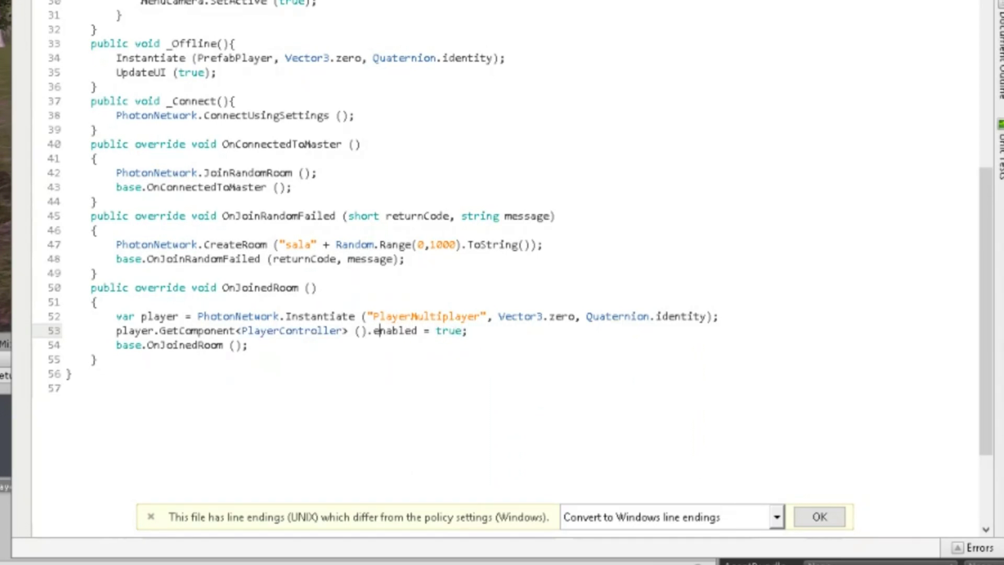
pyautogui.press('Up')
pyautogui.press('Up')
# Add an UpdateUI (true) call on a new line inside OnJoinedRoom
pyautogui.click(471, 332)
pyautogui.press('Return')
pyautogui.write('u')
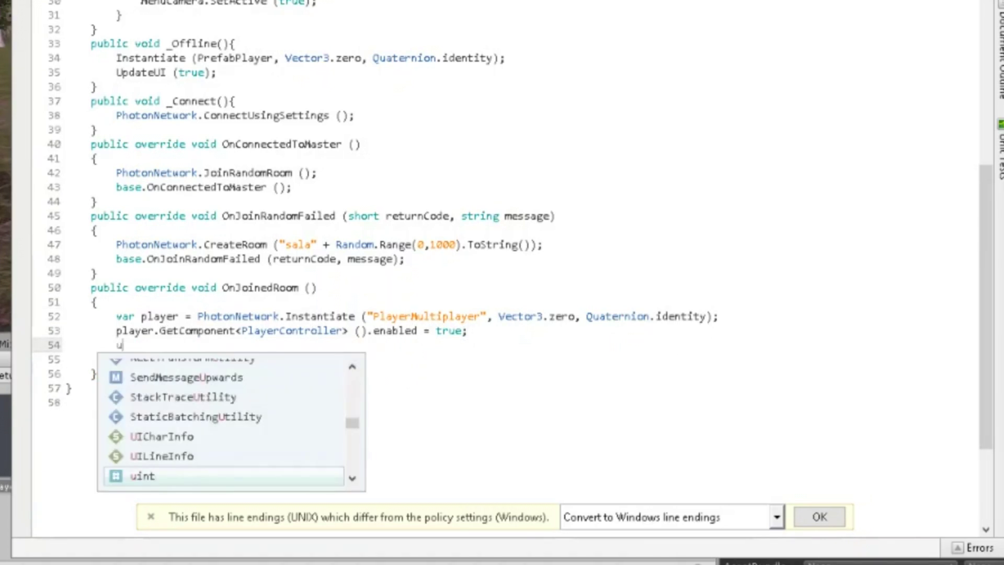
pyautogui.write('pda')
pyautogui.press('Down')
pyautogui.press('Return')
pyautogui.write('();')
pyautogui.scroll(6, 471, 287)
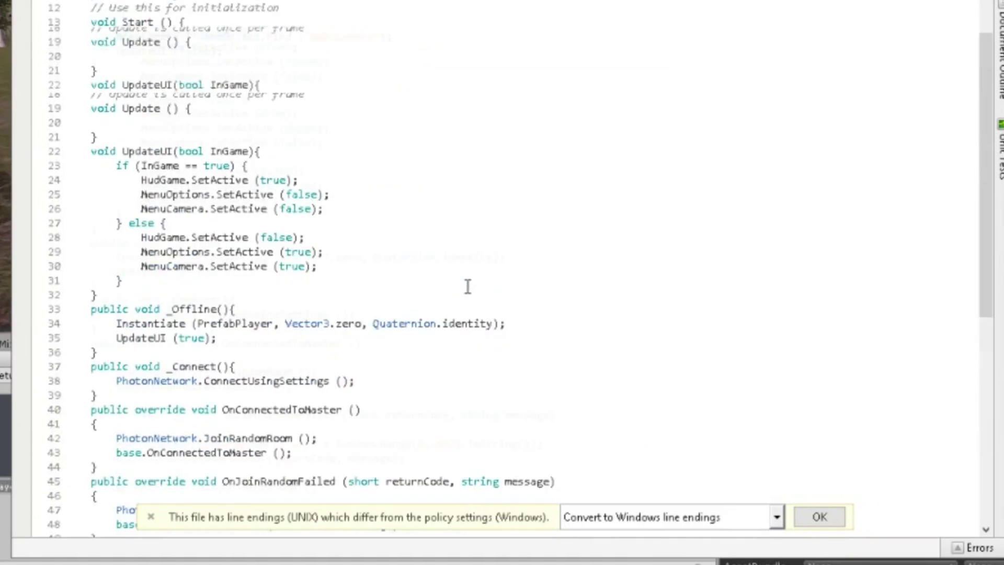
pyautogui.scroll(-6, 439, 470)
pyautogui.click(174, 345)
pyautogui.press('Right')
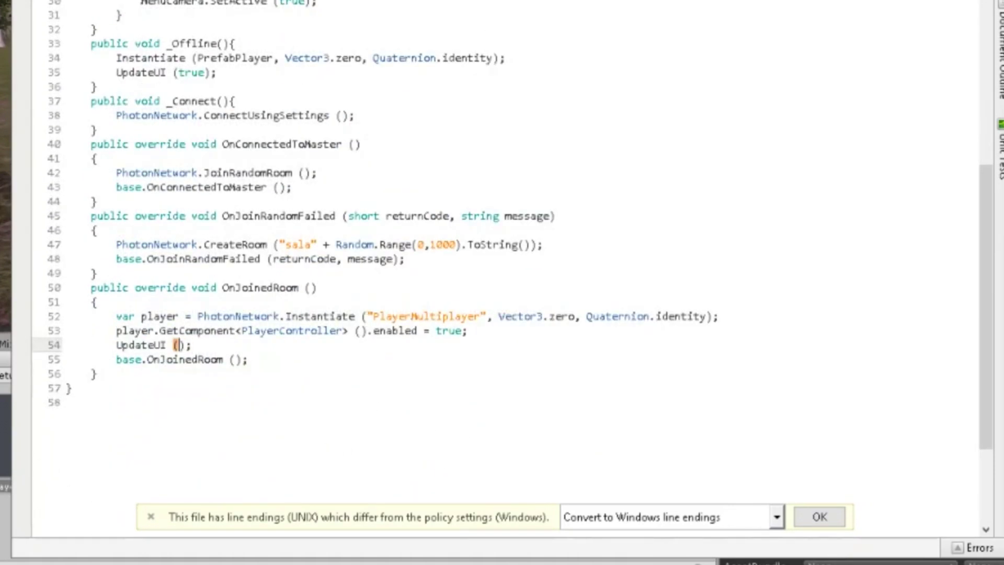
pyautogui.write('true')
pyautogui.click(271, 351)
pyautogui.scroll(3, 271, 351)
pyautogui.scroll(-2, 270, 351)
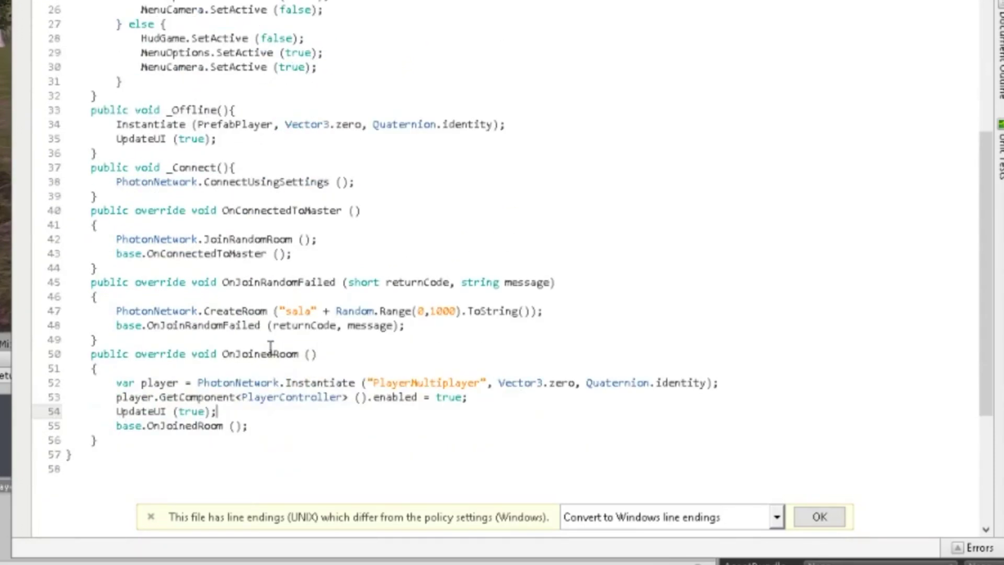
pyautogui.click(208, 411)
# Begin a new 'public override' declaration below the OnJoinedRoom method
pyautogui.press('Down')
pyautogui.press('Down')
pyautogui.press('Return')
pyautogui.write('public ')
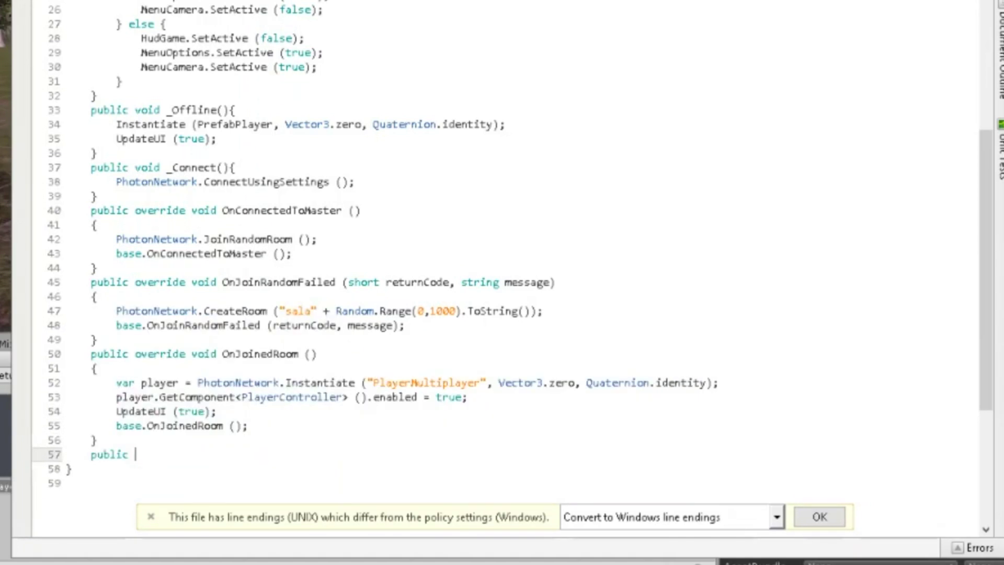
pyautogui.write('override')
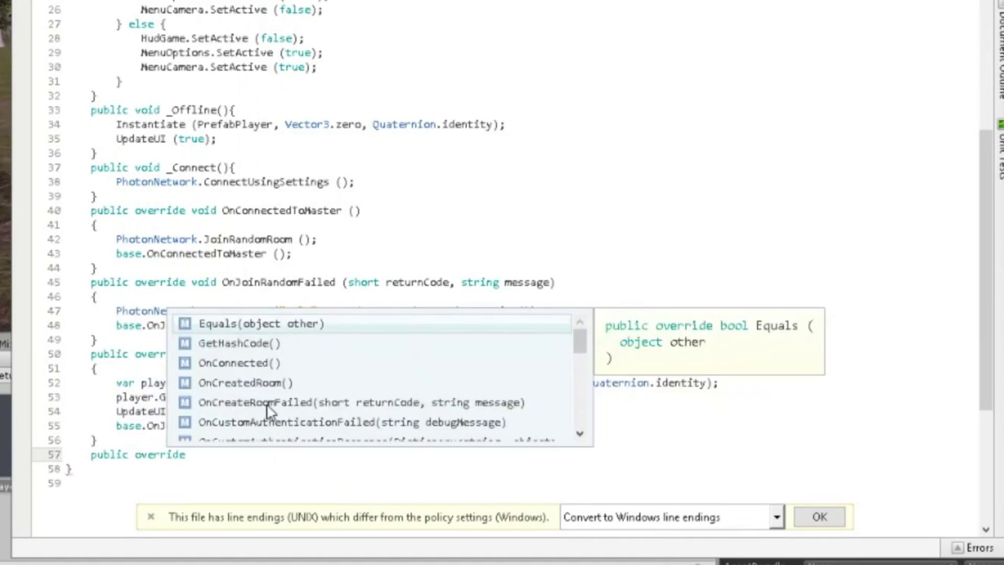
# Insert the OnDisconnected (DisconnectCause cause) override stub from the suggestions
pyautogui.press('Down')
pyautogui.press('Down')
pyautogui.press('Down')
pyautogui.press('Down')
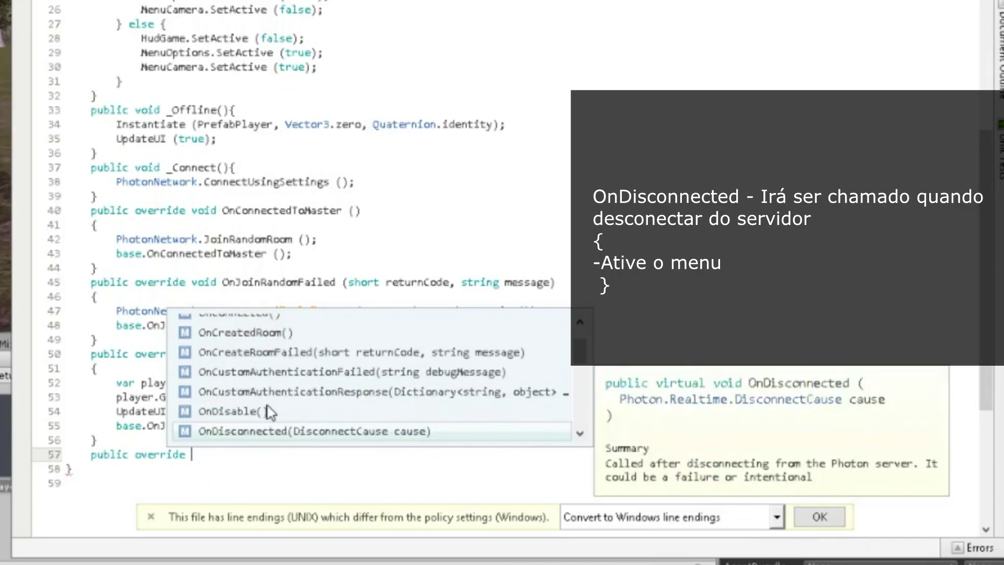
pyautogui.press('Down')
pyautogui.press('Up')
pyautogui.press('Return')
# Add UpdateUI (false); above the base.OnDisconnected (cause) call
pyautogui.press('Left')
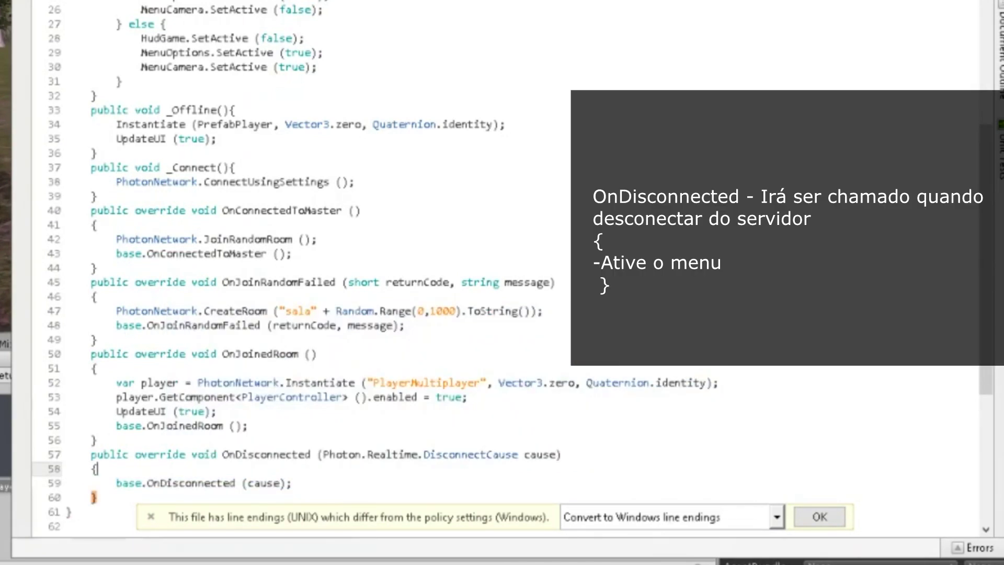
pyautogui.press('Return')
pyautogui.press('Up')
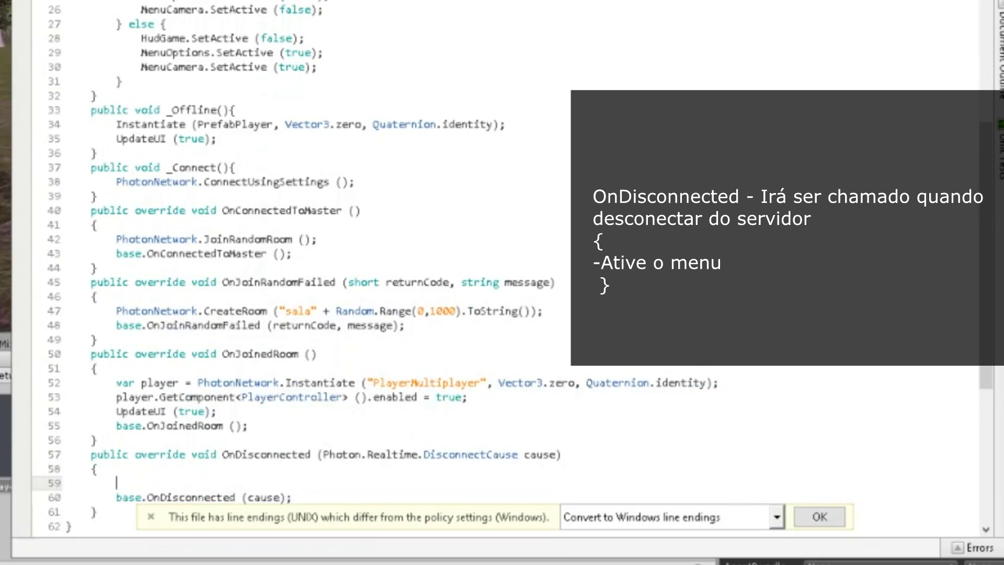
pyautogui.write('upda')
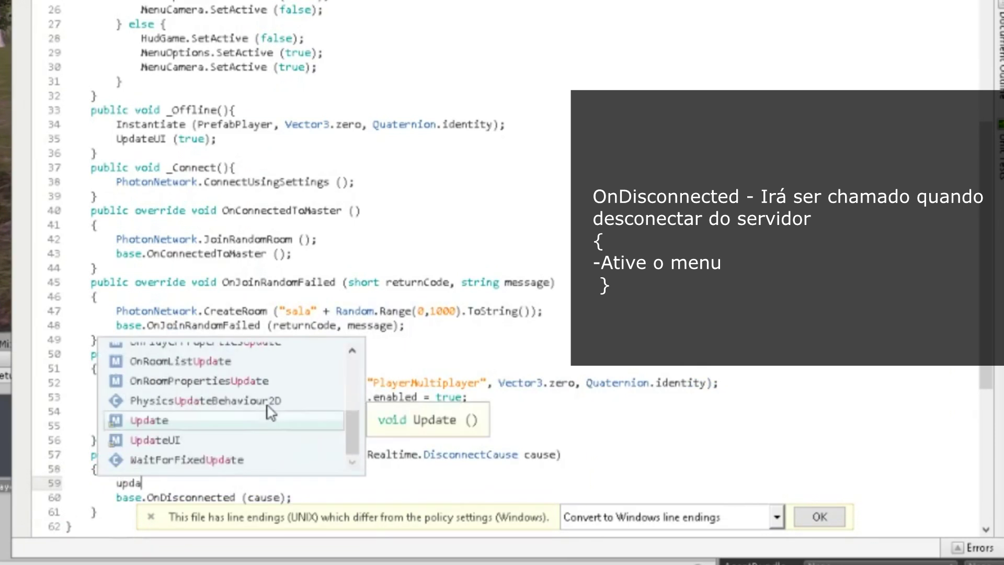
pyautogui.press('Down')
pyautogui.press('Return')
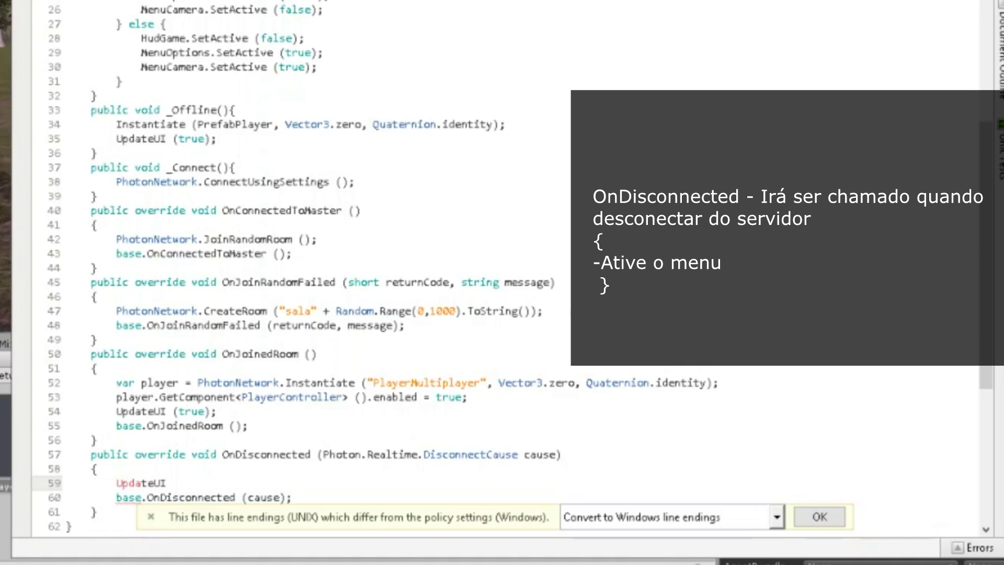
pyautogui.write('();')
pyautogui.write('alse);')
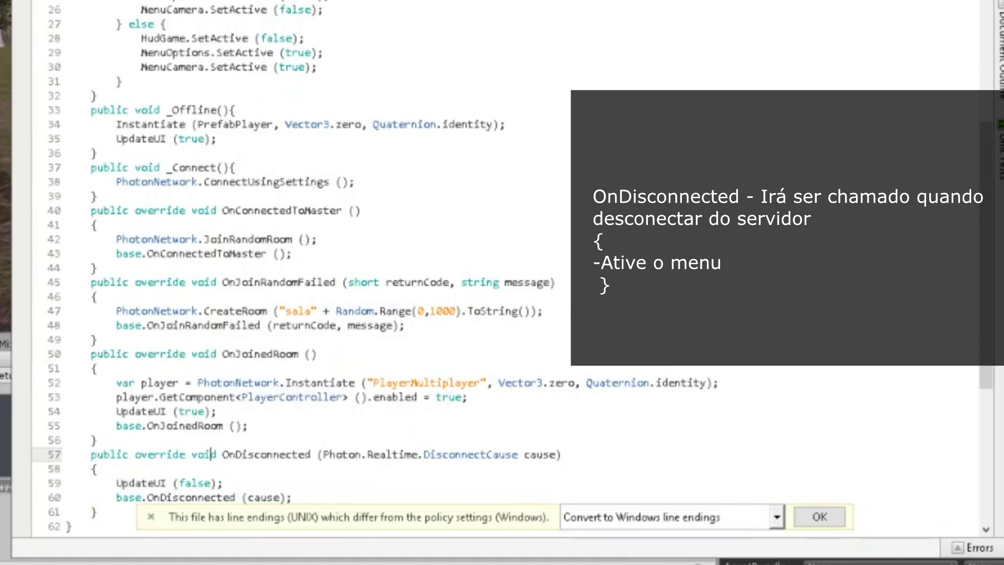
pyautogui.scroll(2, 269, 406)
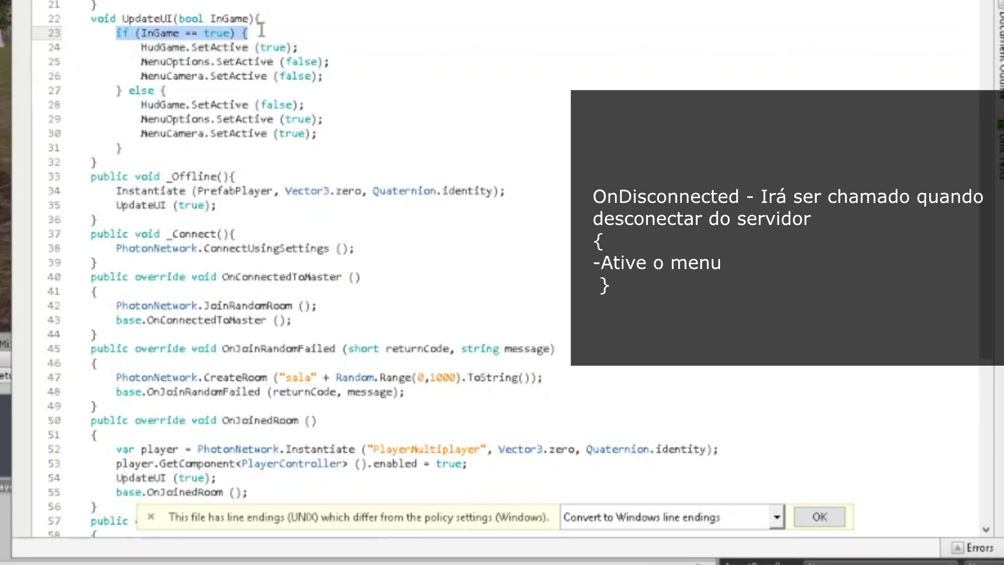
# Highlight the else branch of UpdateUI to review it
pyautogui.moveTo(169, 151); pyautogui.dragTo(87, 83)
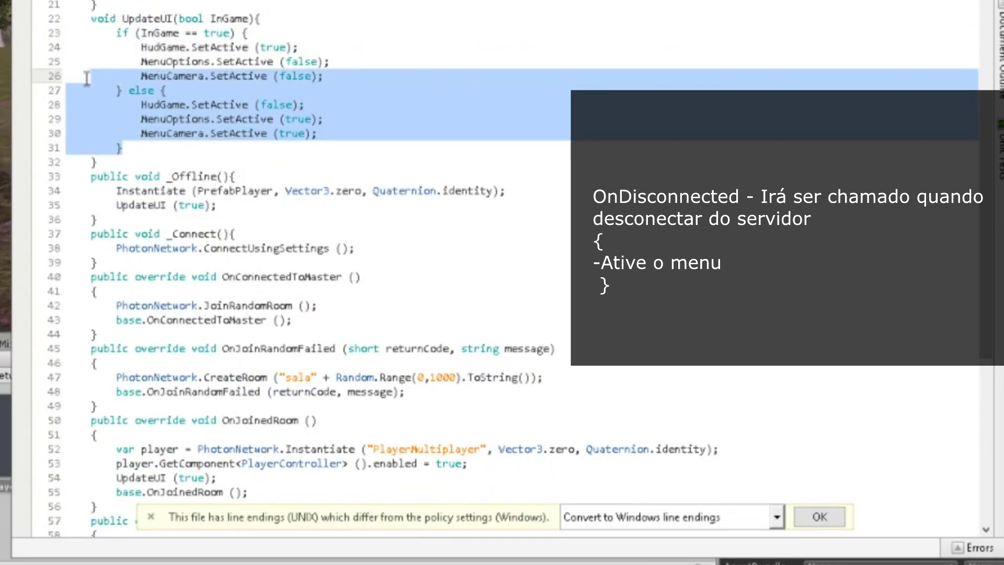
pyautogui.moveTo(88, 41); pyautogui.dragTo(87, 21)
pyautogui.click(77, 265)
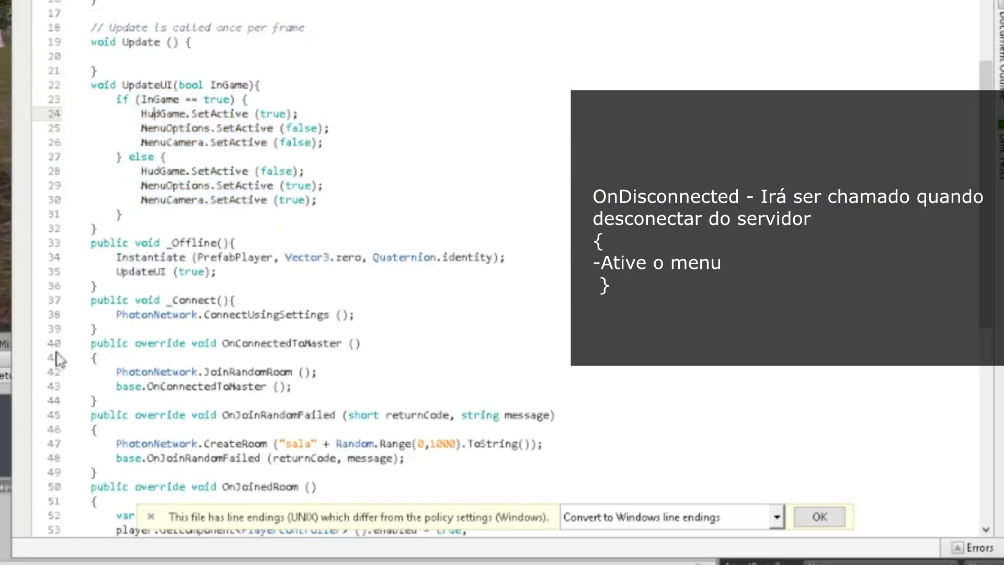
# Save the GameManager script from the document tab's context menu
pyautogui.scroll(-9, 58, 347)
pyautogui.scroll(4, 59, 347)
pyautogui.scroll(9, 58, 348)
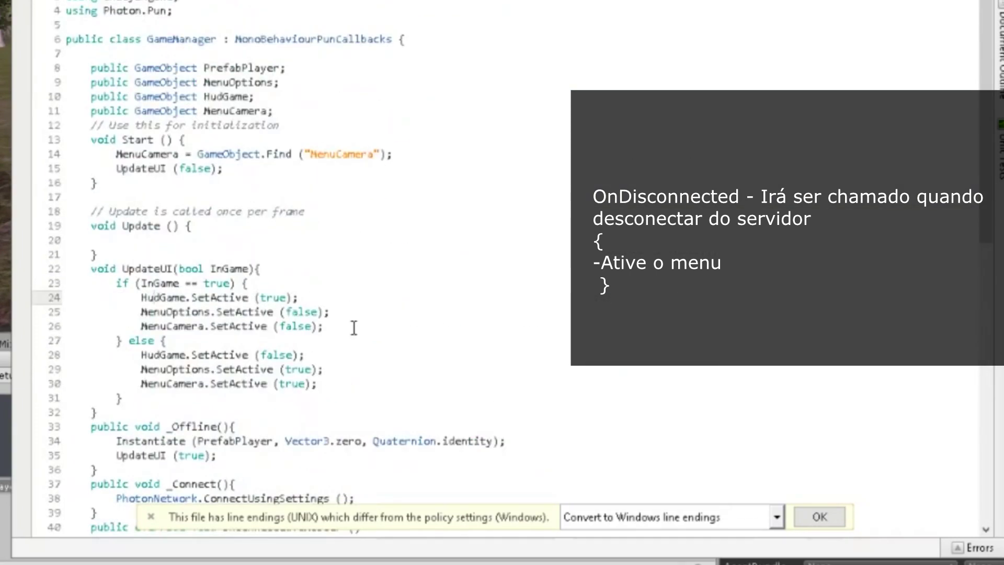
pyautogui.scroll(-8, 354, 328)
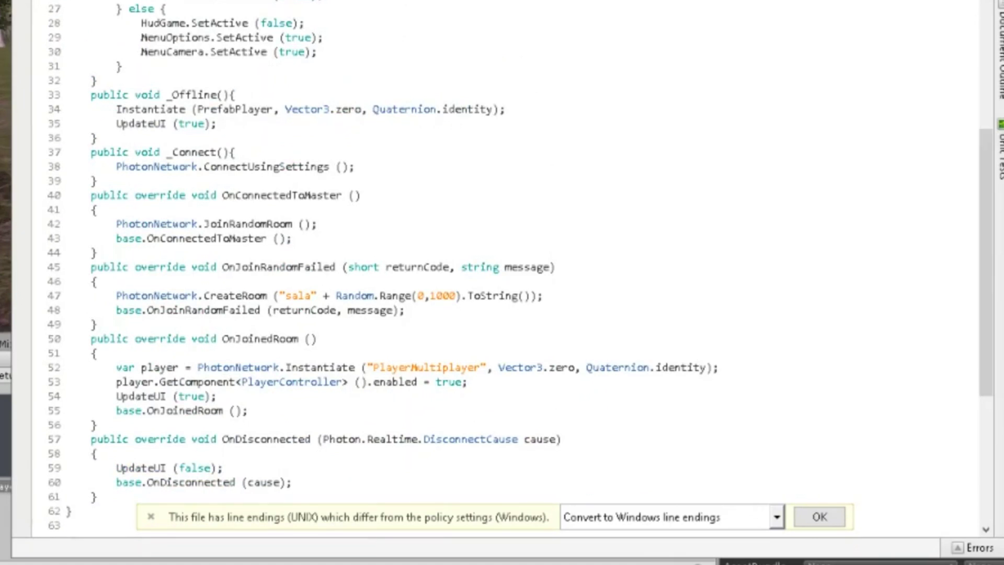
pyautogui.rightClick(464, 1)
pyautogui.click(540, 47)
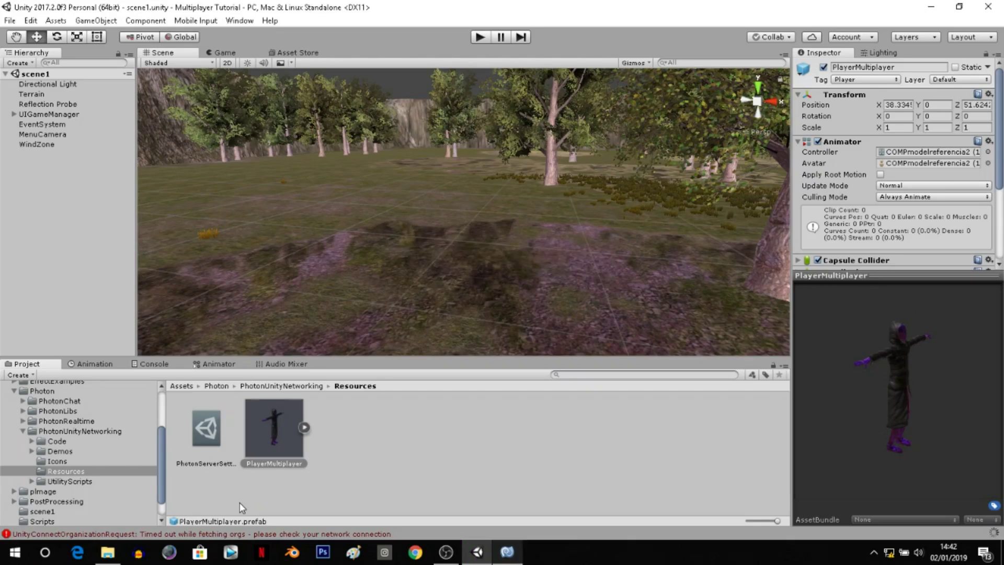
# Set the HudMenu multi button's On Click to UIGameManager's GameManager._Connect()
pyautogui.click(415, 536)
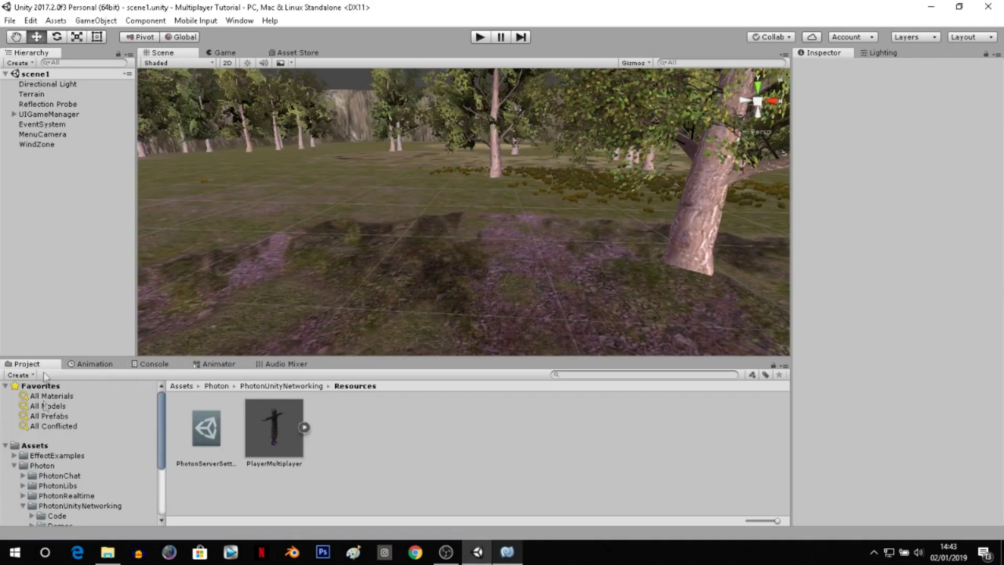
pyautogui.click(65, 122)
pyautogui.click(69, 115)
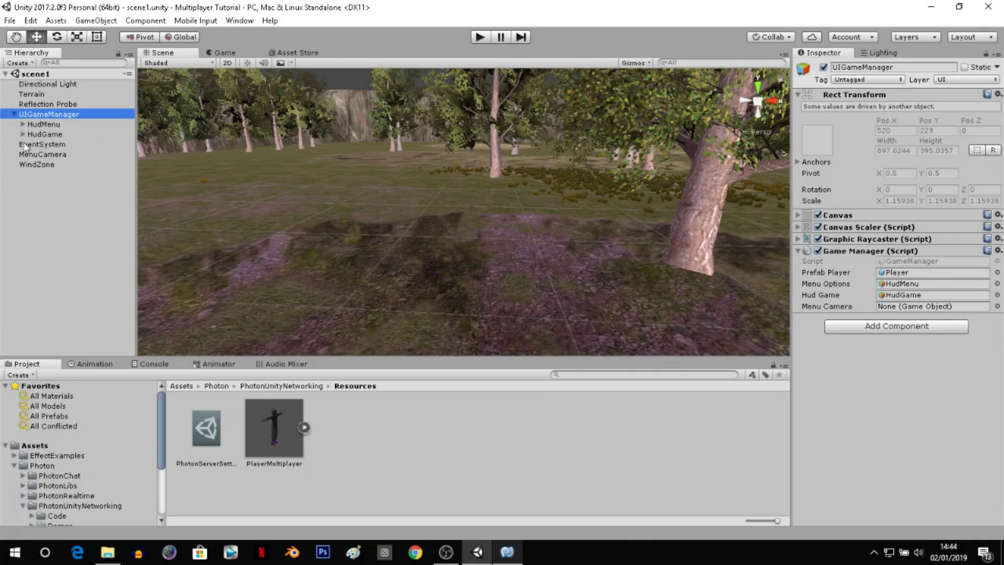
pyautogui.click(25, 125)
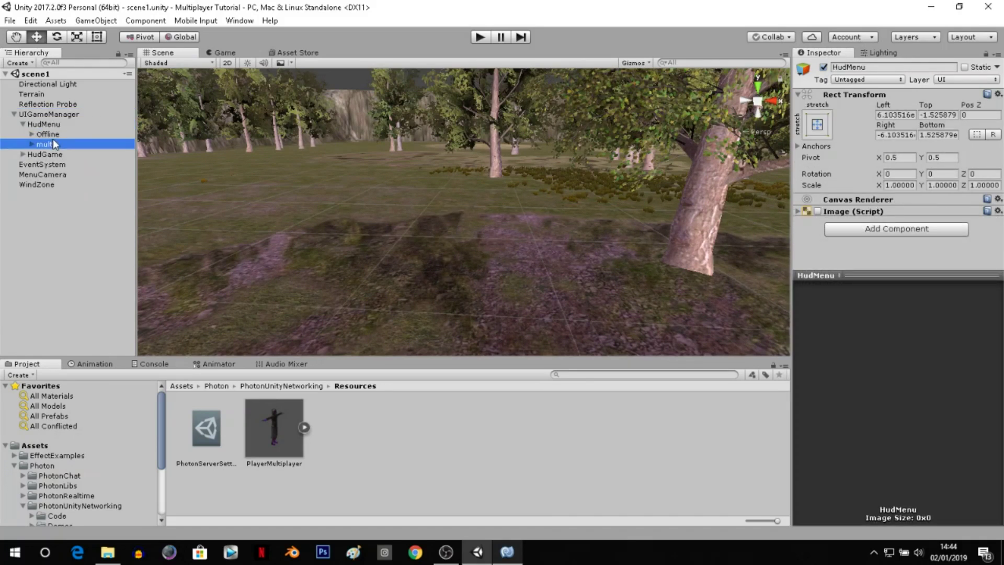
pyautogui.scroll(-5, 889, 157)
pyautogui.click(246, 52)
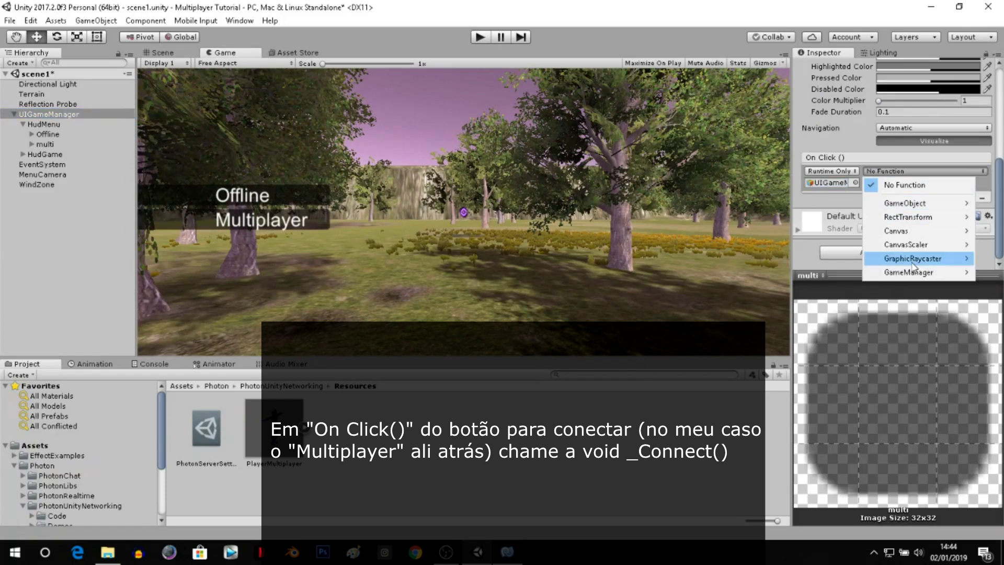
pyautogui.moveTo(917, 272)
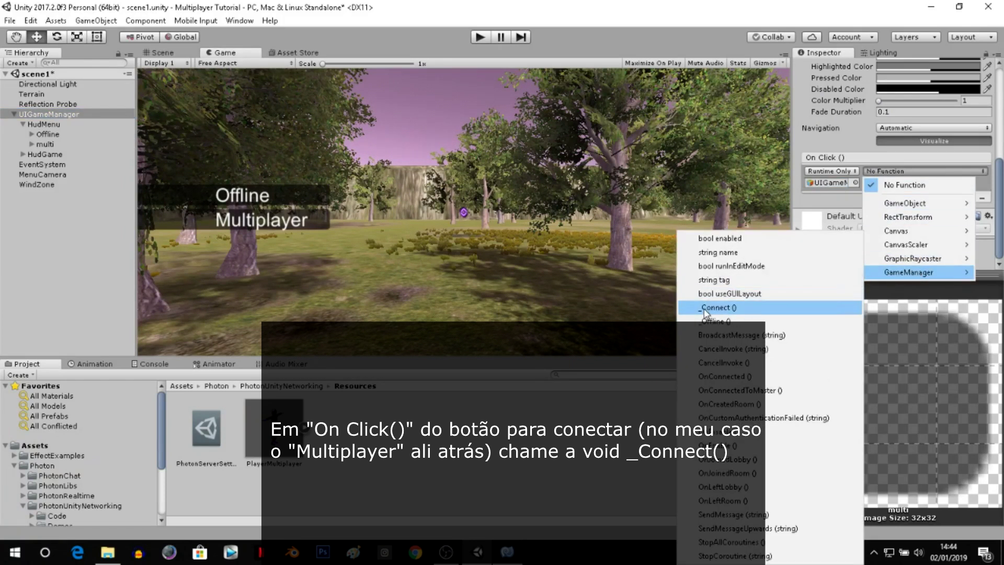
pyautogui.click(704, 309)
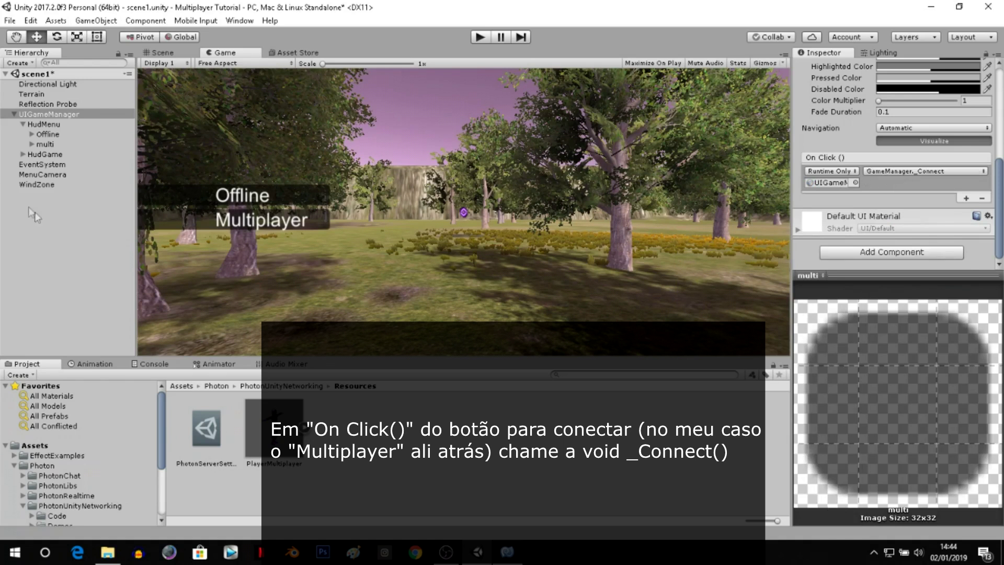
# Save the scene with File > Save Scenes
pyautogui.click(66, 238)
pyautogui.click(11, 20)
pyautogui.click(38, 67)
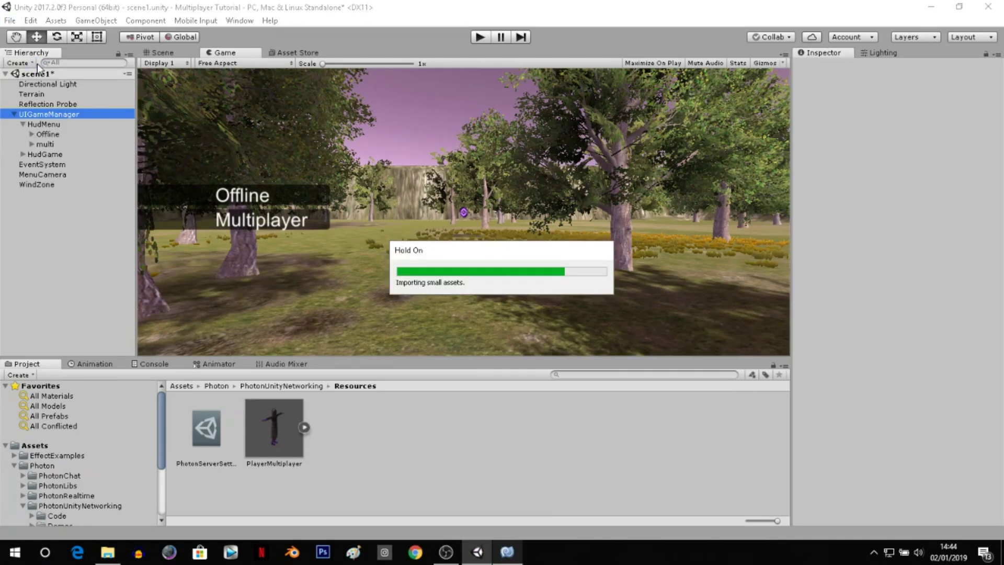
# Run the game in play mode and walk the player character forward with W
pyautogui.click(473, 37)
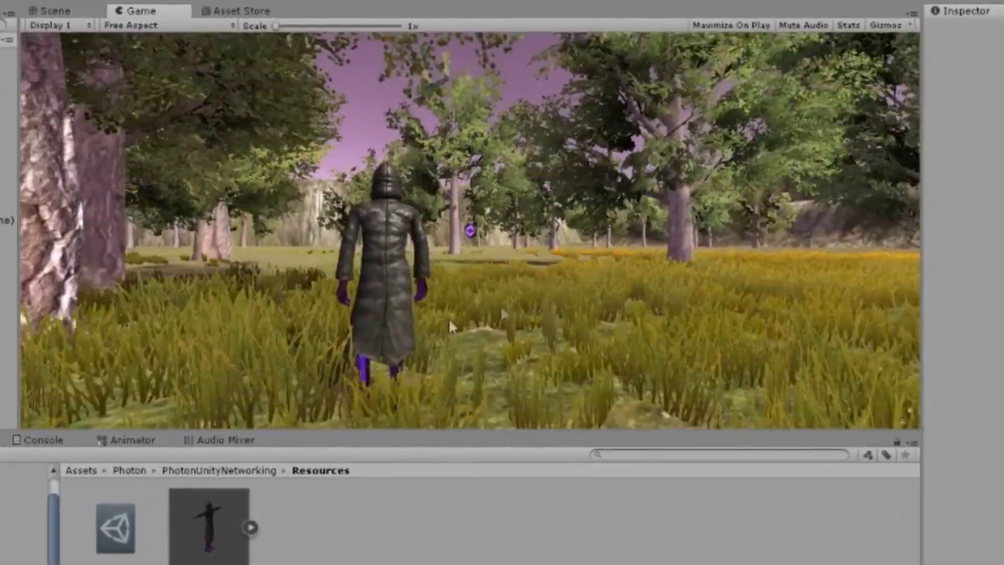
pyautogui.press('w')
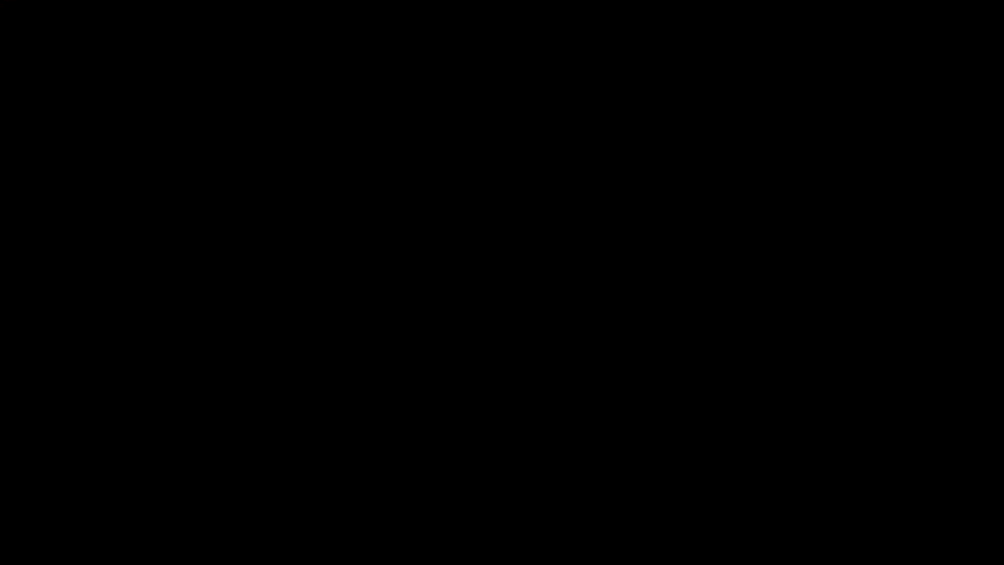